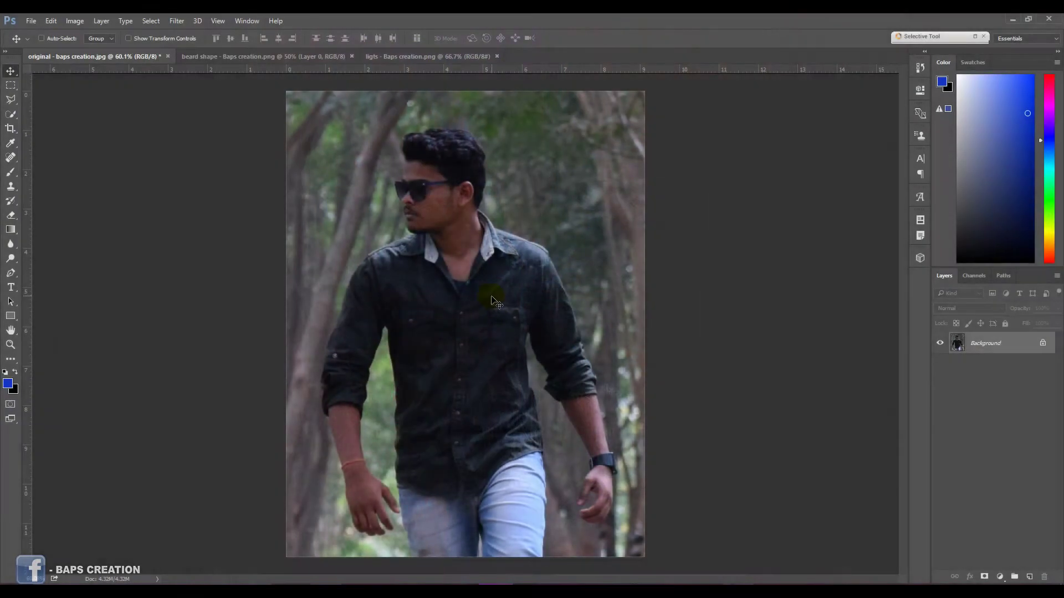
Step: Add a Levels layer with midtones at 1.21 and white point 187, then compare before and after
click(999, 577)
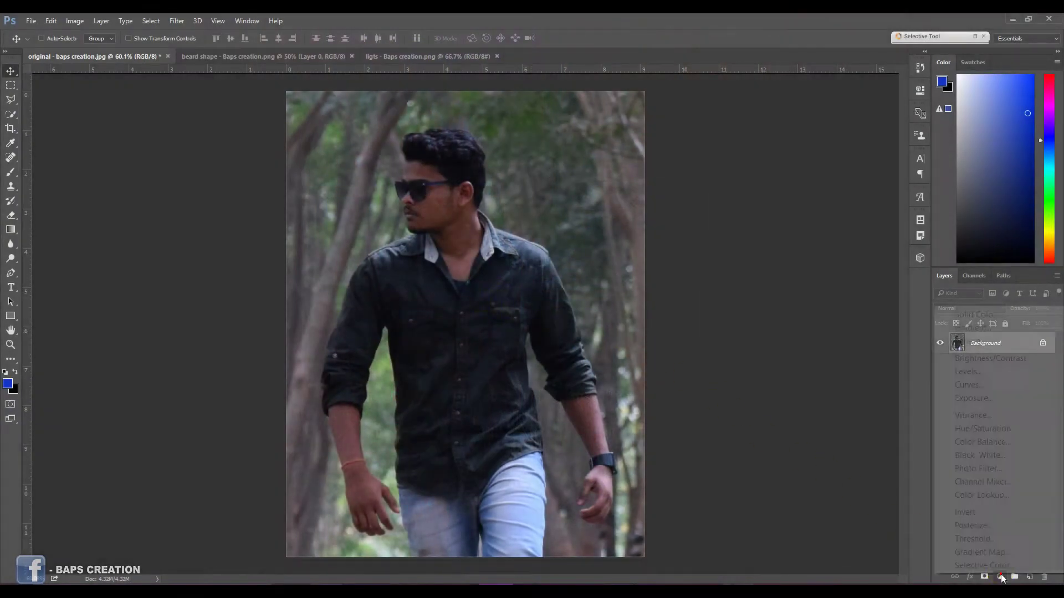
click(970, 372)
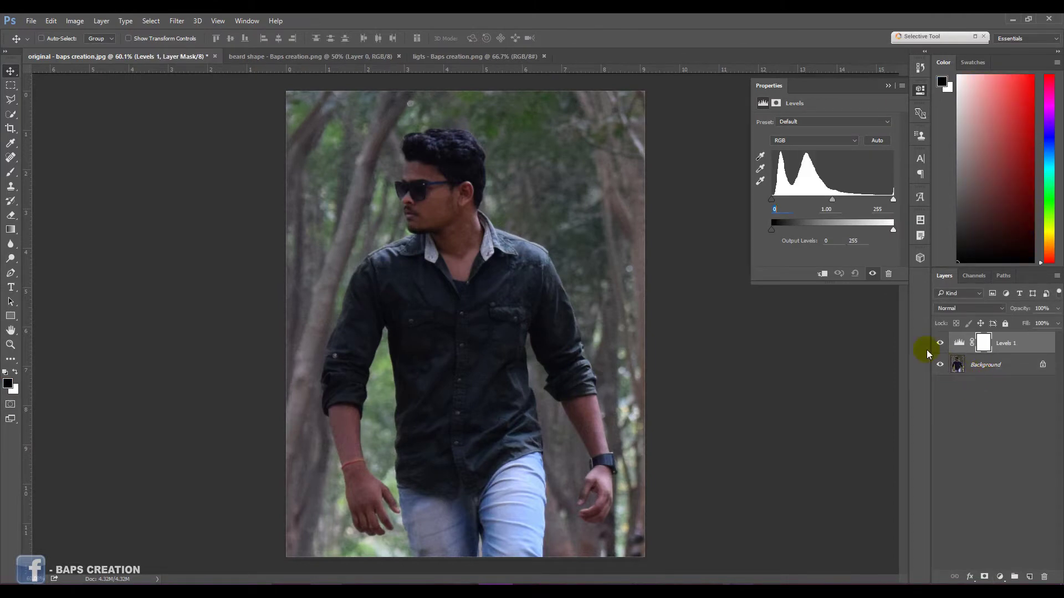
drag(832, 201, 824, 203)
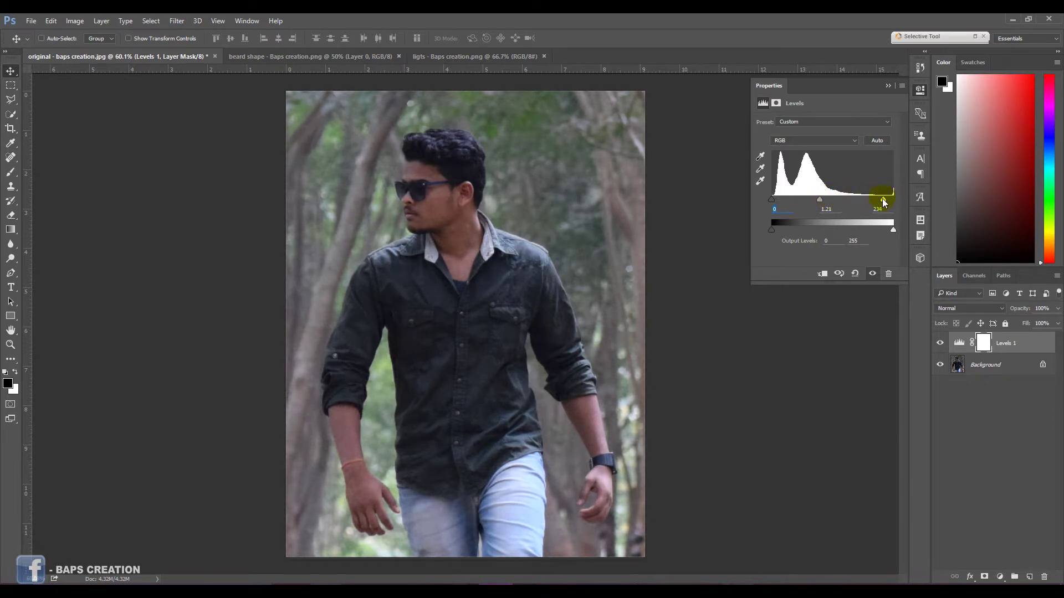
drag(884, 203, 874, 202)
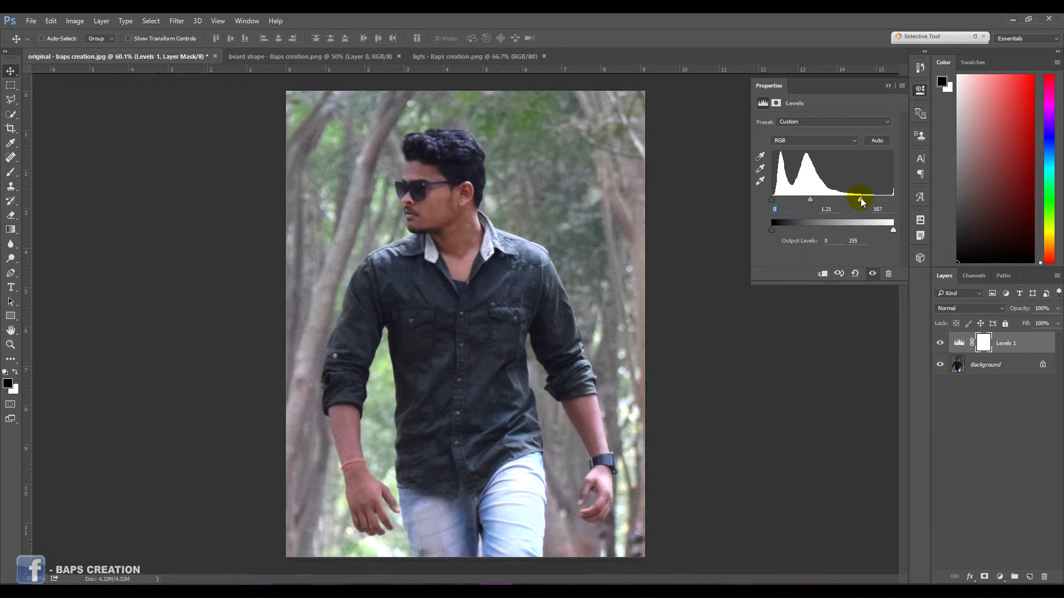
click(873, 274)
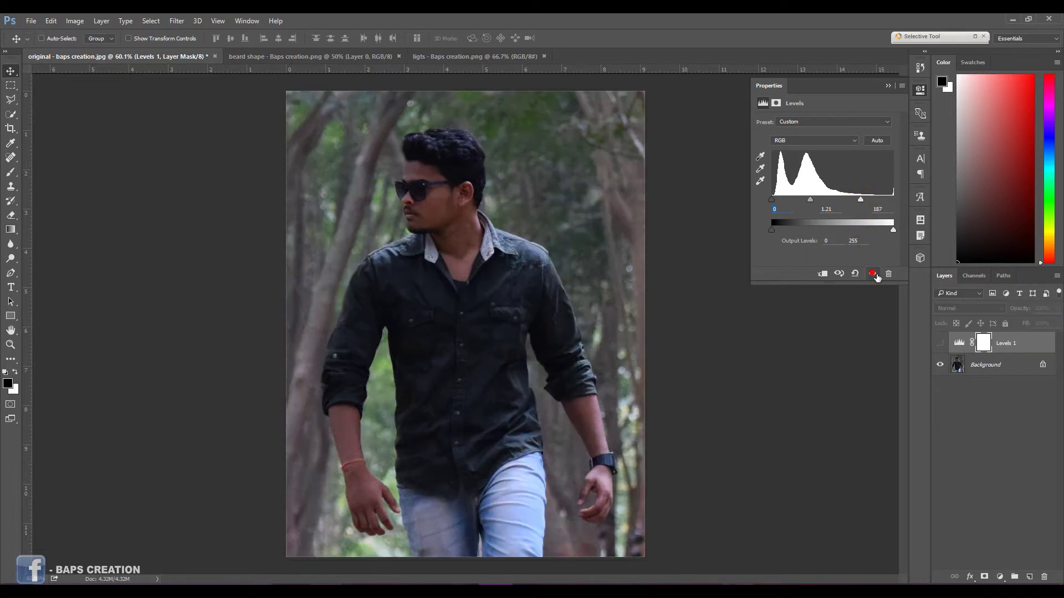
click(887, 85)
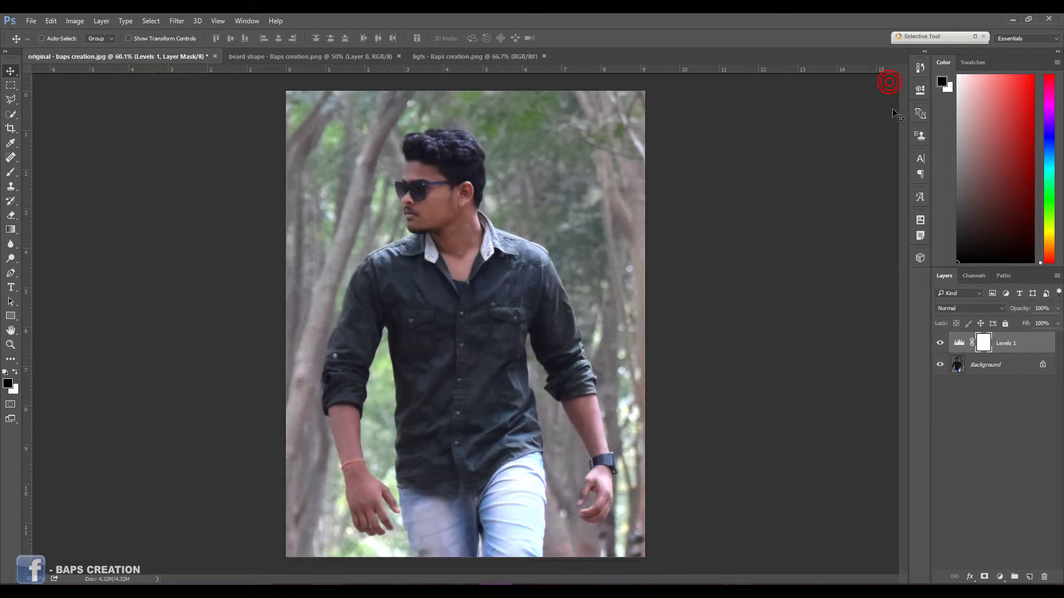
click(940, 344)
click(941, 344)
click(1019, 344)
Step: Stamp visible layers into a new layer and raise Exposure in the Camera Raw Filter
key(ctrl+shift+alt+e)
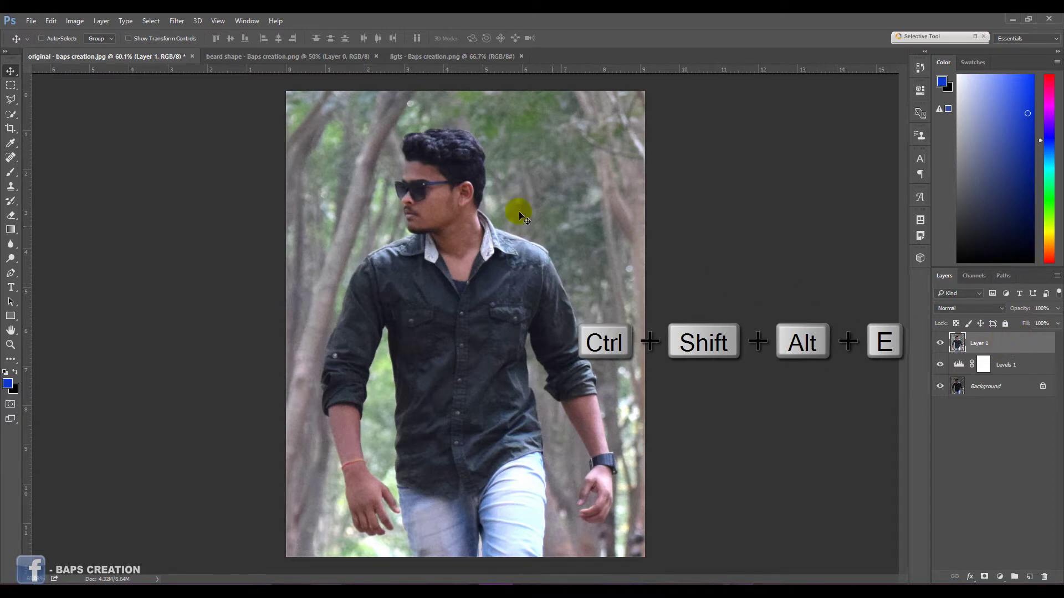
click(177, 20)
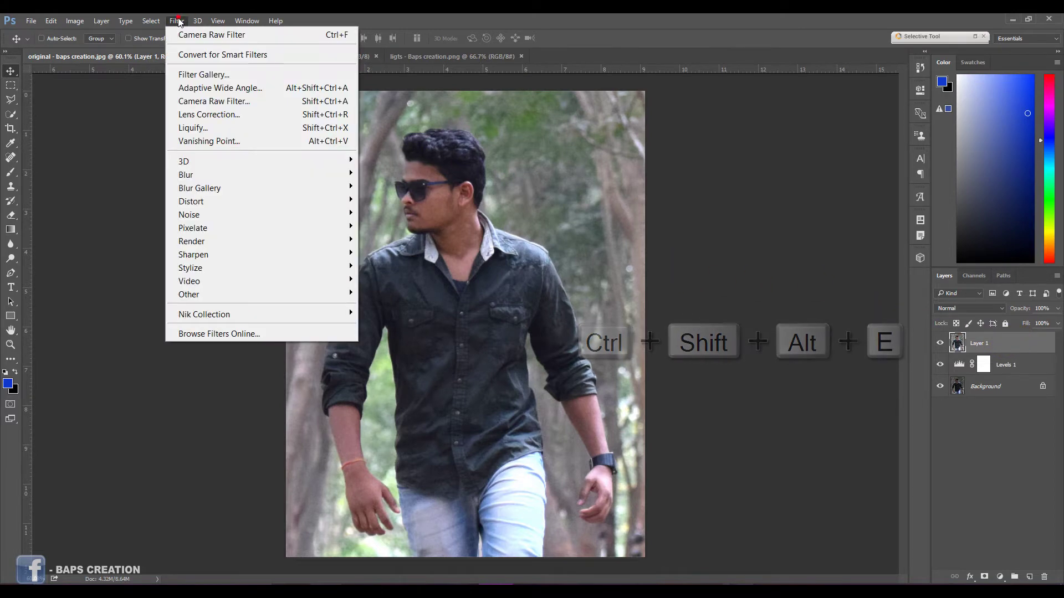
click(194, 103)
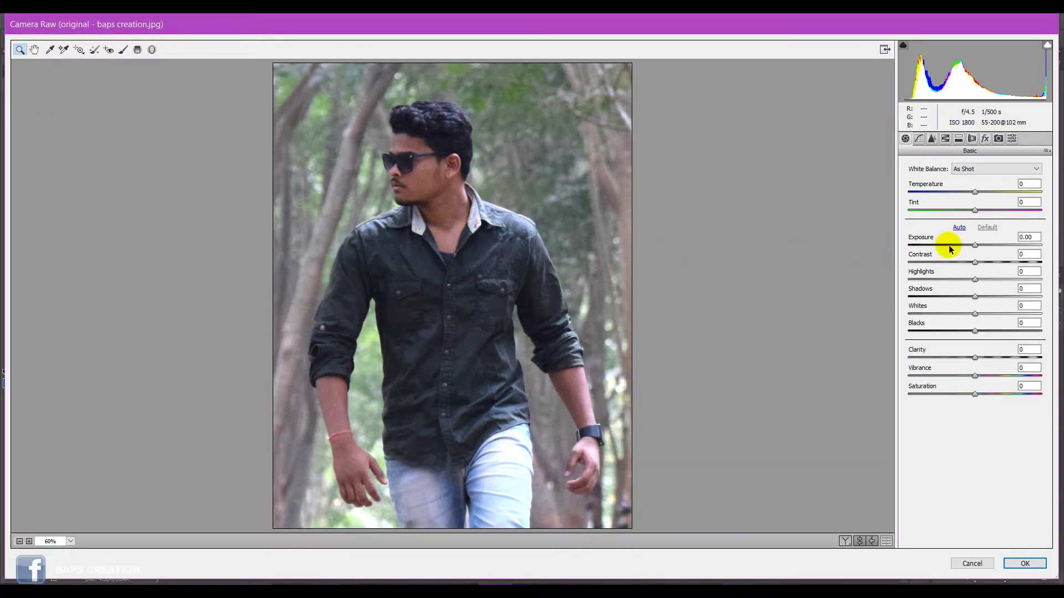
drag(976, 247, 959, 295)
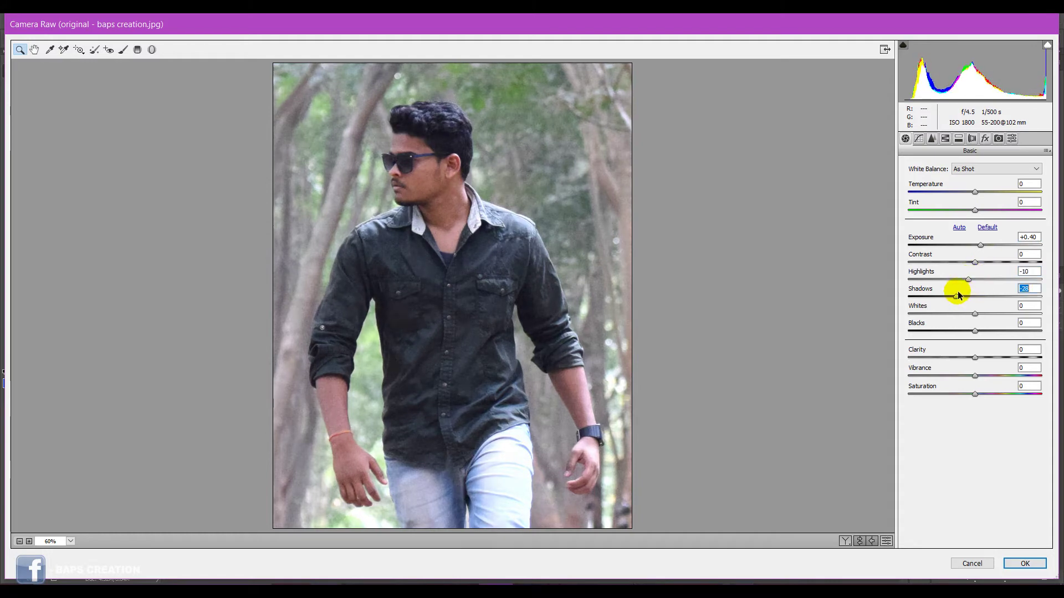
Step: Shift the yellows' hue, boost yellow and green saturation, lift the tone curve highlights, and apply
click(946, 139)
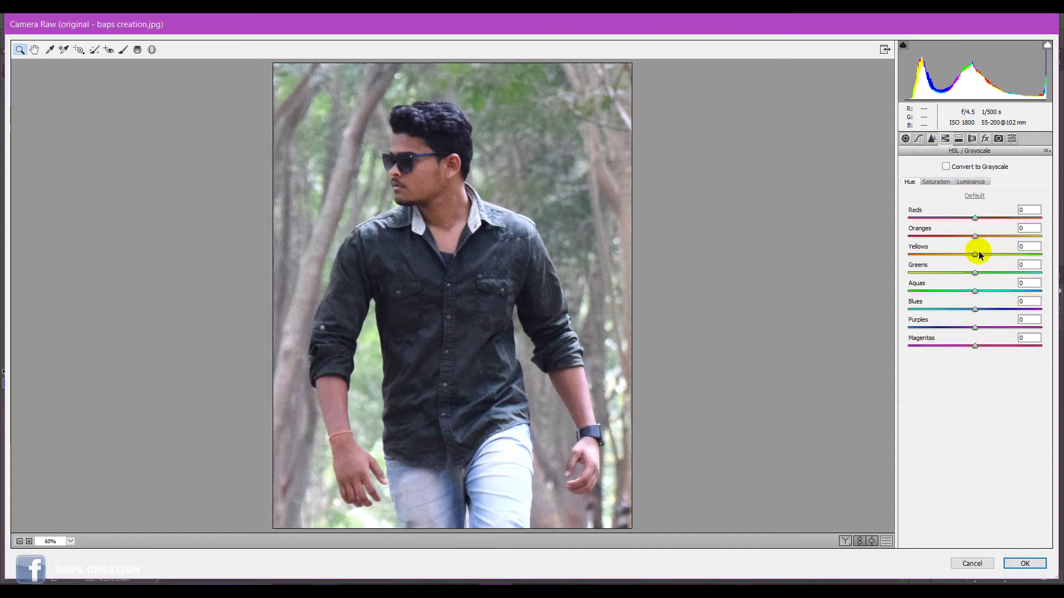
mouse_move(975, 254)
mouse_down()
mouse_move(1021, 254)
mouse_move(1004, 273)
mouse_up()
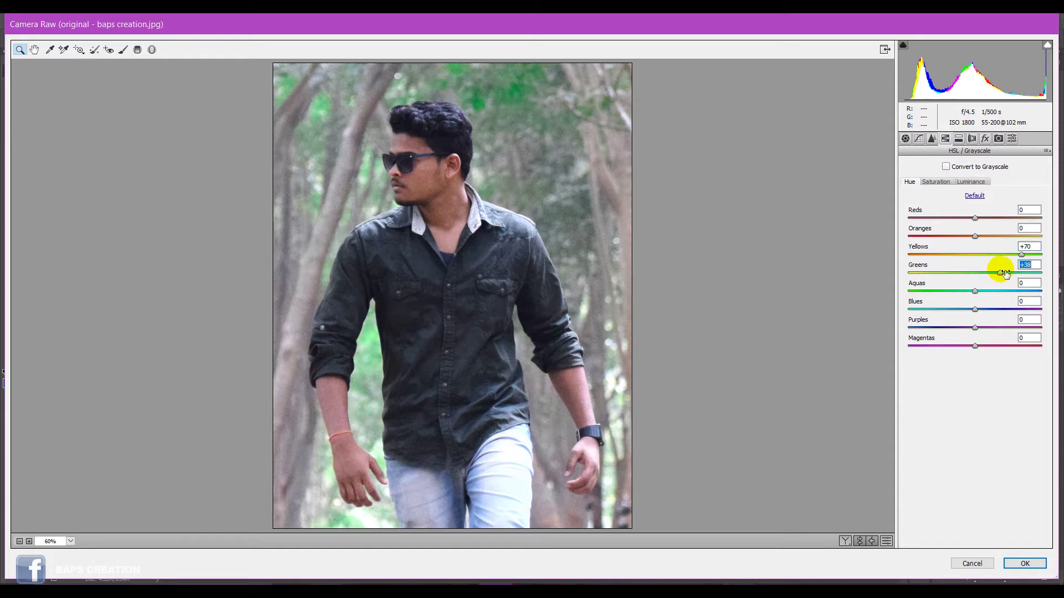
click(936, 181)
click(975, 254)
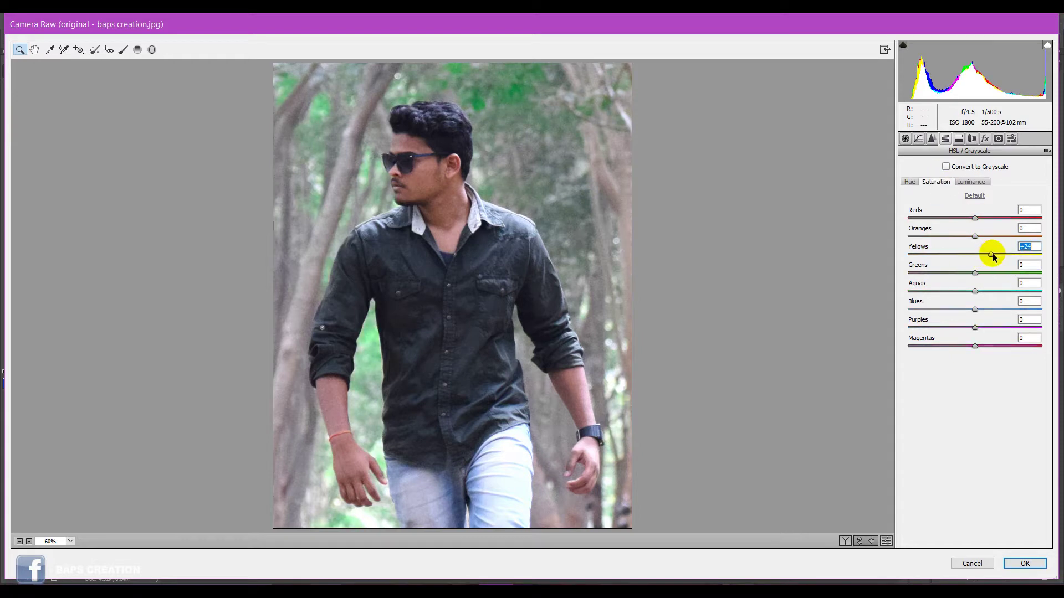
drag(975, 273, 987, 272)
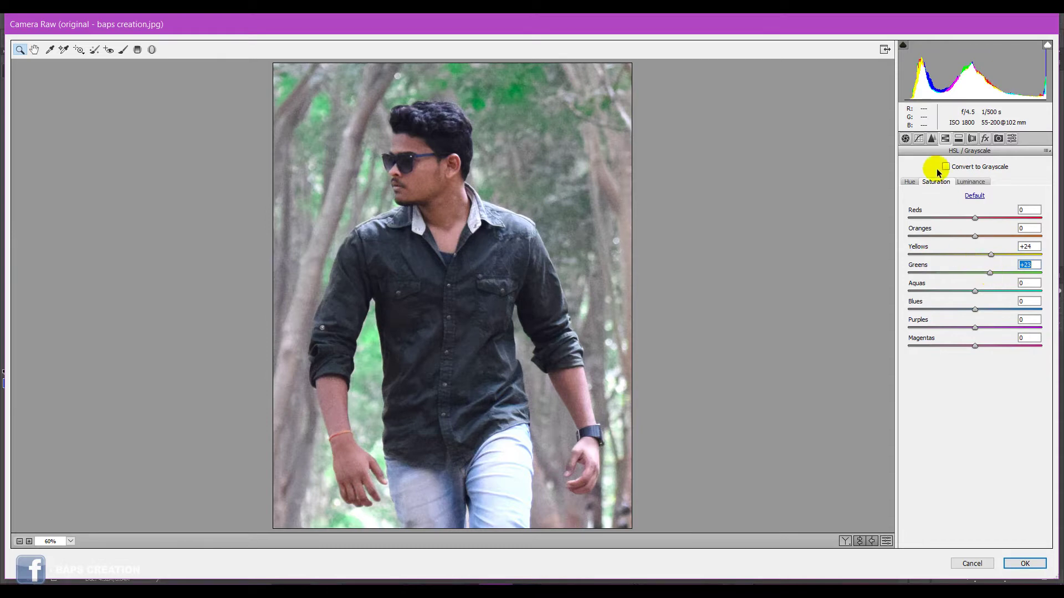
click(918, 138)
drag(975, 339, 965, 390)
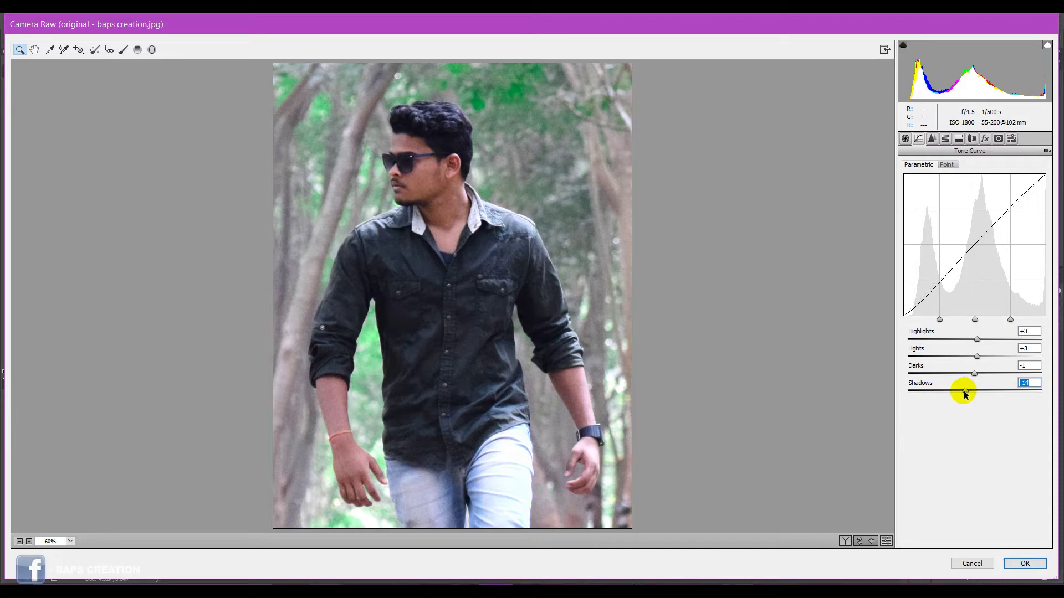
click(1023, 563)
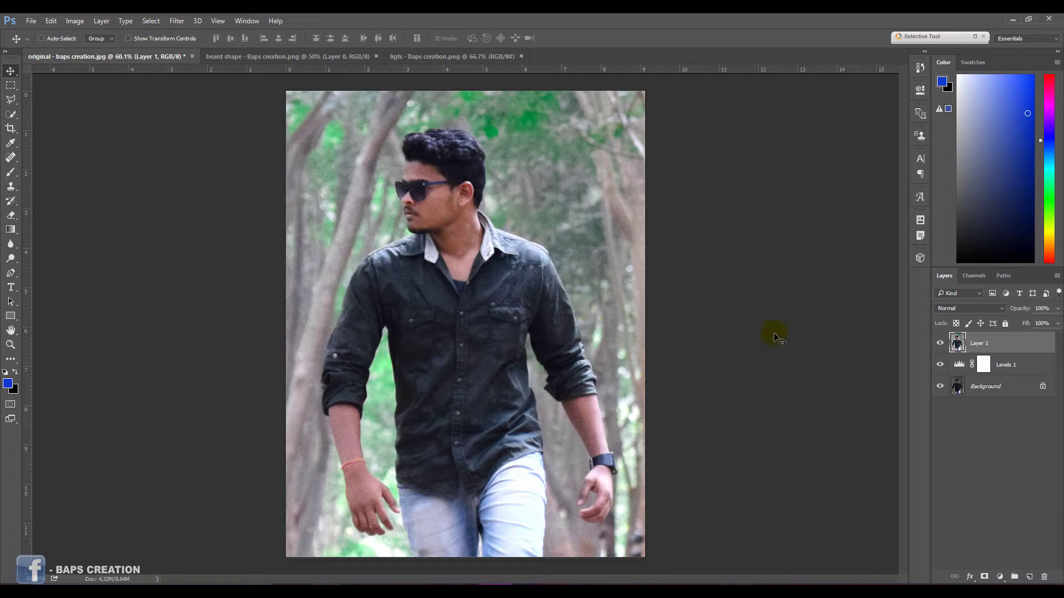
Step: Add a Selective Color layer with the Reds' Black at -50, then compare with it hidden
click(941, 344)
click(941, 345)
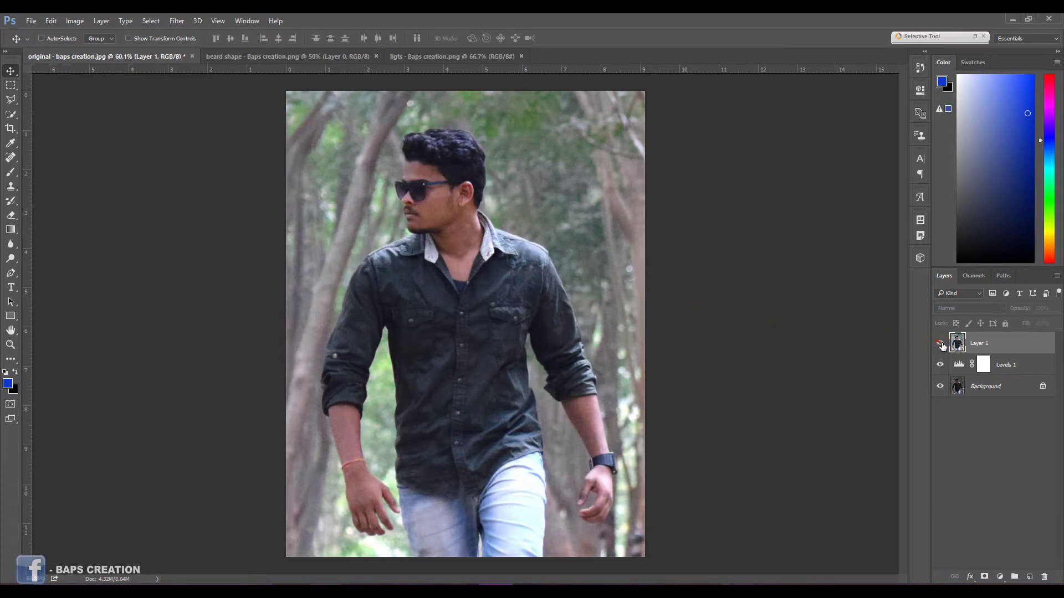
click(1000, 576)
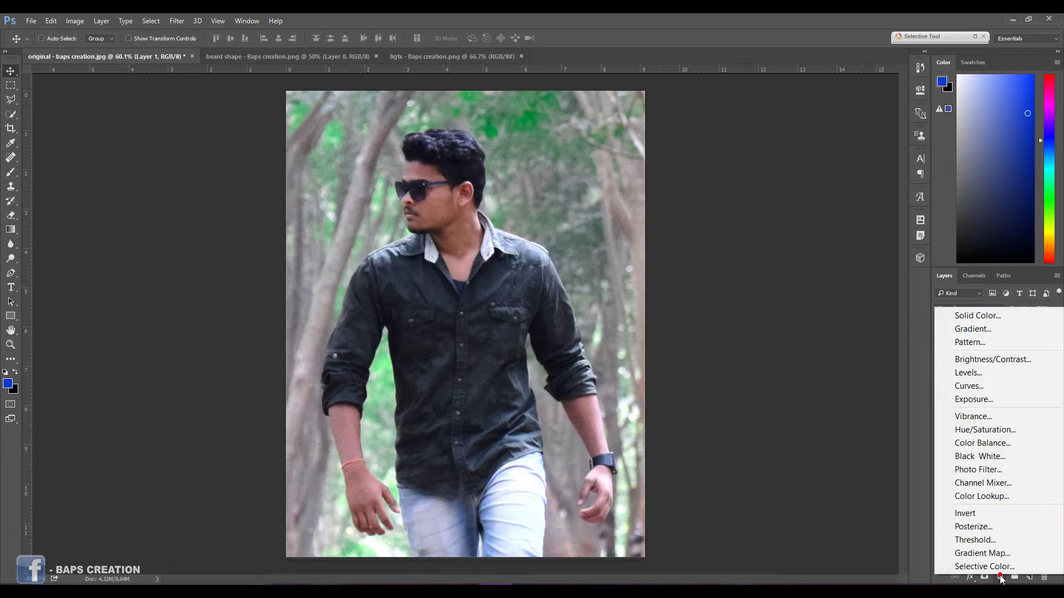
click(980, 565)
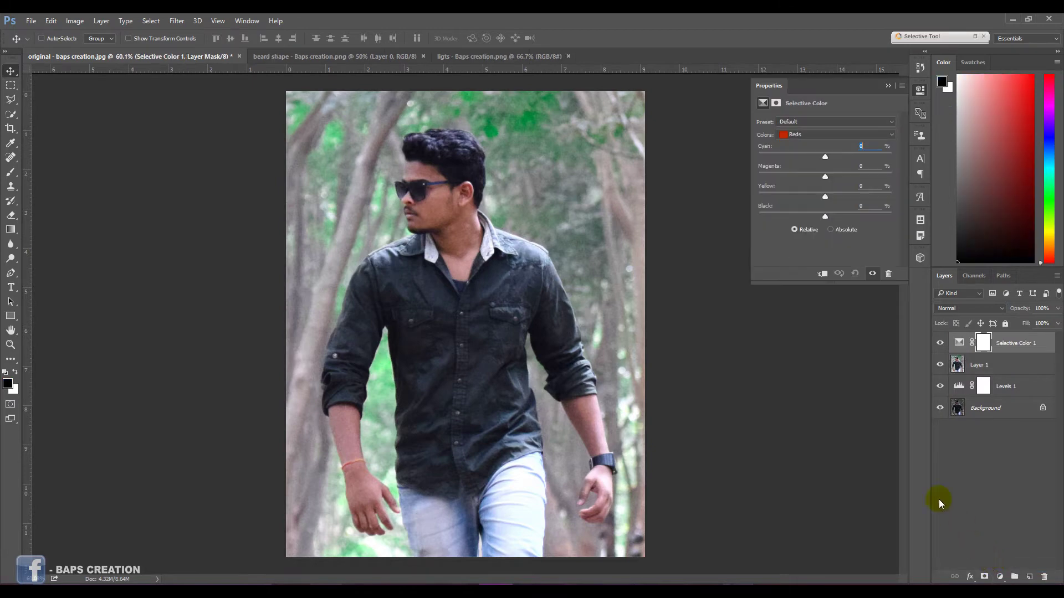
click(821, 135)
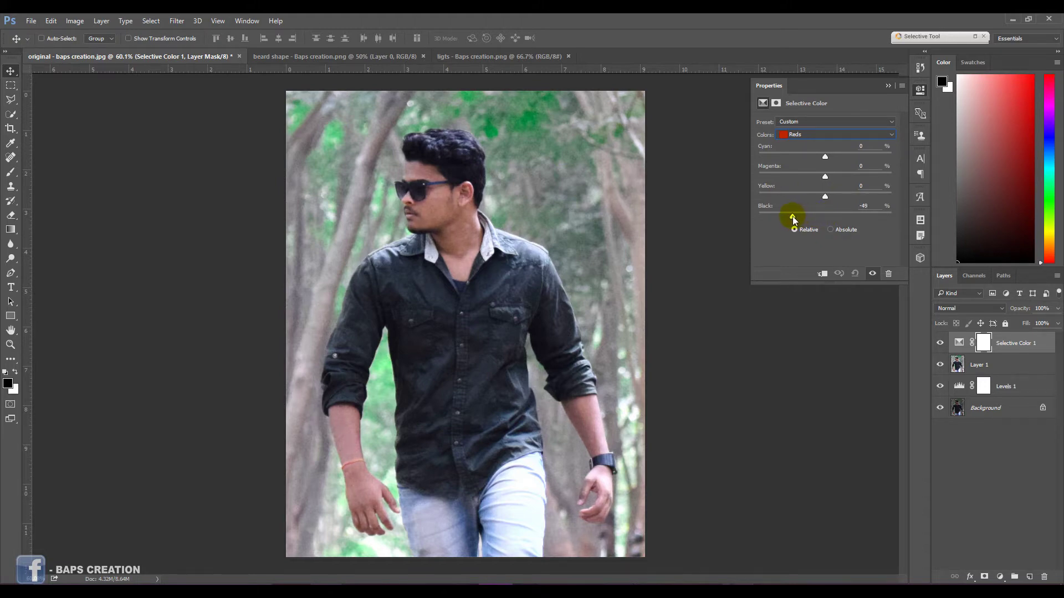
drag(793, 216, 791, 217)
click(888, 86)
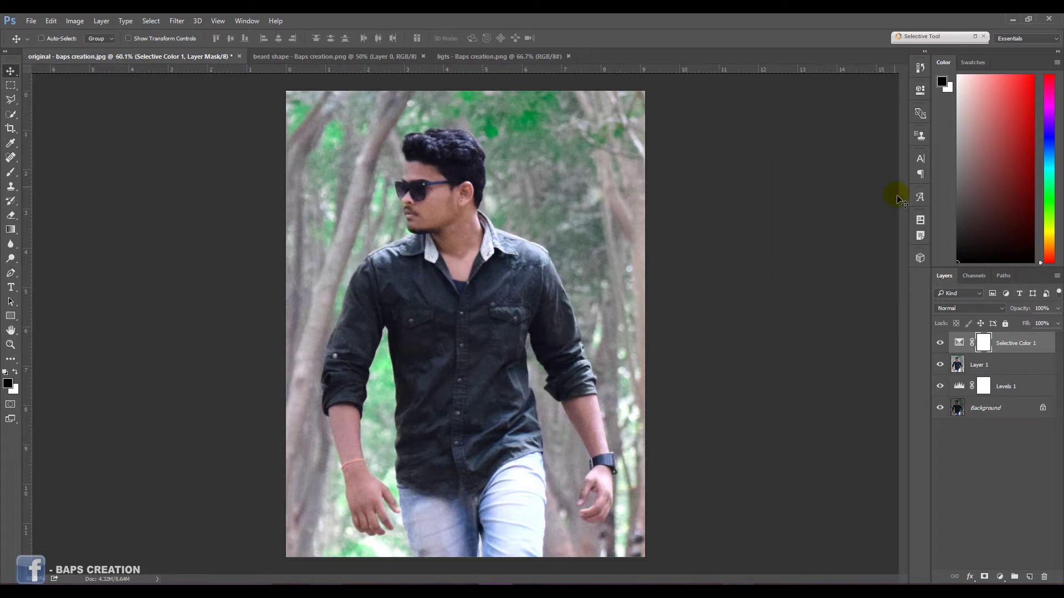
click(940, 343)
click(941, 344)
click(940, 344)
Step: Invert the Selective Color 1 mask to hide the effect, then reveal it on the face
click(984, 343)
key(ctrl+i)
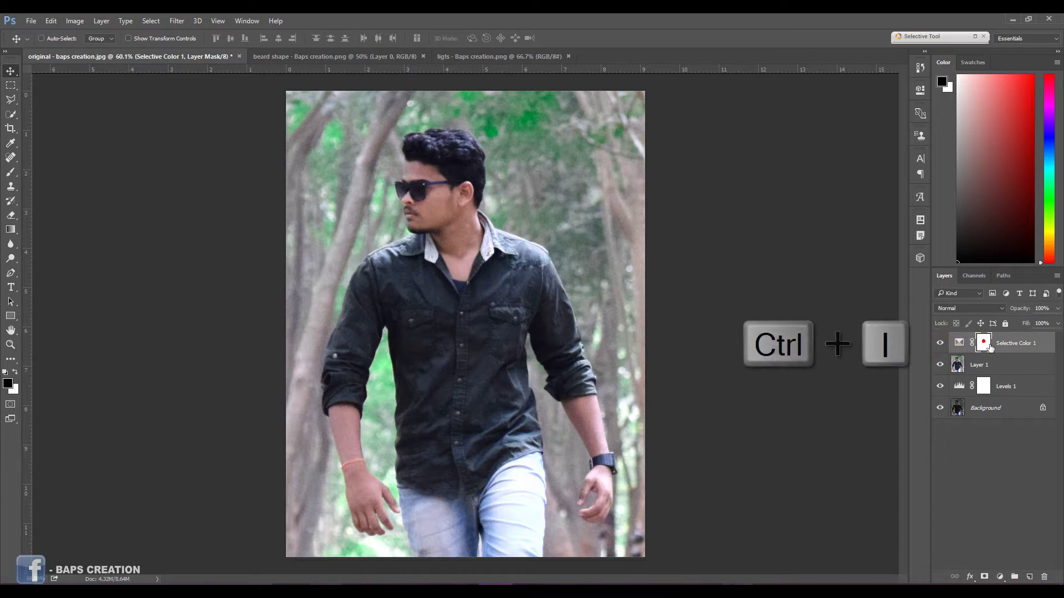
key(ctrl+i)
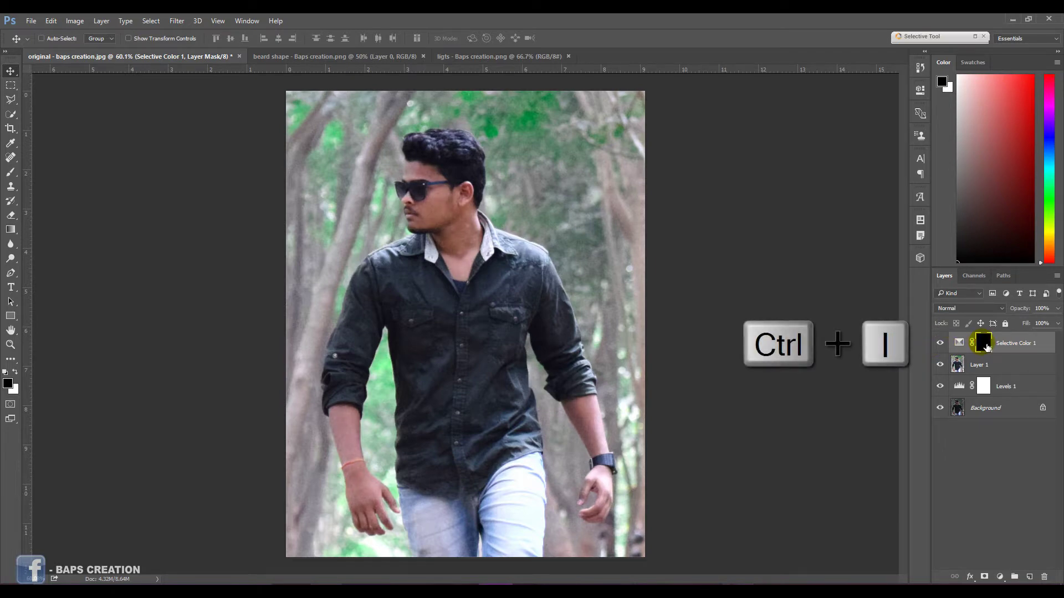
scroll(430, 195, up, 2)
scroll(435, 193, up, 2)
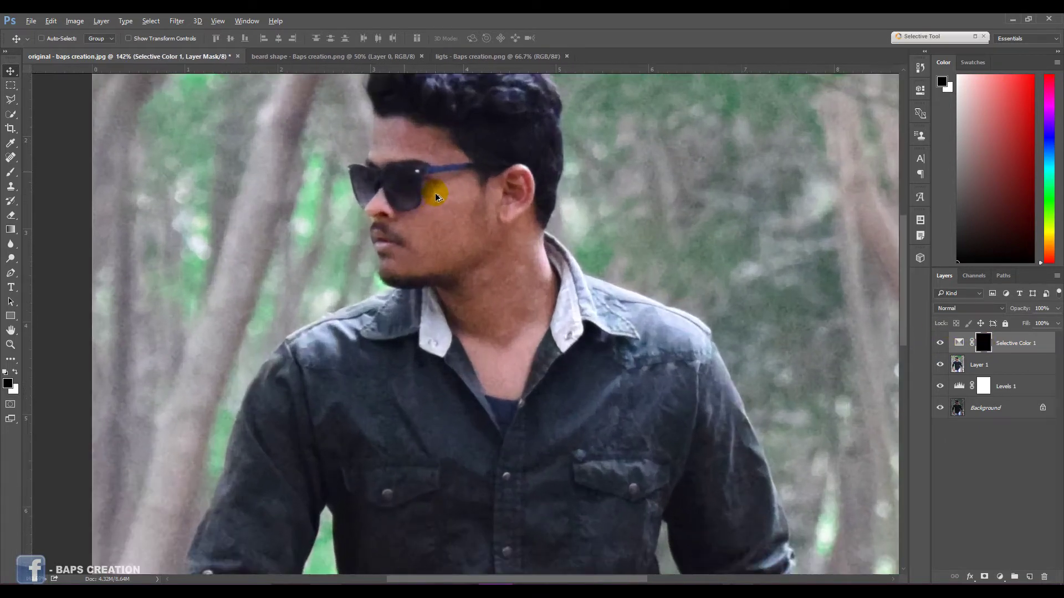
scroll(462, 194, up, 1)
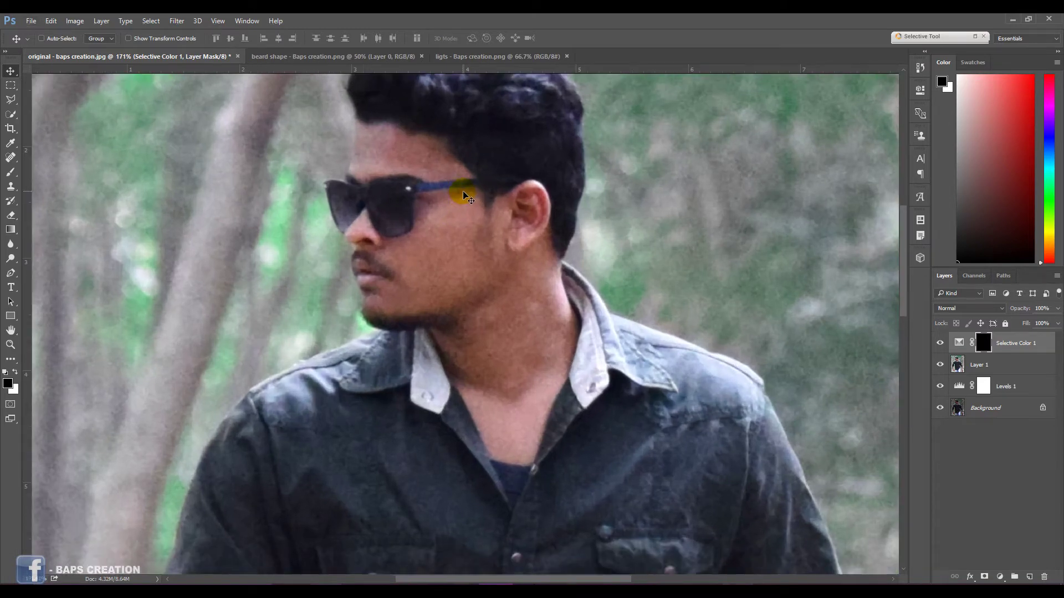
click(12, 215)
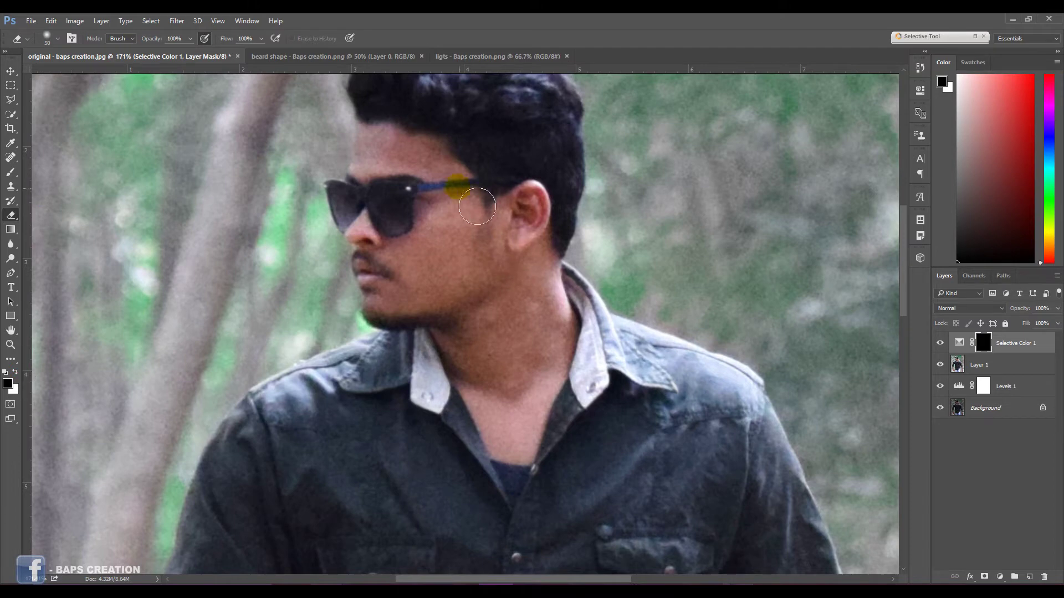
scroll(438, 183, up, 1)
mouse_move(427, 199)
mouse_down()
mouse_move(492, 335)
mouse_move(514, 257)
mouse_move(568, 321)
mouse_move(487, 388)
mouse_move(557, 488)
mouse_move(532, 351)
mouse_up()
Step: Extend the revealed mask area over the man's body and touch up the face
scroll(532, 351, down, 1)
scroll(405, 426, down, 2)
scroll(314, 465, down, 3)
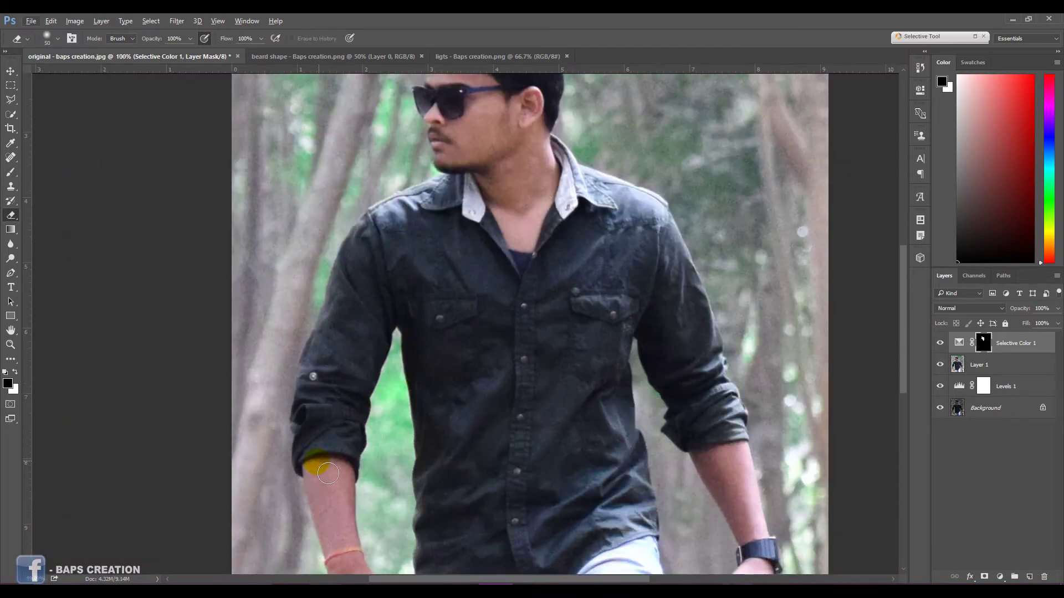
scroll(315, 459, down, 1)
scroll(304, 478, up, 2)
scroll(351, 457, up, 2)
scroll(371, 476, down, 1)
mouse_move(313, 333)
mouse_down()
mouse_move(332, 351)
mouse_move(392, 360)
mouse_move(367, 456)
mouse_move(467, 499)
mouse_move(507, 425)
mouse_move(409, 386)
mouse_move(538, 586)
mouse_move(684, 582)
mouse_up()
scroll(369, 434, down, 2)
scroll(369, 434, down, 2)
scroll(541, 404, up, 1)
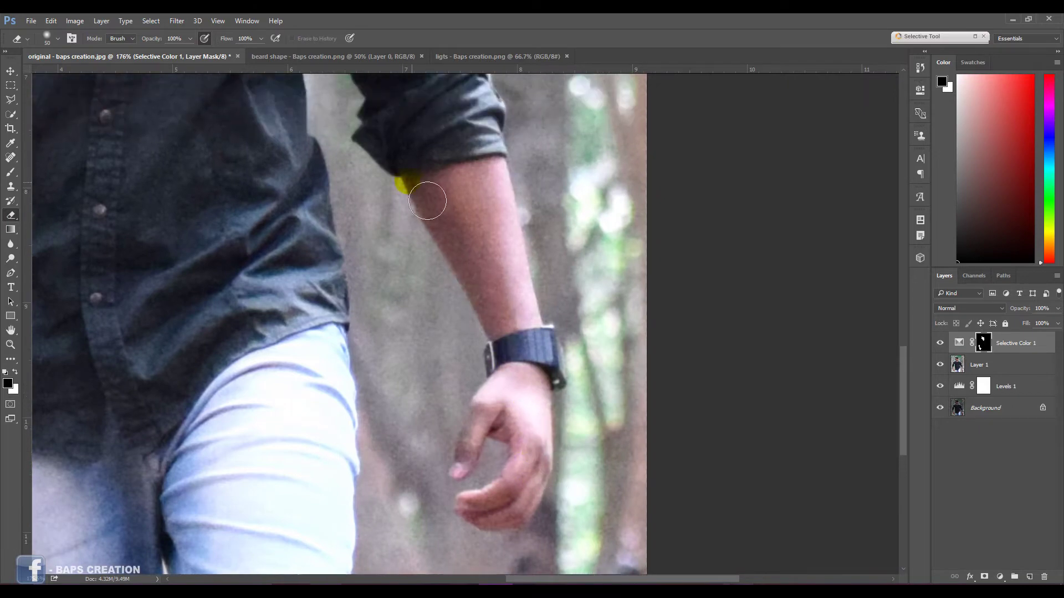
mouse_move(414, 181)
mouse_down()
mouse_move(463, 212)
mouse_move(508, 316)
mouse_up()
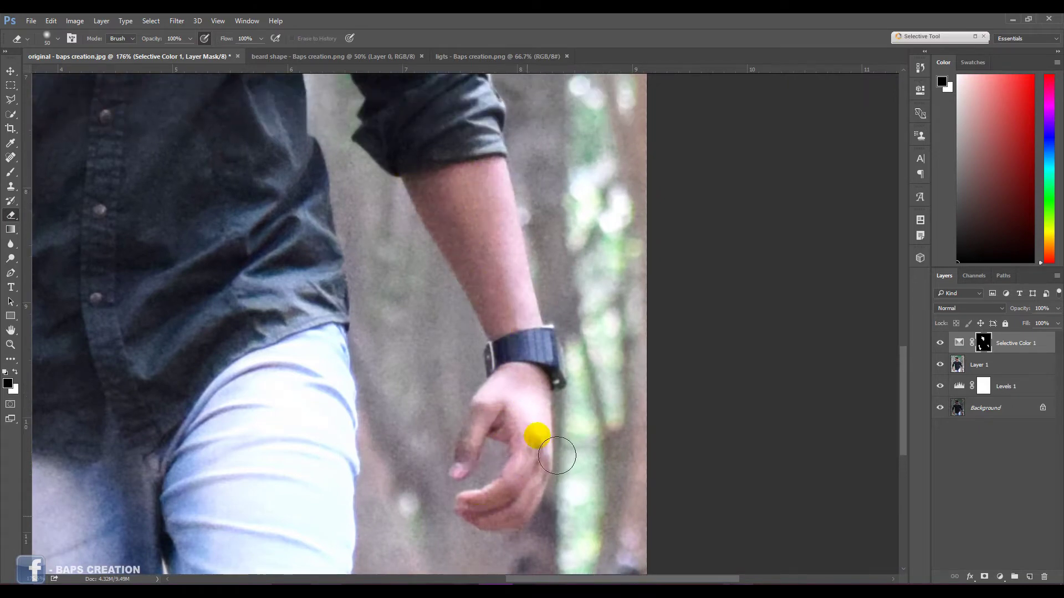
Step: Reveal the adjustment along the arm and hand, then toggle the layer to compare
drag(537, 435, 457, 501)
scroll(482, 366, down, 3)
scroll(437, 345, down, 3)
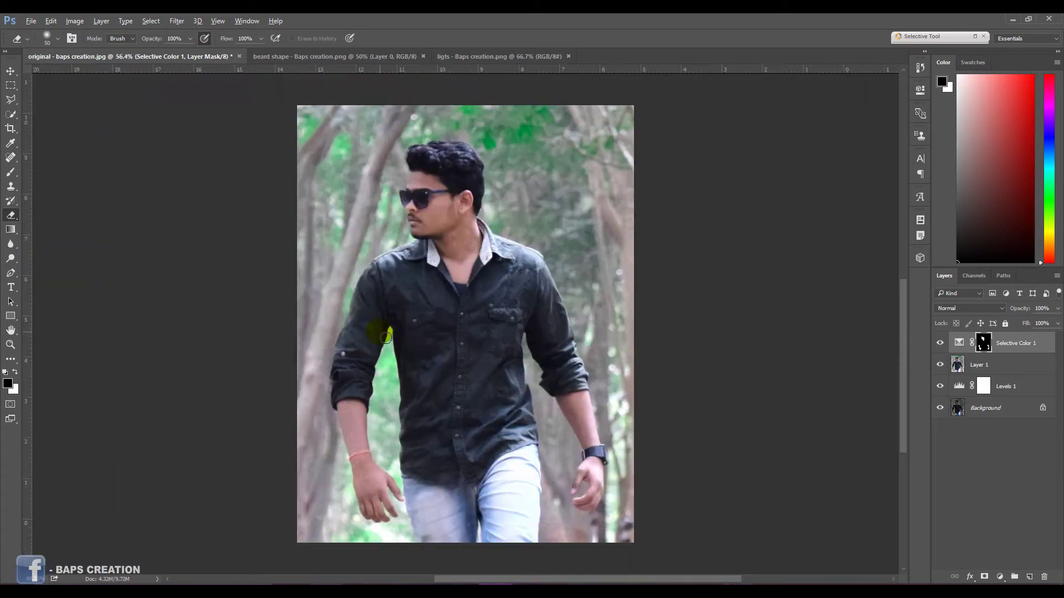
scroll(468, 327, up, 1)
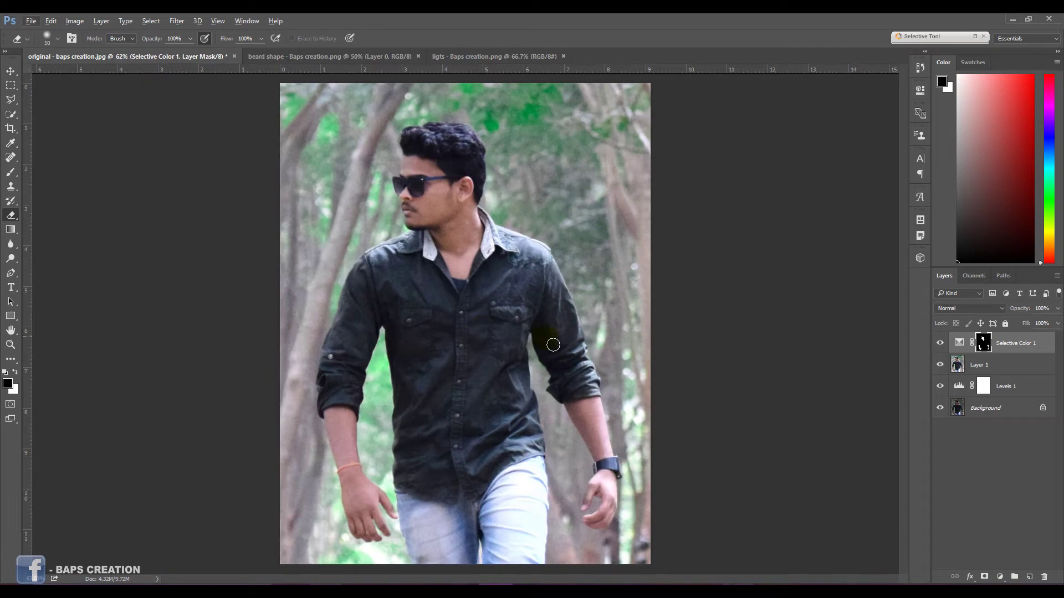
click(940, 343)
click(940, 343)
click(939, 343)
Step: Add a Levels 2 layer with the white input at 246, then toggle it to compare
click(1000, 577)
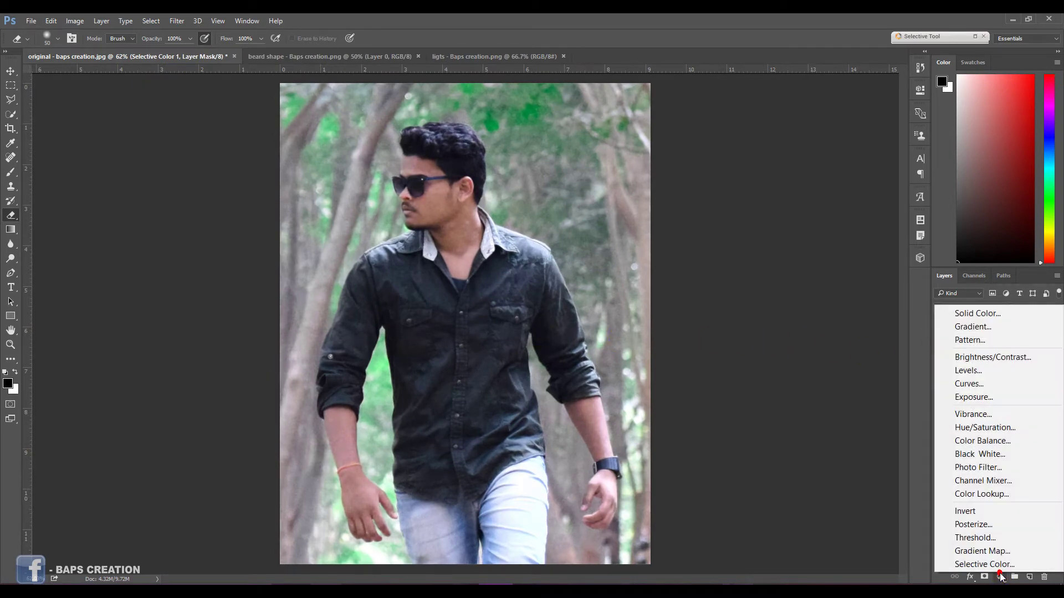
click(974, 370)
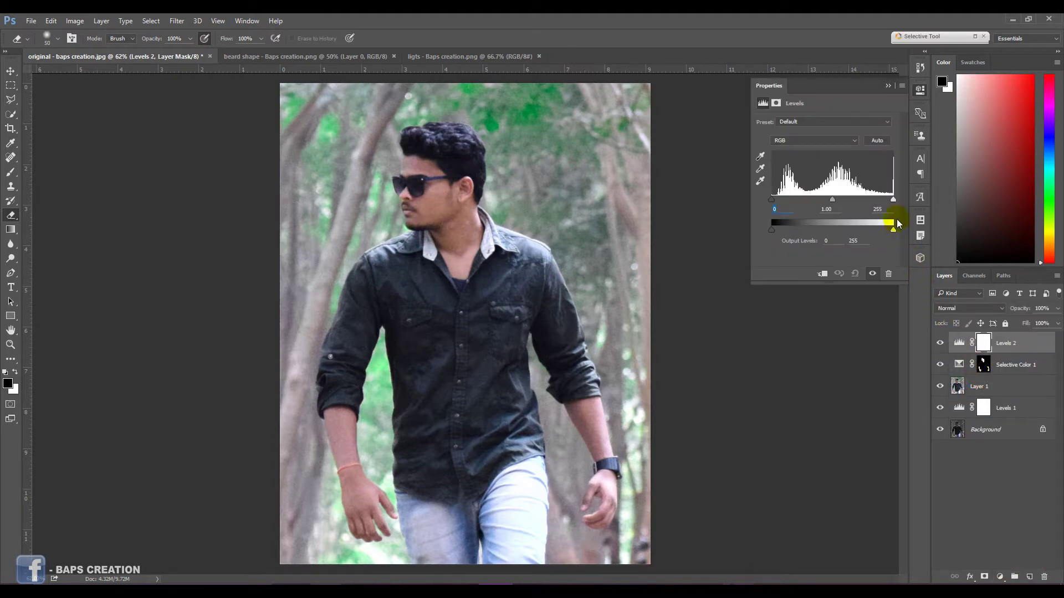
drag(893, 199, 891, 200)
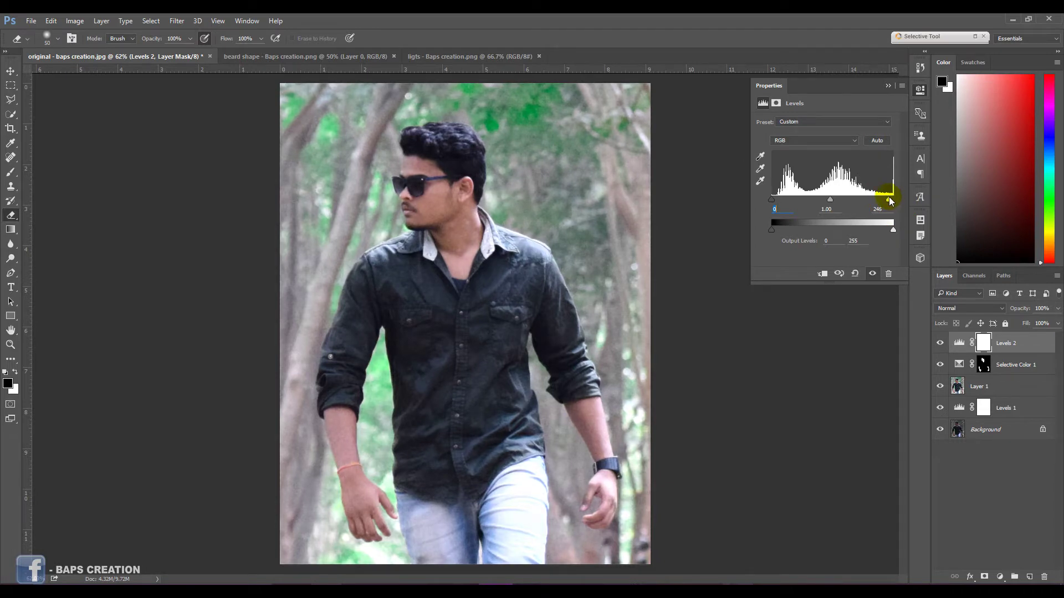
click(887, 87)
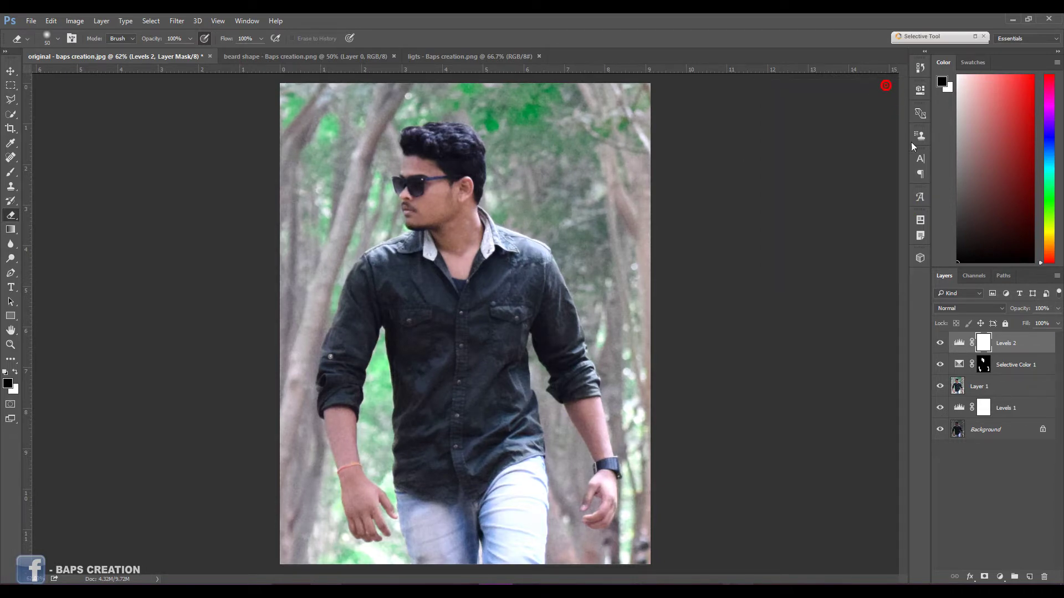
click(941, 345)
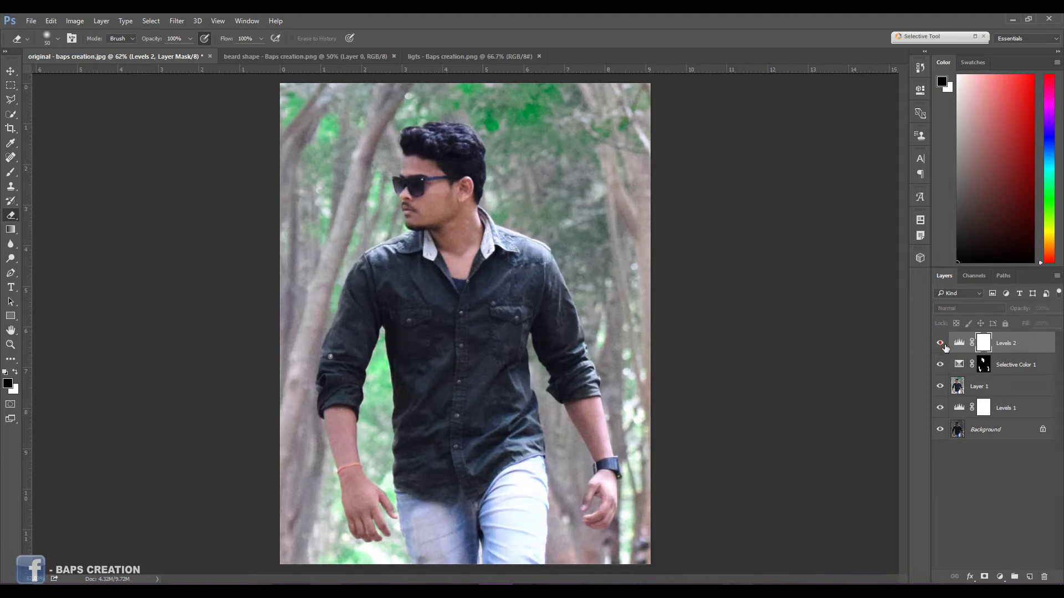
click(941, 343)
Step: Stamp all visible layers into Layer 2 and duplicate it
click(1020, 344)
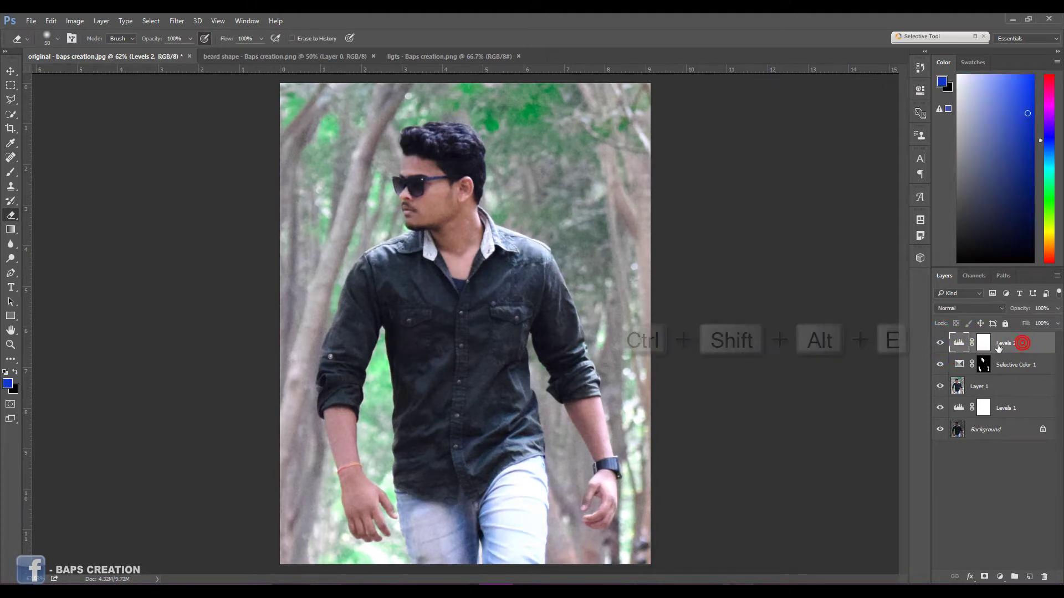
key(ctrl+shift+alt+e)
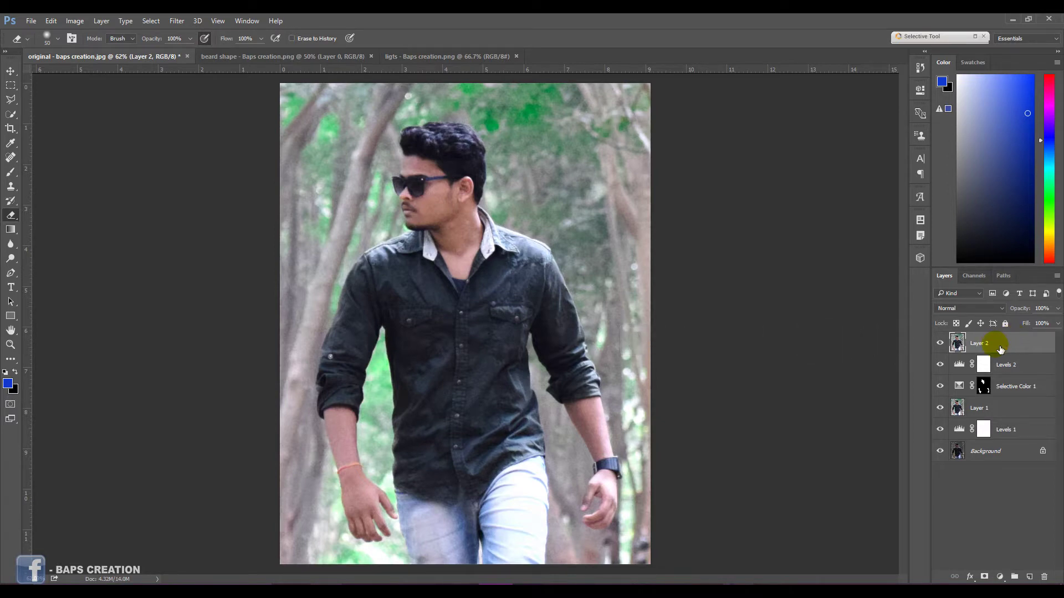
key(ctrl+j)
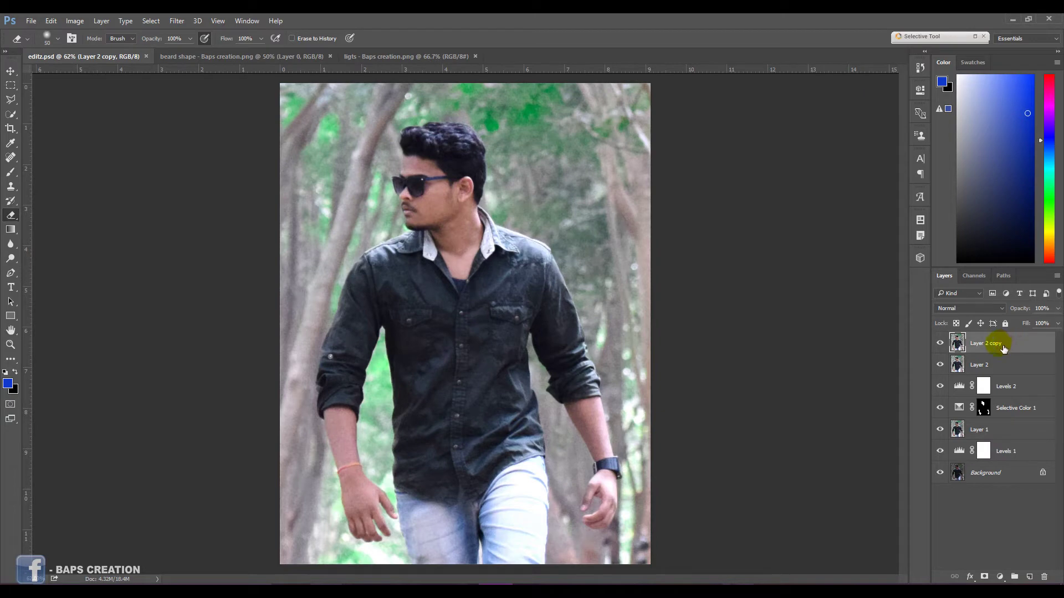
Step: Apply the GREYCstoration noise filter to the Layer 2 copy
click(176, 20)
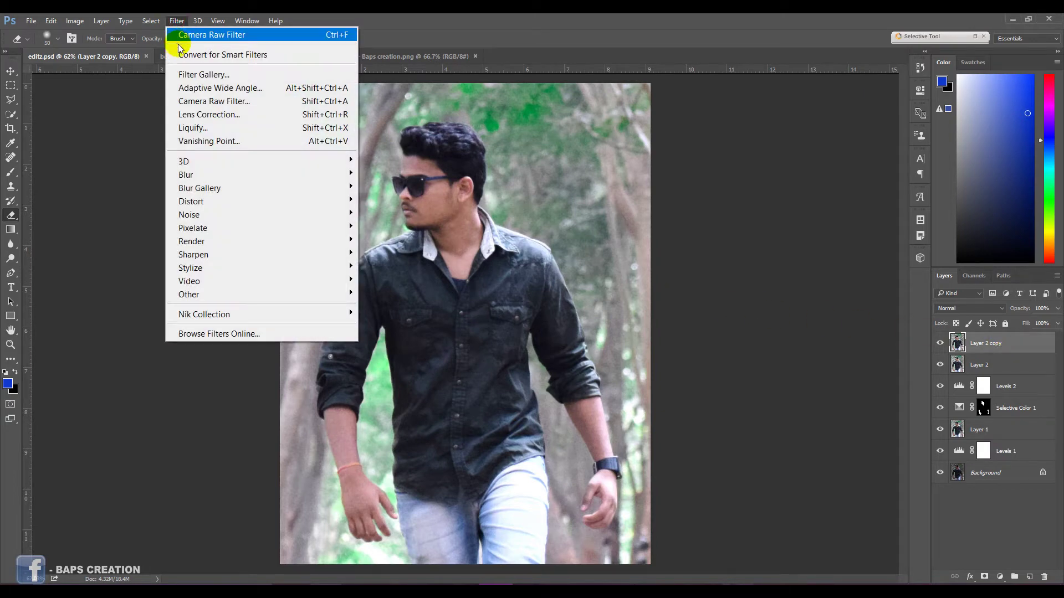
mouse_move(189, 215)
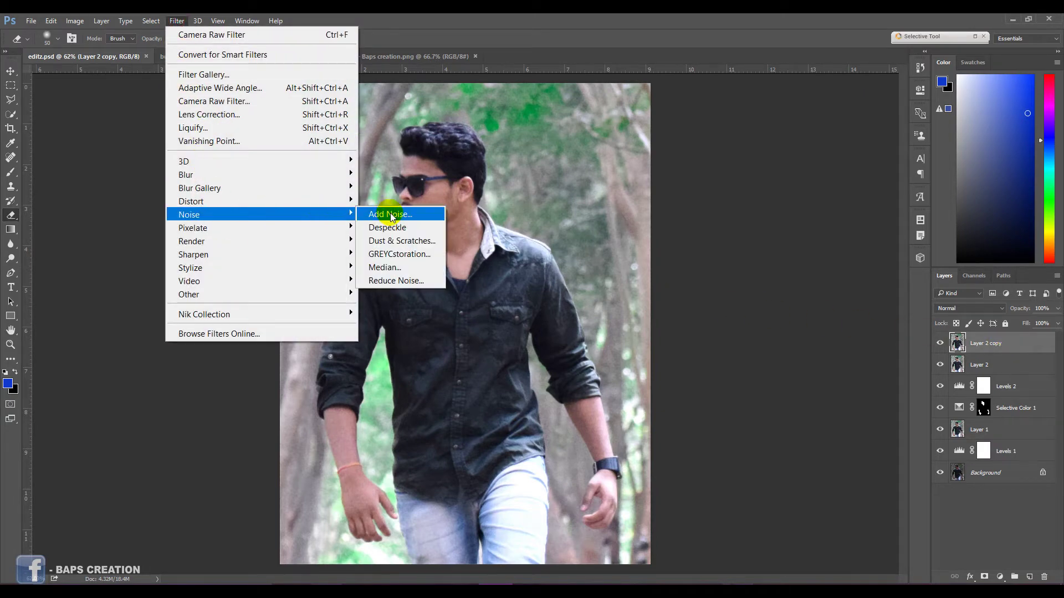
click(402, 254)
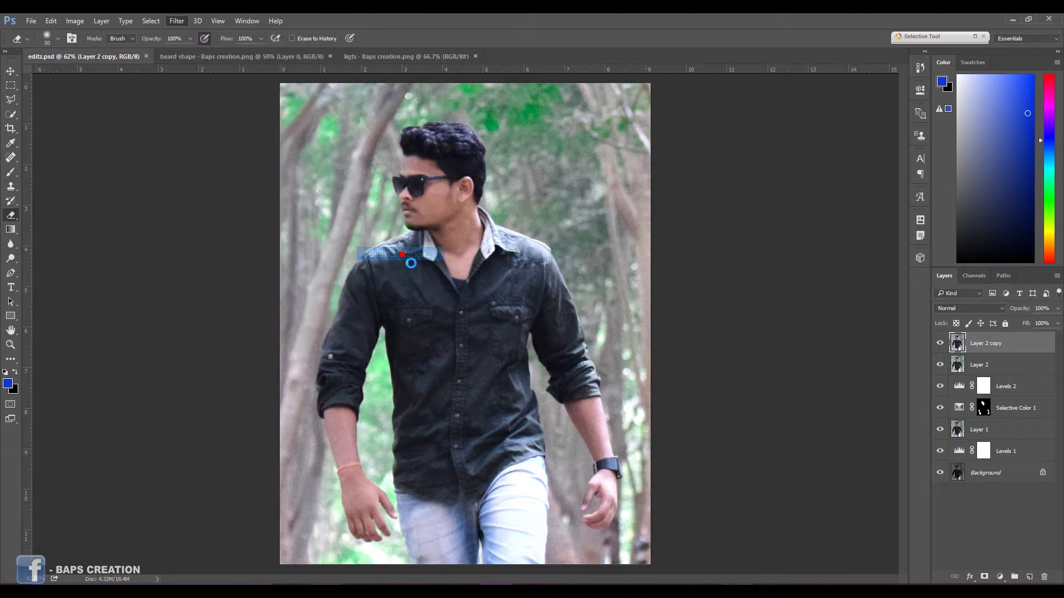
click(480, 302)
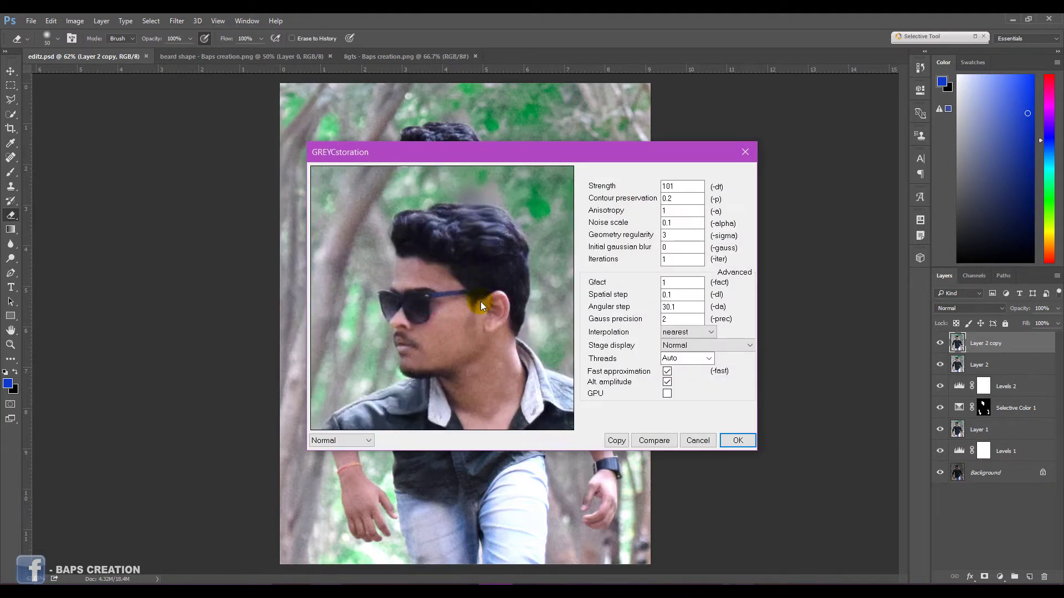
click(737, 441)
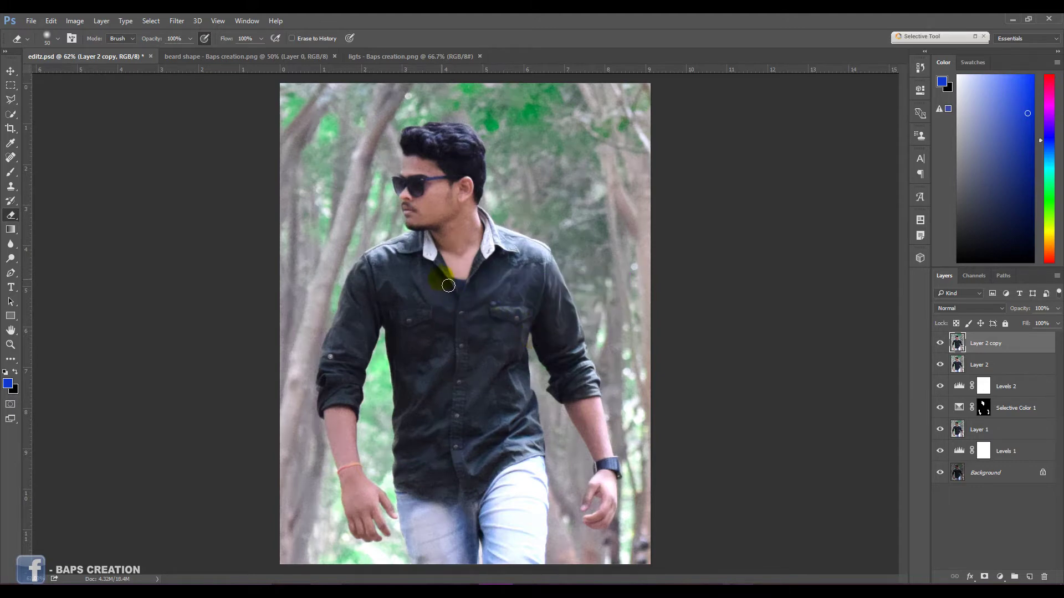
Step: Zoom in and toggle the Layer 2 copy to compare the smoothing
scroll(449, 285, up, 5)
scroll(453, 162, up, 3)
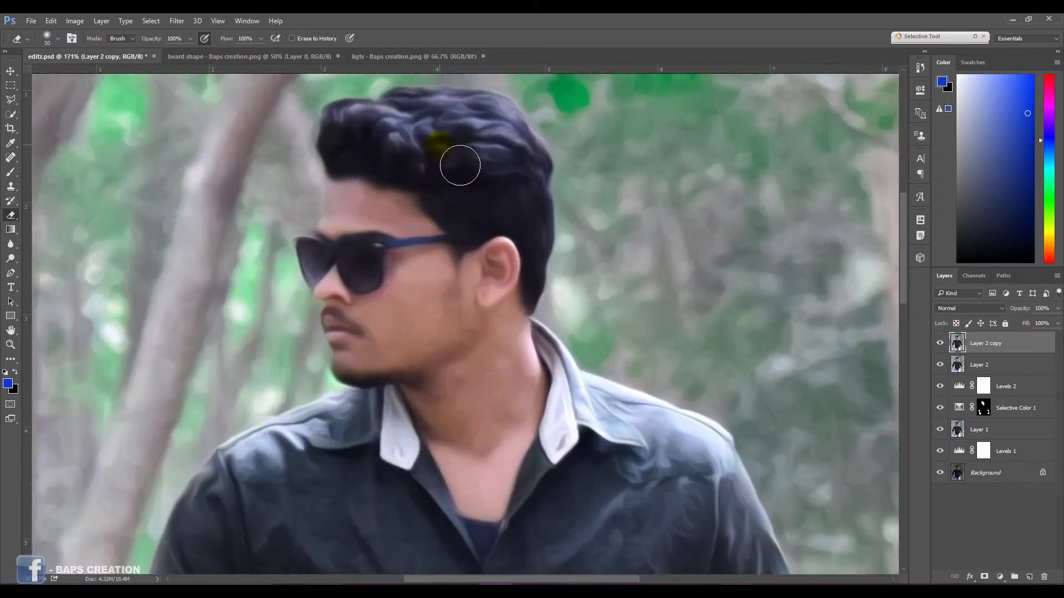
scroll(460, 165, up, 1)
click(940, 344)
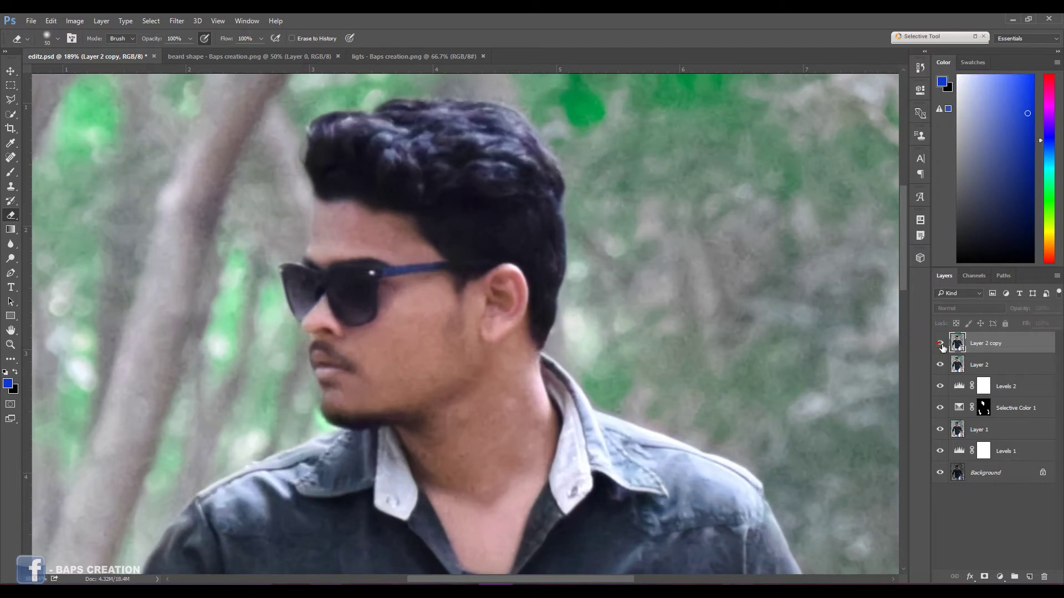
click(940, 344)
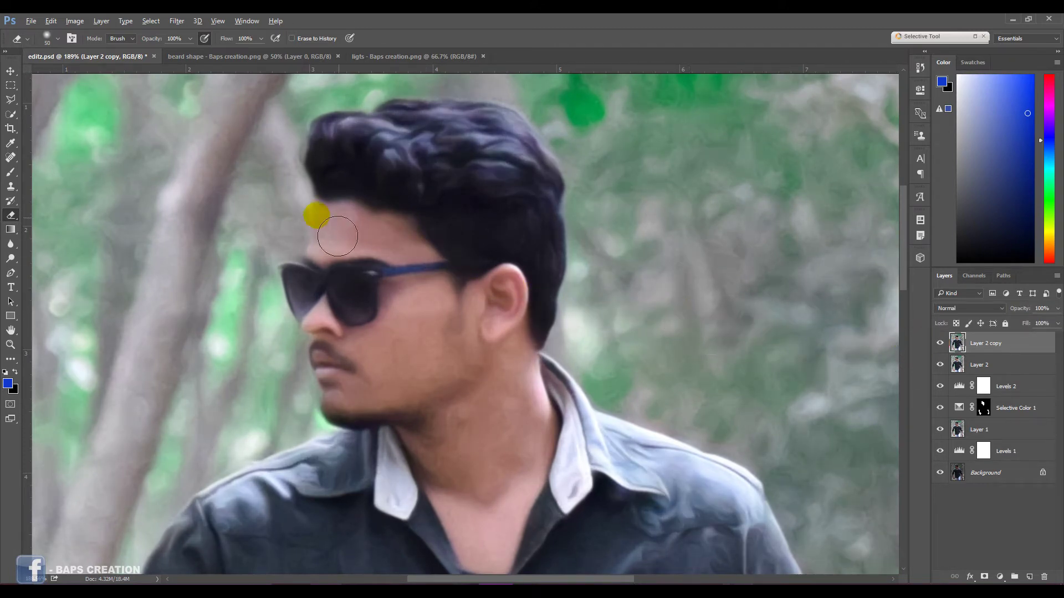
scroll(287, 230, up, 1)
scroll(279, 233, up, 1)
Step: Set a black foreground and the plain Eraser Tool at about 21 px
click(15, 374)
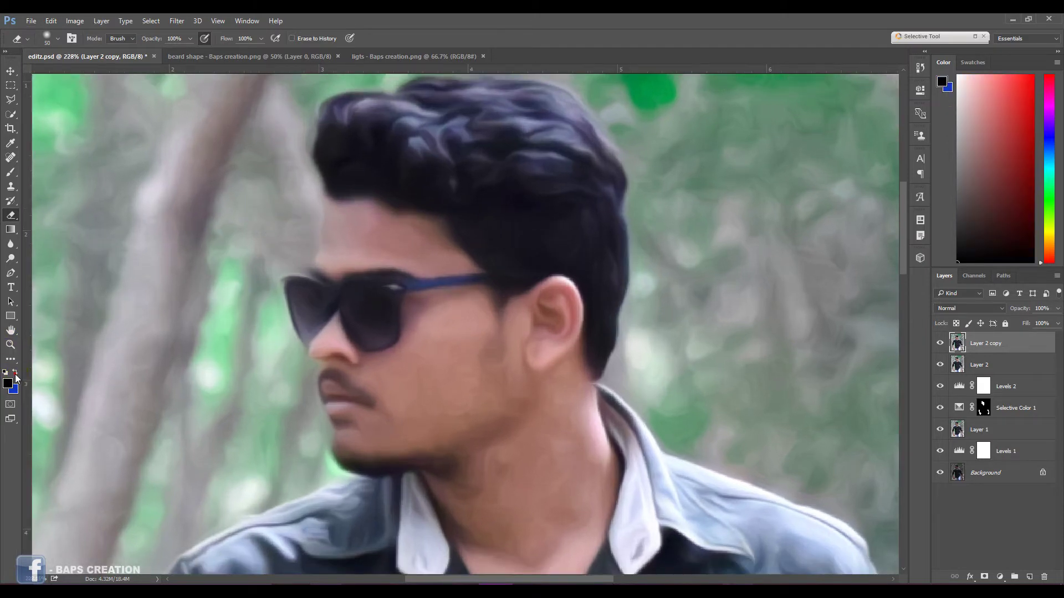
right_click(12, 215)
click(50, 214)
right_click(406, 271)
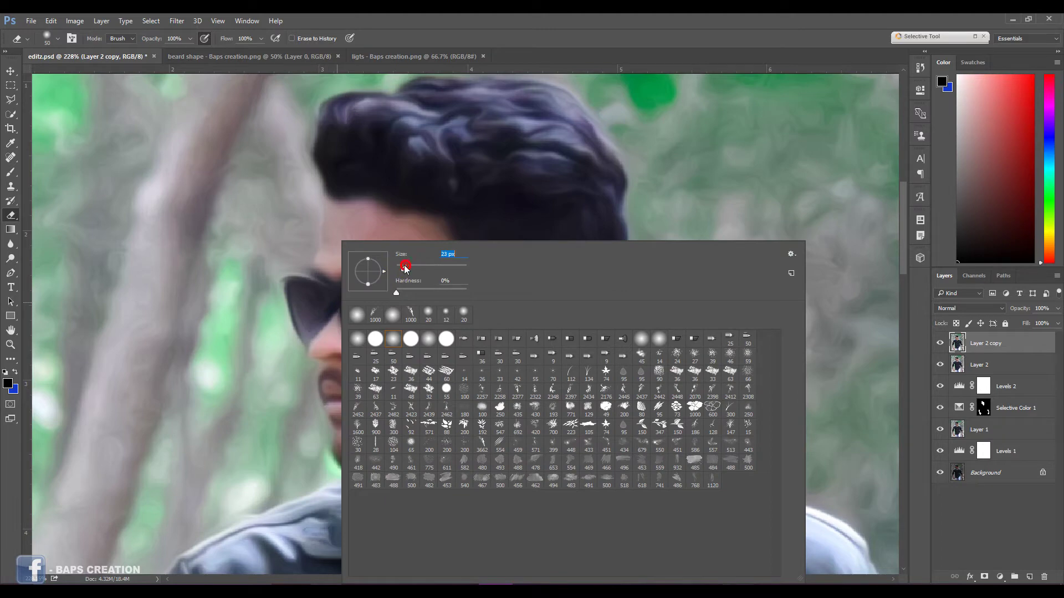
drag(407, 268, 404, 268)
click(302, 343)
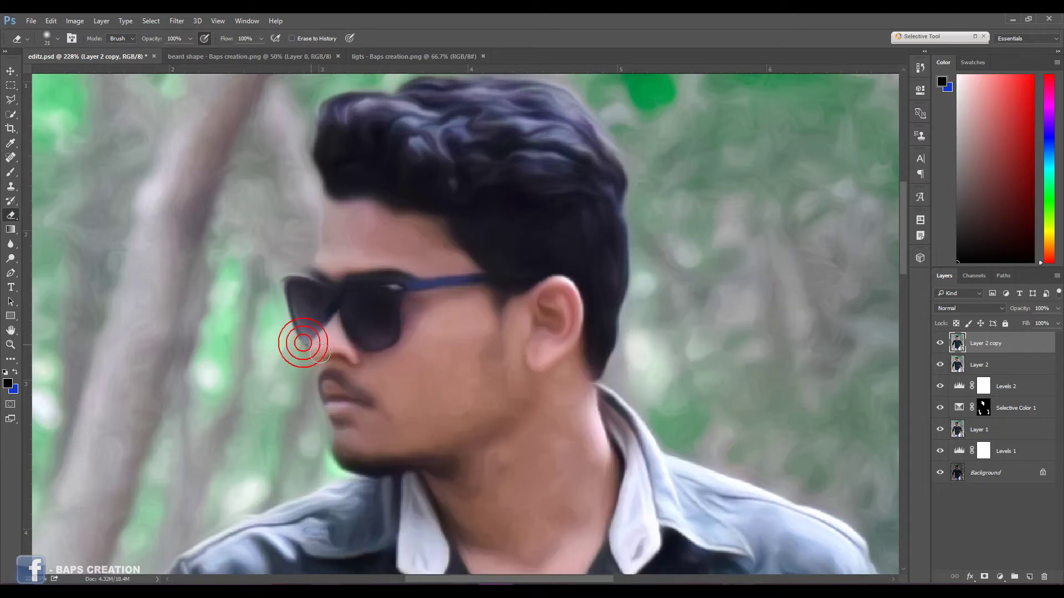
Step: Erase the smoothing from the nose, jaw, beard edge and sunglasses' left edge
drag(343, 356, 375, 360)
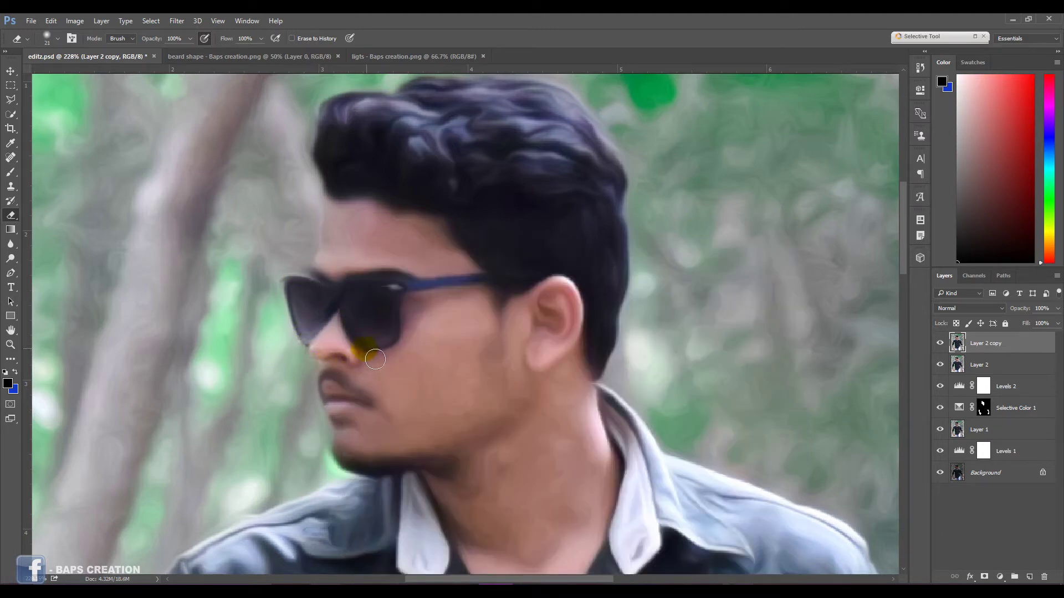
drag(320, 415, 387, 495)
drag(482, 373, 562, 346)
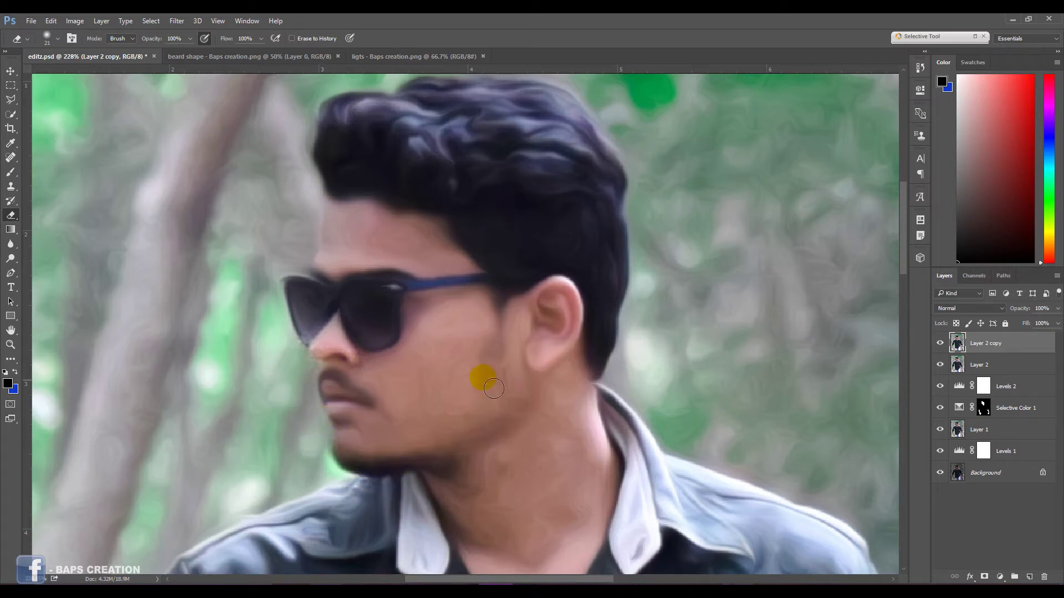
scroll(504, 360, down, 2)
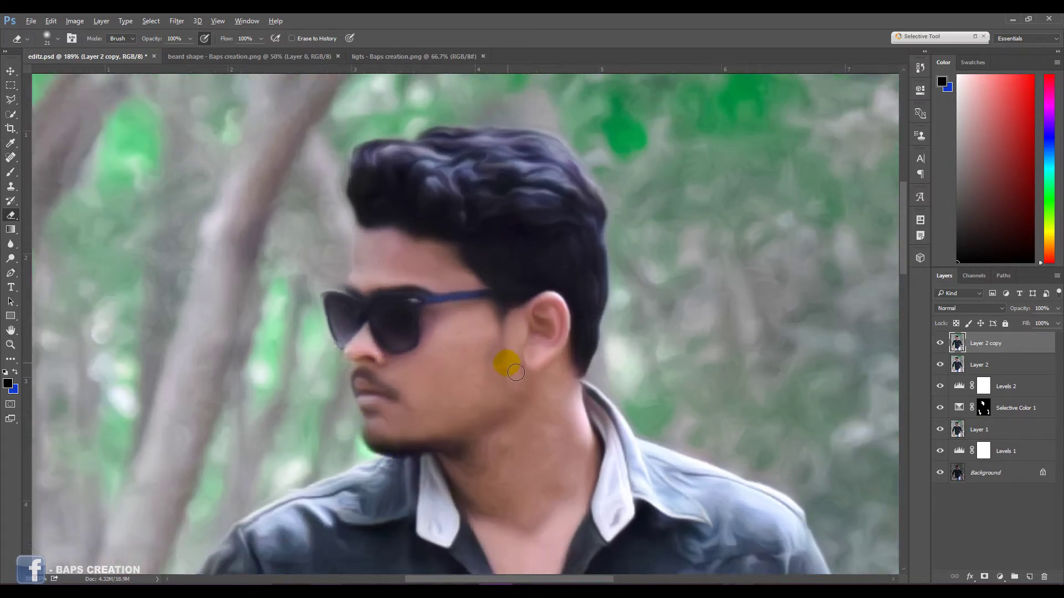
scroll(503, 375, down, 2)
scroll(413, 298, down, 1)
scroll(412, 294, up, 2)
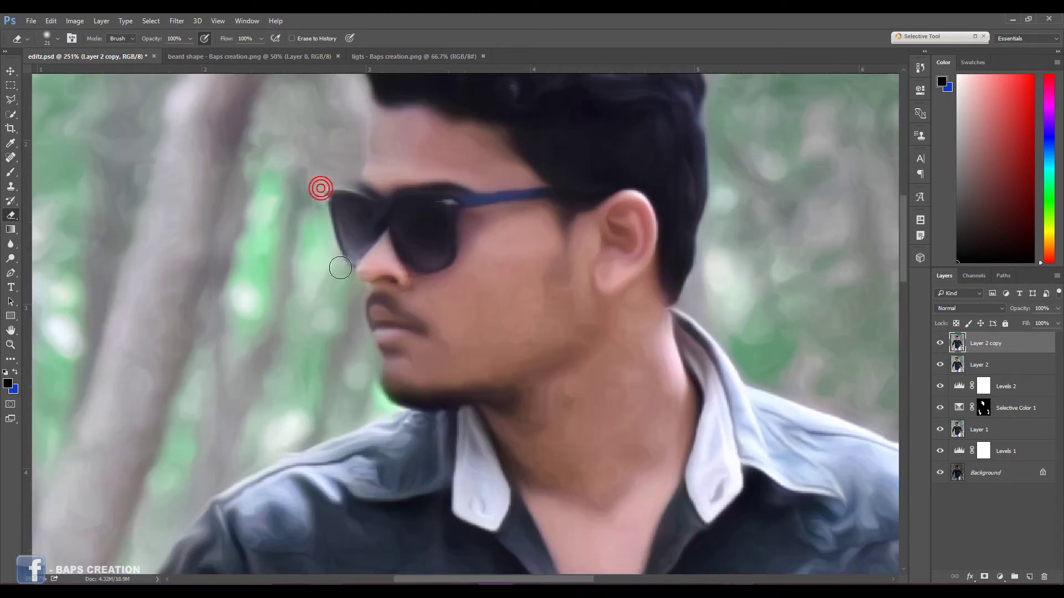
mouse_move(320, 185)
mouse_down()
mouse_move(339, 260)
mouse_move(383, 212)
mouse_up()
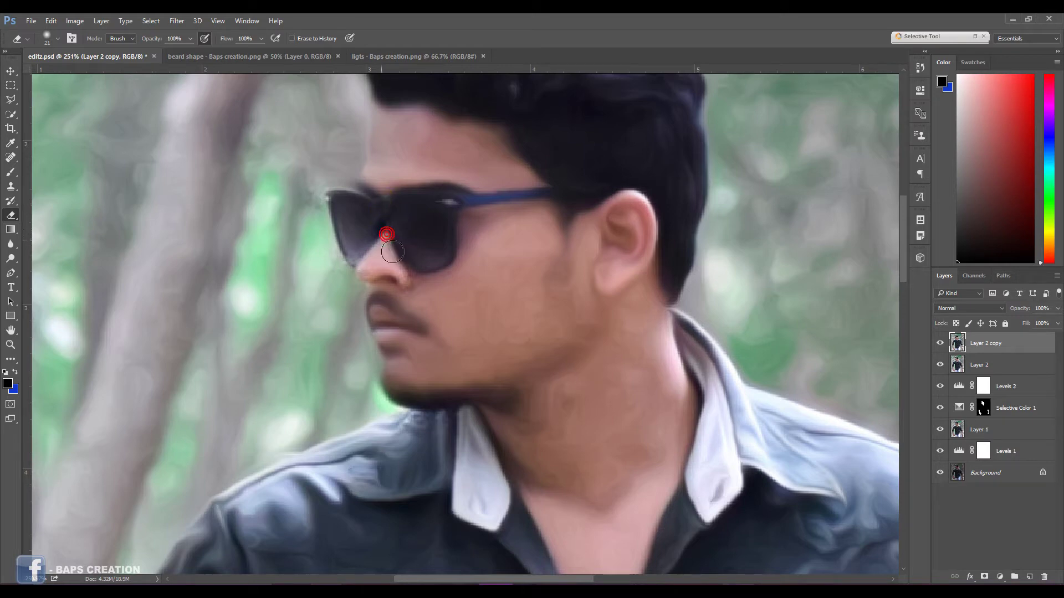
Step: Erase the smoothing from the fingertips of both hands
scroll(392, 252, down, 2)
scroll(396, 277, down, 2)
scroll(405, 327, down, 2)
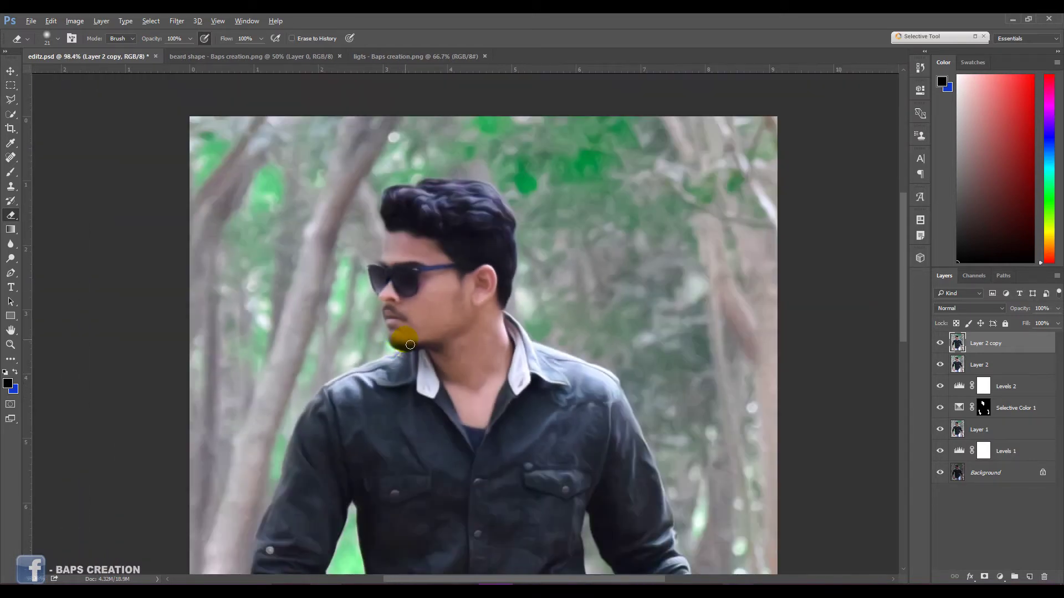
scroll(409, 344, down, 1)
scroll(406, 355, down, 3)
scroll(406, 356, down, 2)
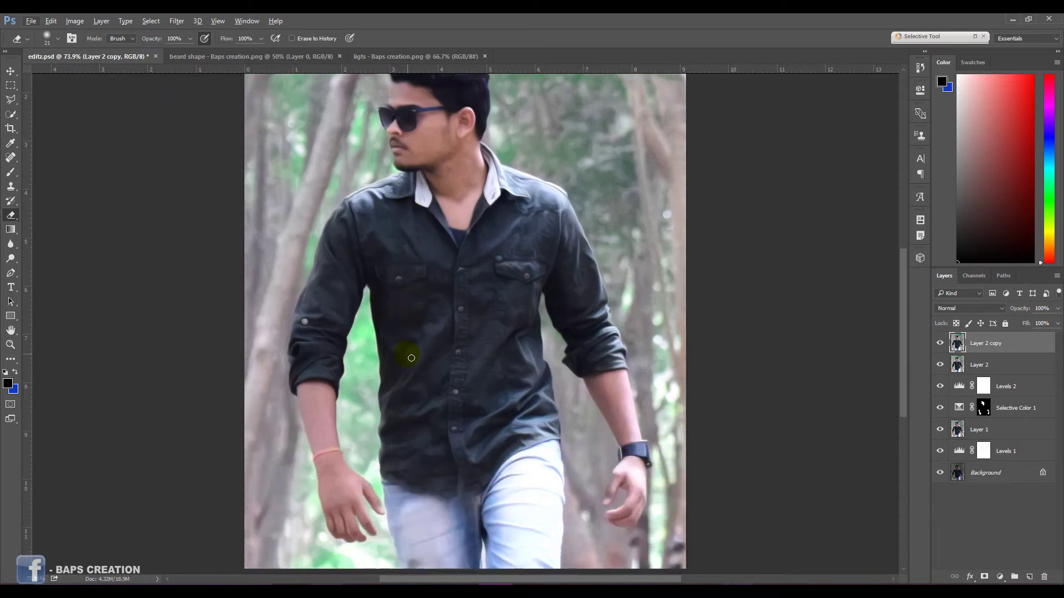
scroll(367, 524, up, 5)
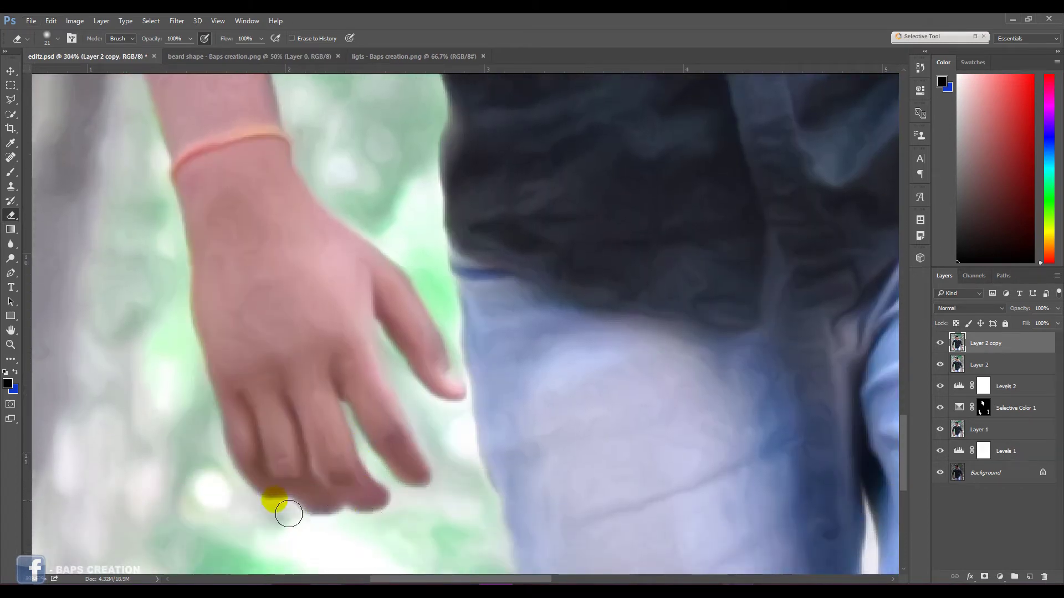
drag(432, 490, 465, 409)
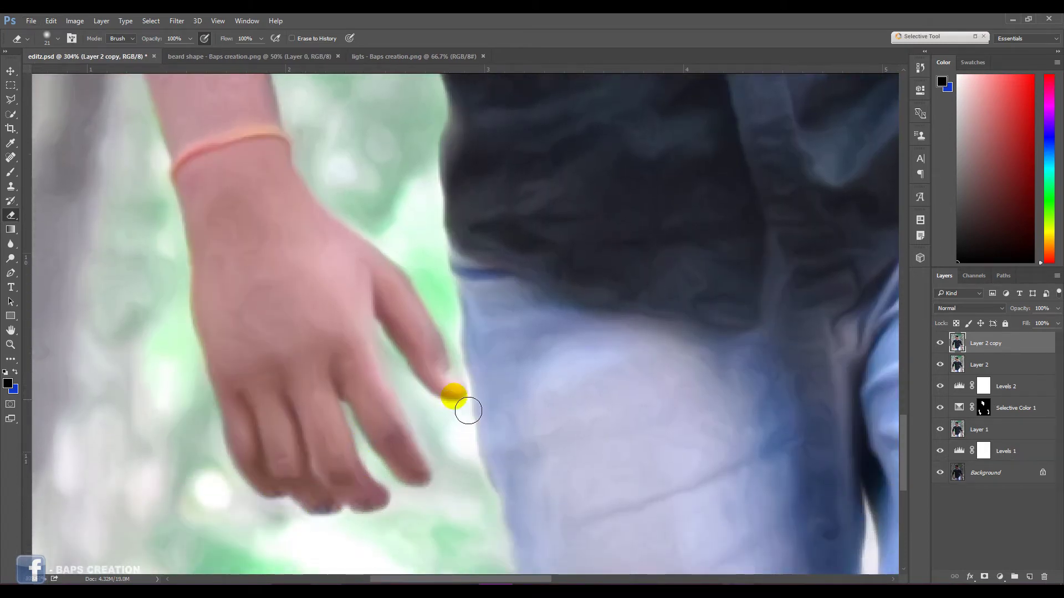
drag(542, 580, 723, 579)
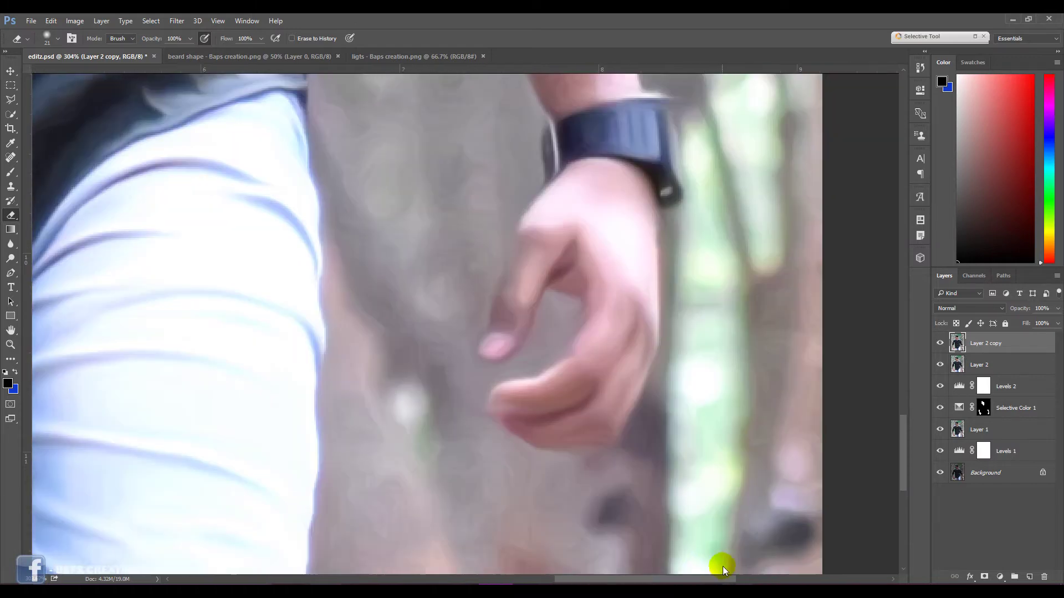
click(488, 400)
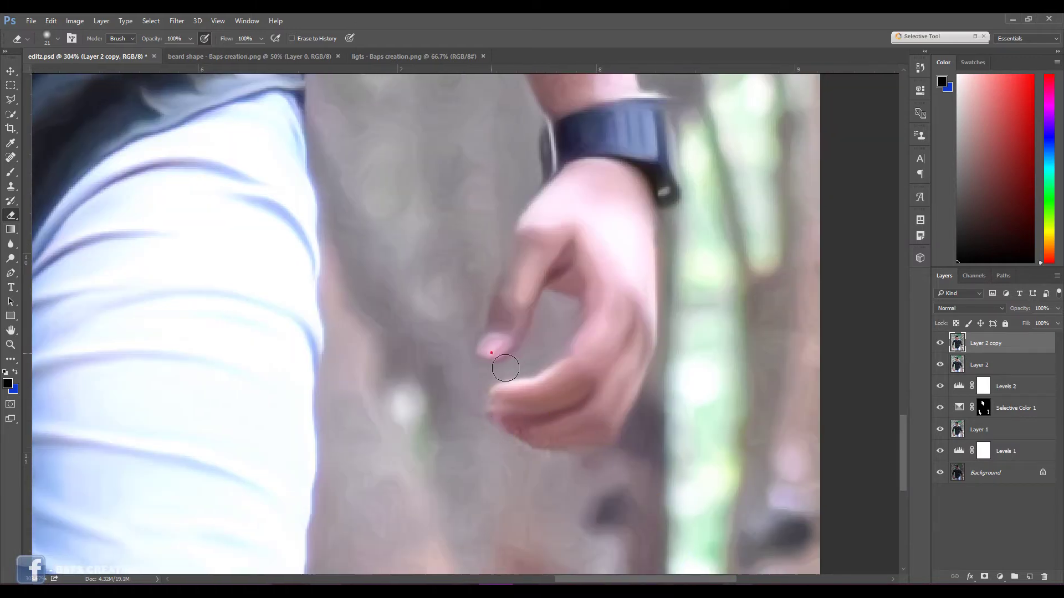
click(483, 353)
Step: Erase the smoothing along the watch edges, then zoom out to check the whole photo
scroll(549, 378, up, 1)
scroll(549, 378, up, 1)
click(654, 162)
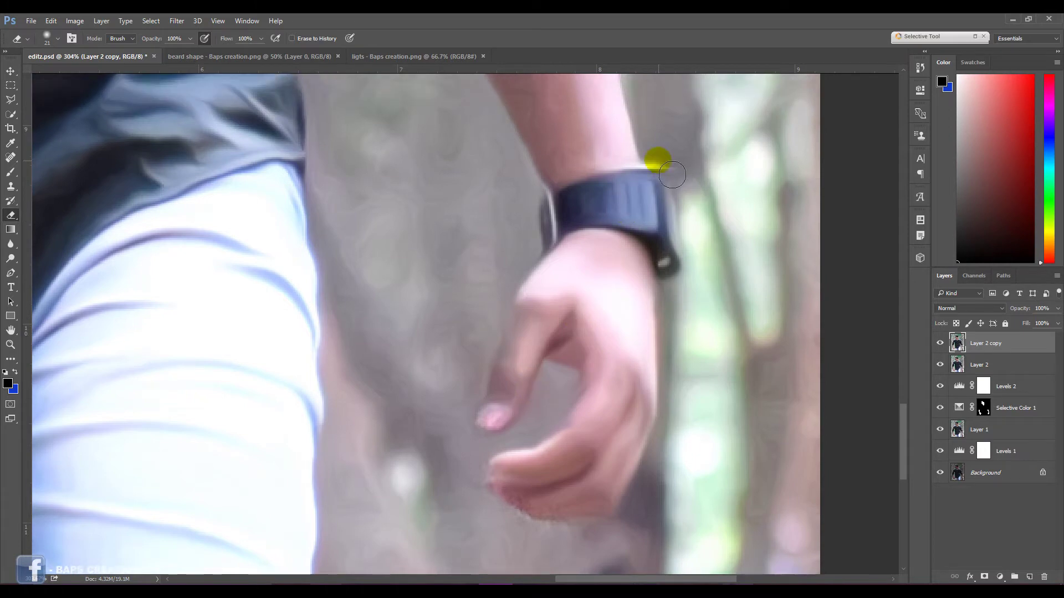
click(651, 166)
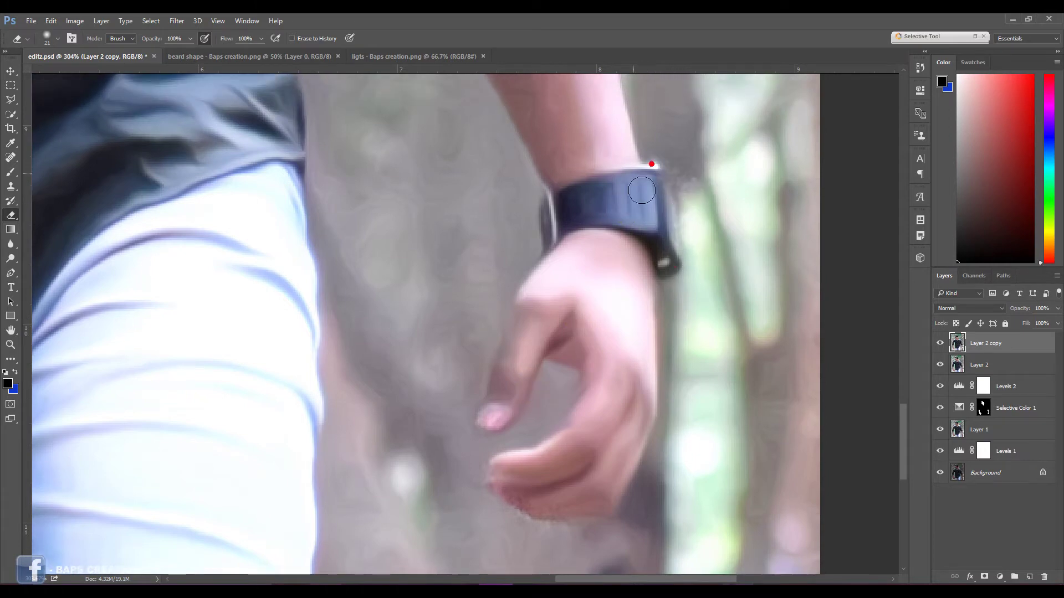
click(541, 197)
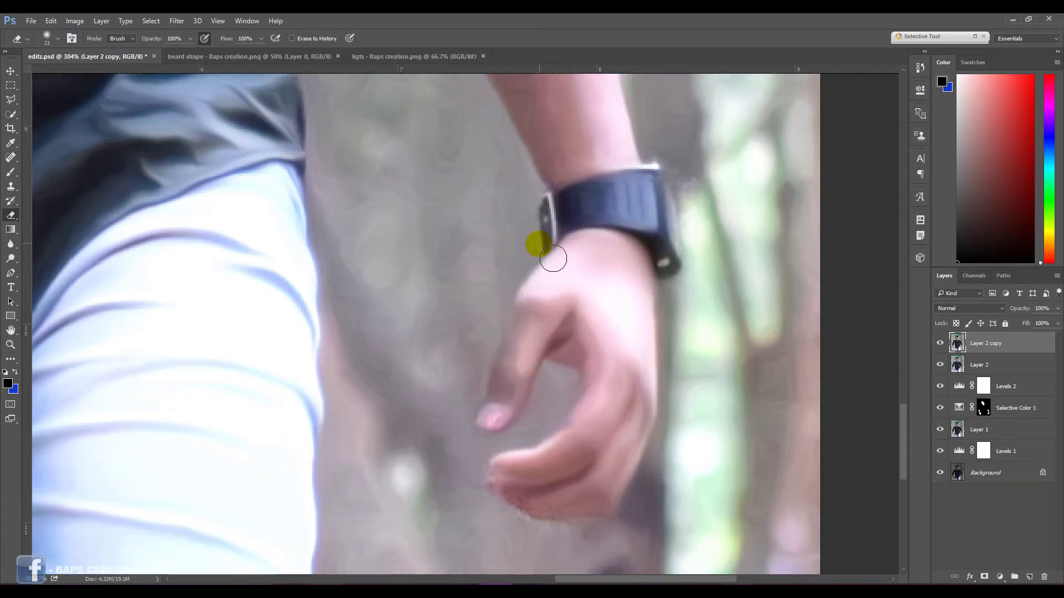
drag(468, 250, 395, 240)
scroll(443, 260, up, 2)
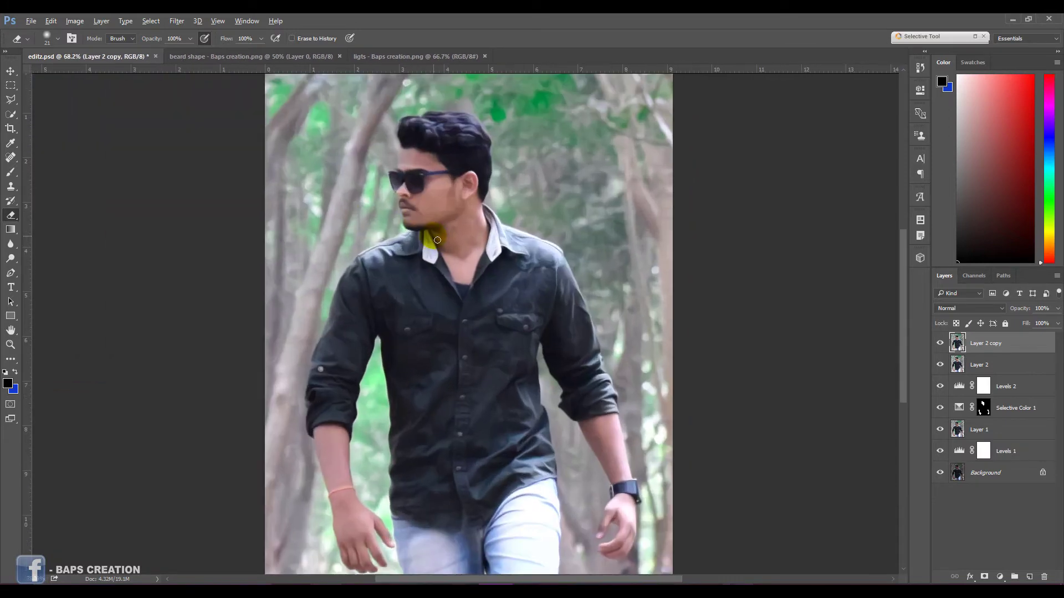
click(485, 273)
drag(531, 303, 825, 462)
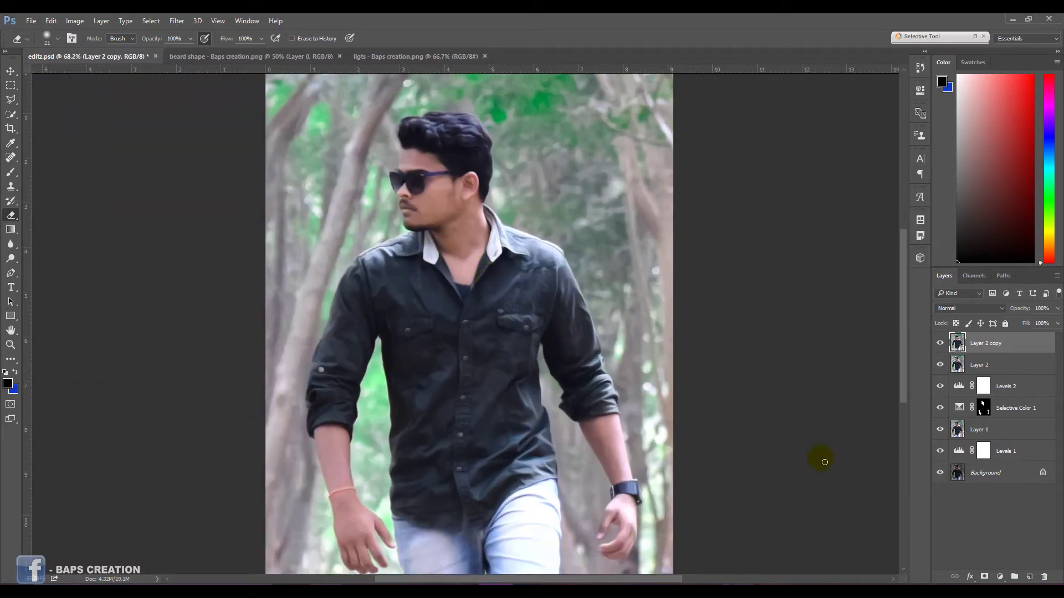
Step: Add a new empty Layer 3 and set up a small soft Mixer Brush
click(1022, 571)
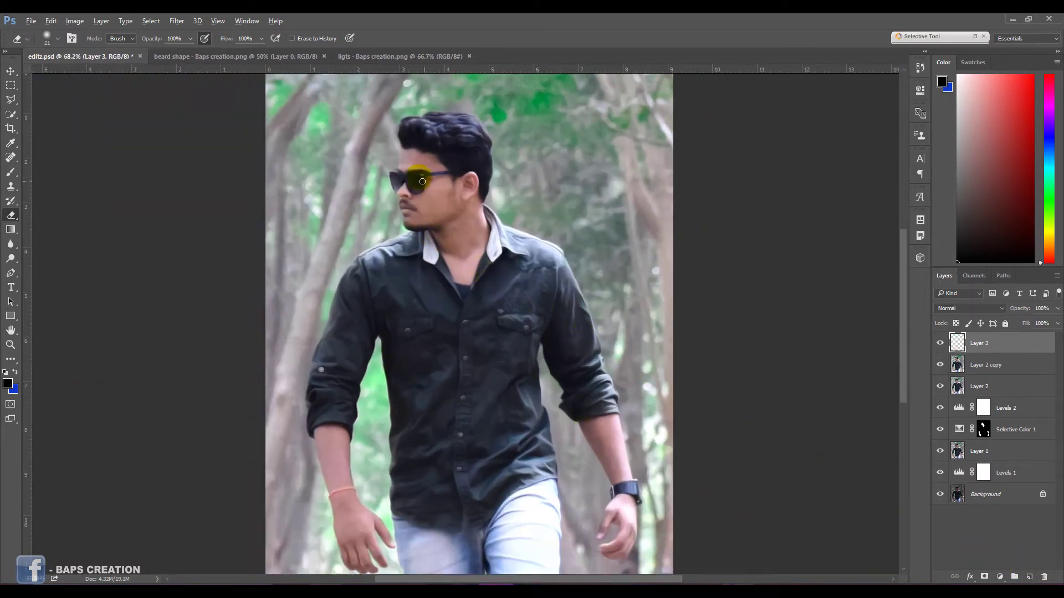
scroll(422, 181, up, 4)
scroll(422, 182, up, 6)
scroll(422, 181, up, 2)
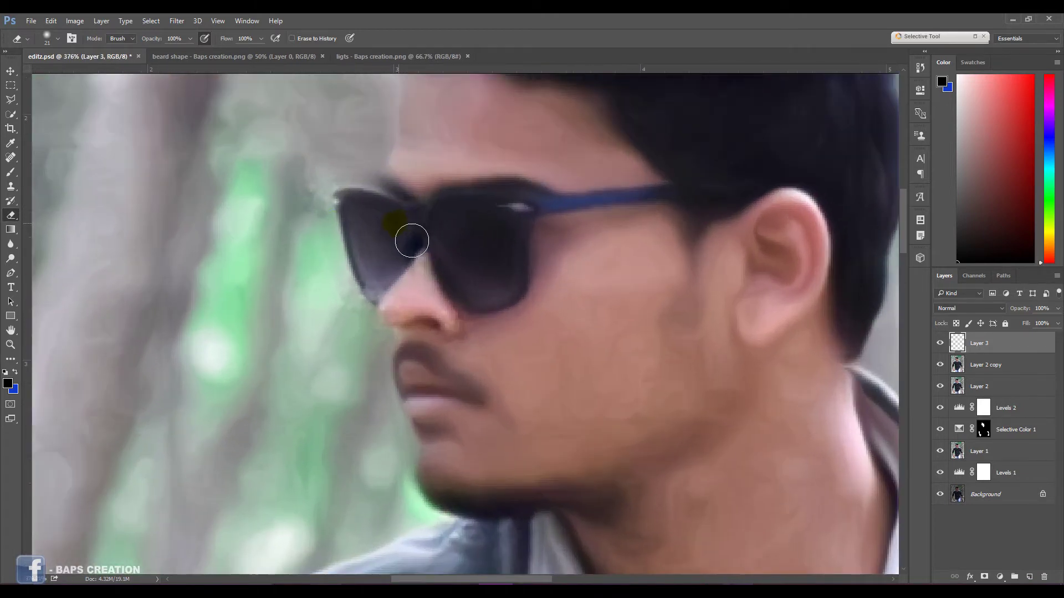
right_click(10, 172)
click(41, 203)
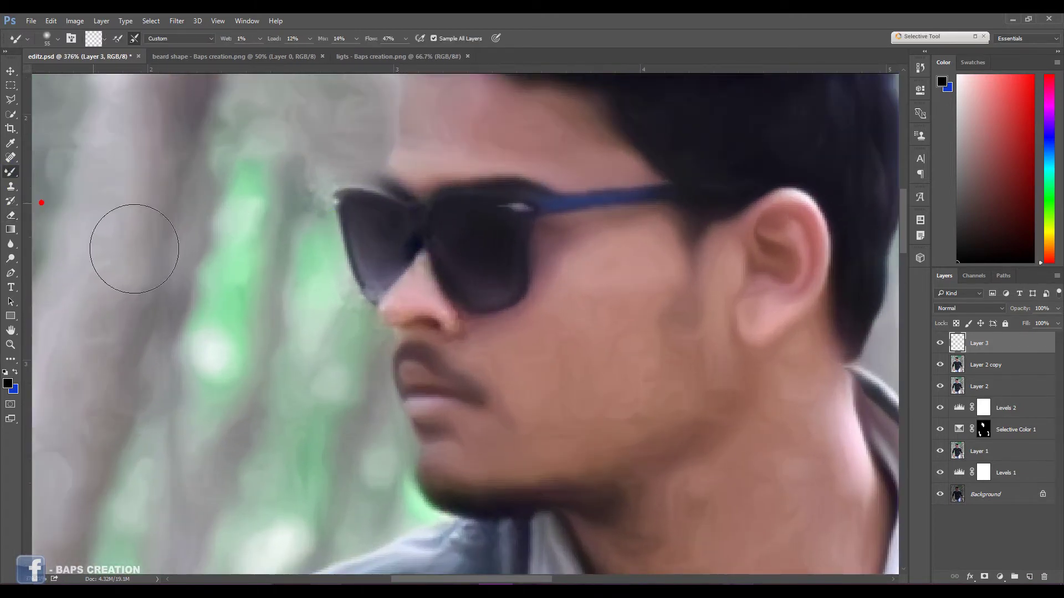
right_click(382, 216)
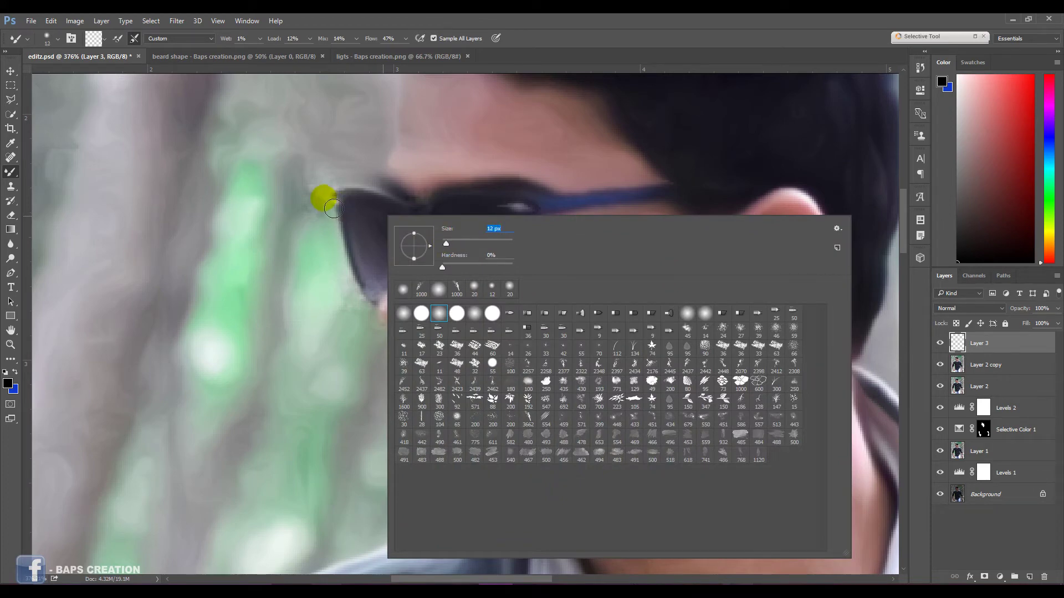
click(313, 198)
Step: Smudge the sunglasses' lower-left edge, the nose tip and the jaw into soft strokes
drag(364, 305, 382, 296)
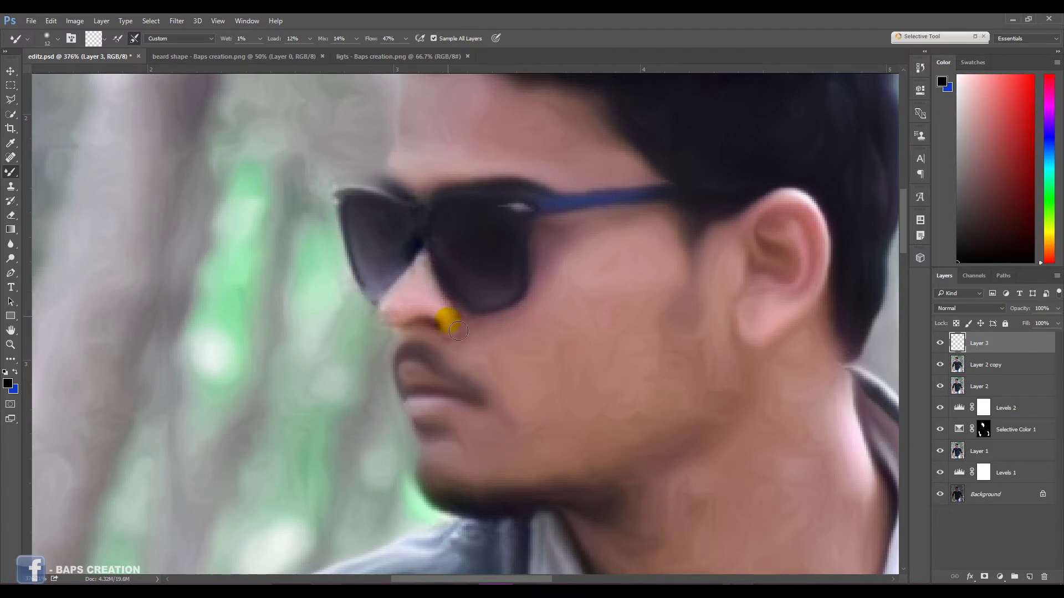
mouse_move(459, 331)
mouse_down()
mouse_move(403, 326)
mouse_move(399, 315)
mouse_move(518, 316)
mouse_move(525, 359)
mouse_up()
scroll(524, 358, down, 2)
drag(475, 475, 515, 488)
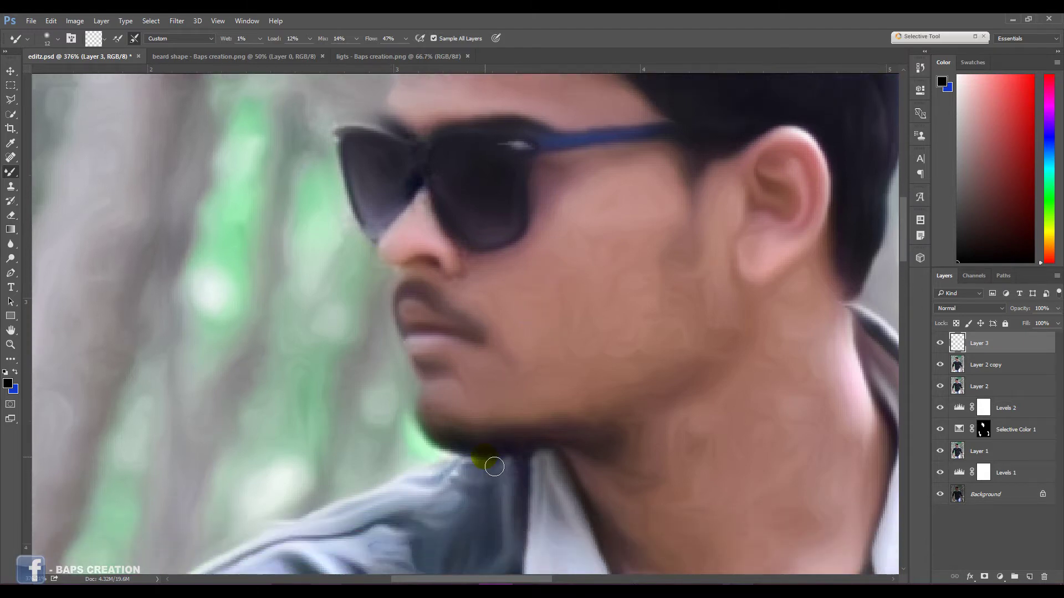
scroll(494, 467, down, 3)
scroll(494, 467, down, 3)
scroll(428, 486, up, 3)
scroll(345, 511, up, 3)
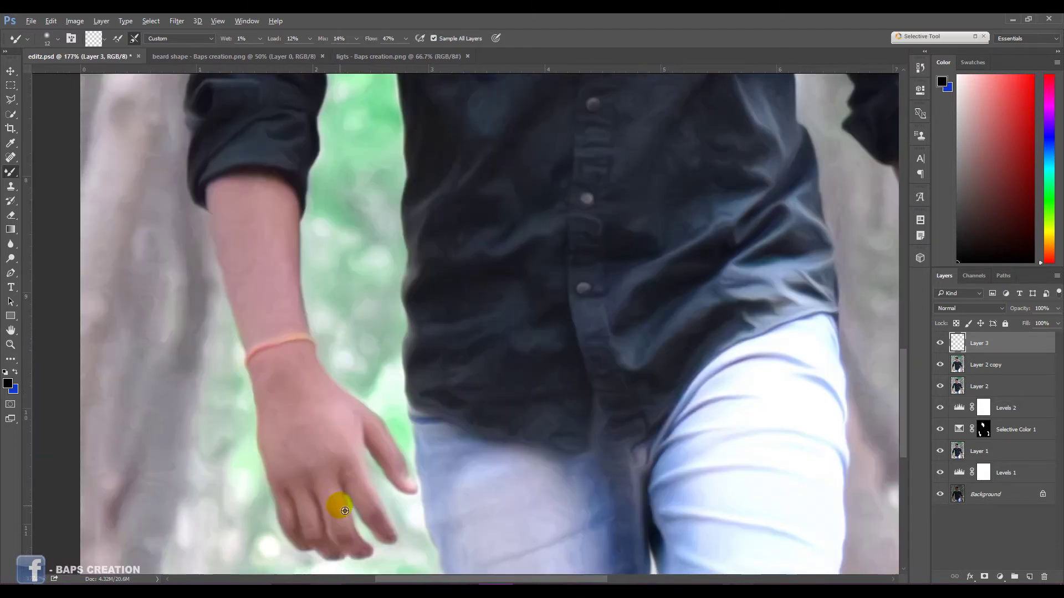
scroll(345, 511, up, 2)
scroll(337, 492, up, 2)
scroll(328, 499, up, 1)
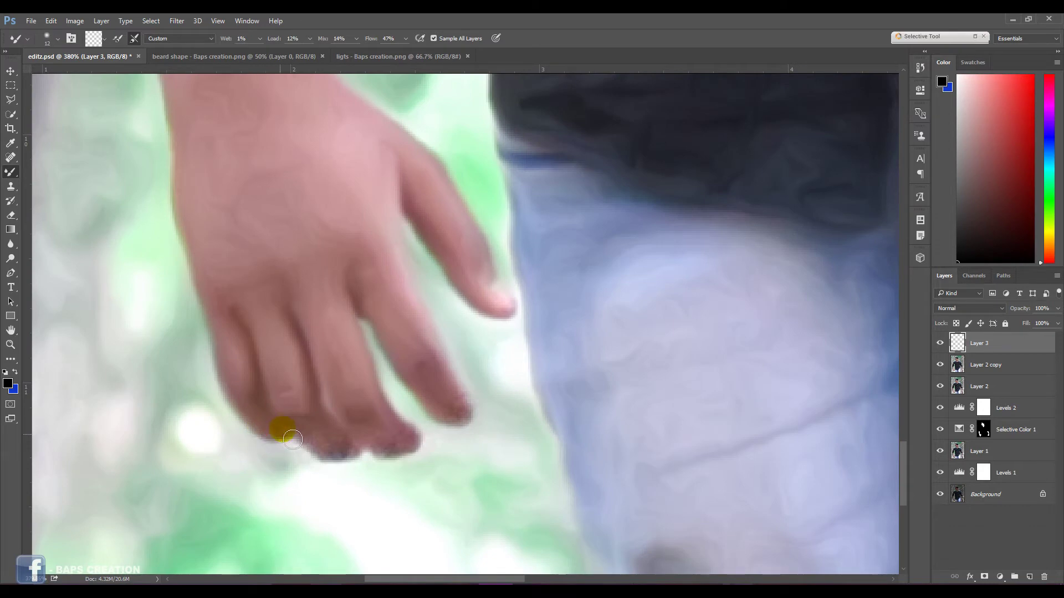
Step: Blend the fingertips and hands into smooth painterly strokes
drag(292, 439, 457, 441)
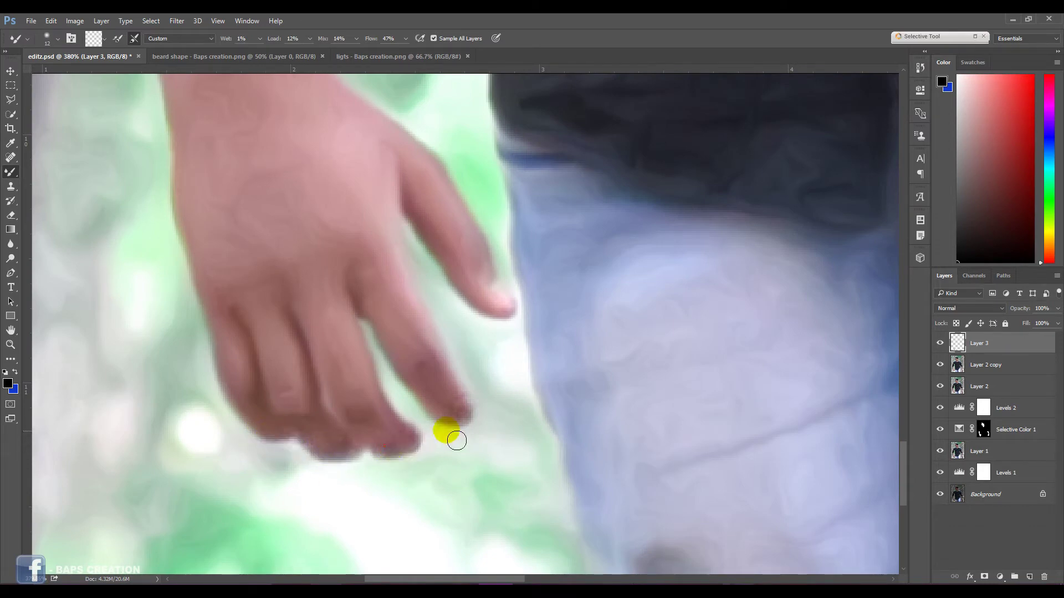
drag(477, 268, 502, 310)
scroll(505, 360, down, 2)
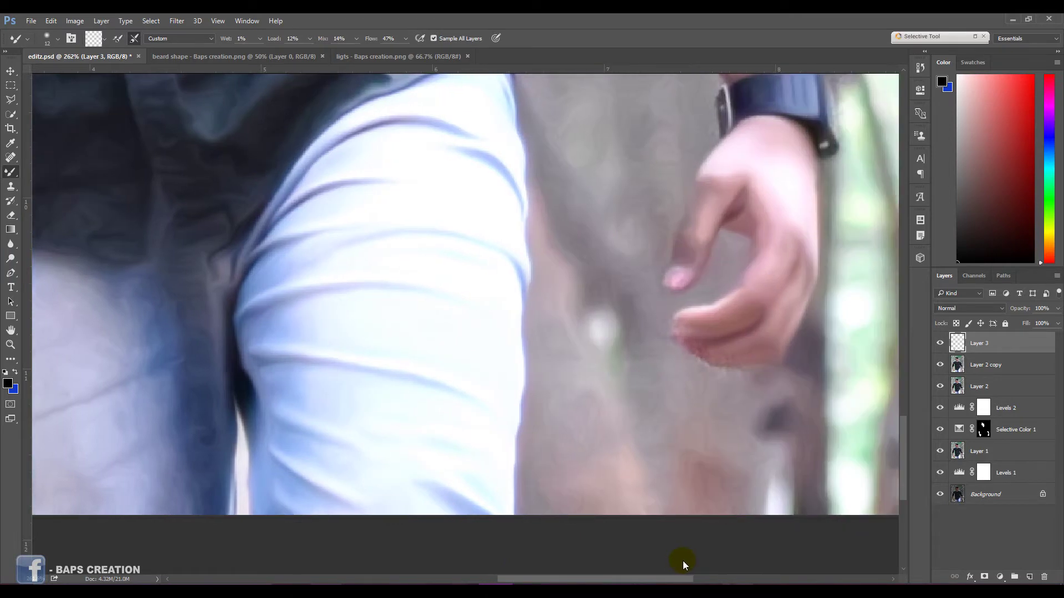
drag(560, 580, 709, 579)
mouse_move(635, 345)
mouse_down()
mouse_move(669, 373)
mouse_move(639, 332)
mouse_up()
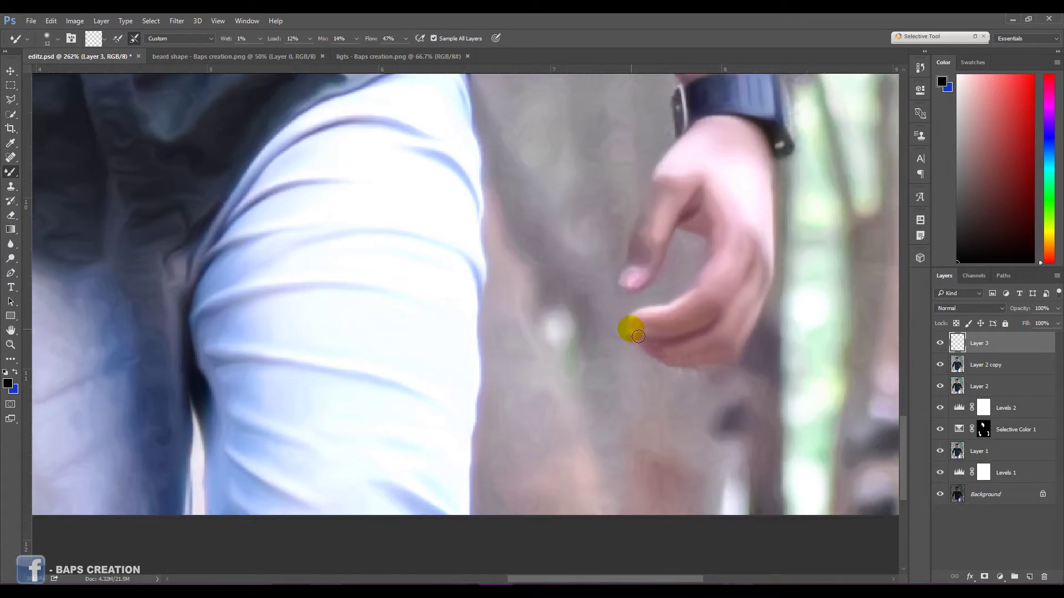
scroll(681, 297, up, 2)
scroll(742, 222, up, 2)
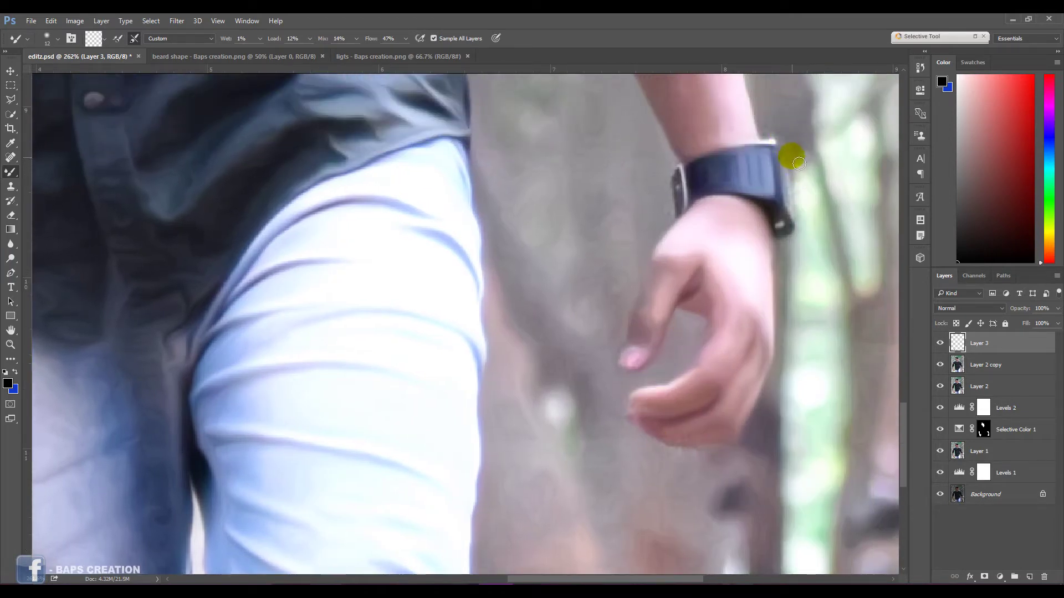
scroll(698, 178, down, 4)
scroll(542, 235, down, 3)
scroll(463, 244, up, 1)
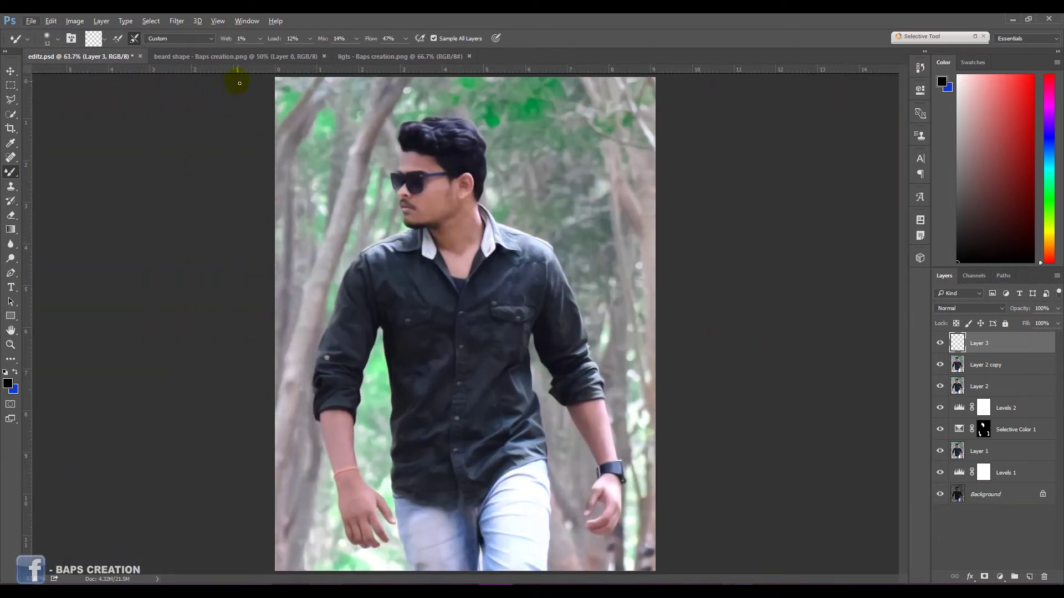
Step: In the beard shape image, lasso-select the first beard shape freehand
click(235, 58)
right_click(8, 101)
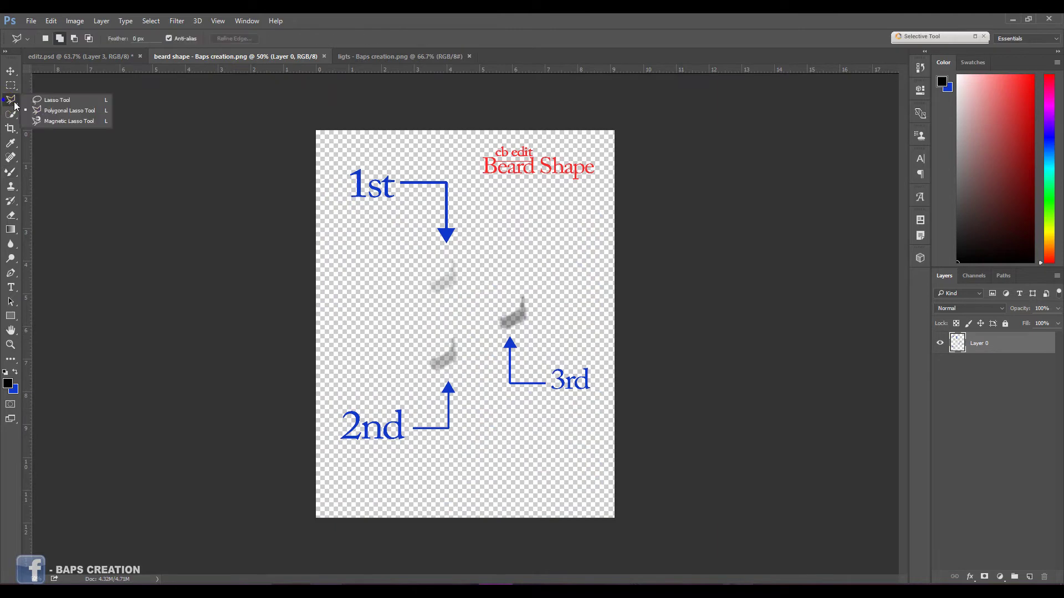
click(45, 100)
scroll(428, 244, up, 1)
scroll(444, 249, up, 2)
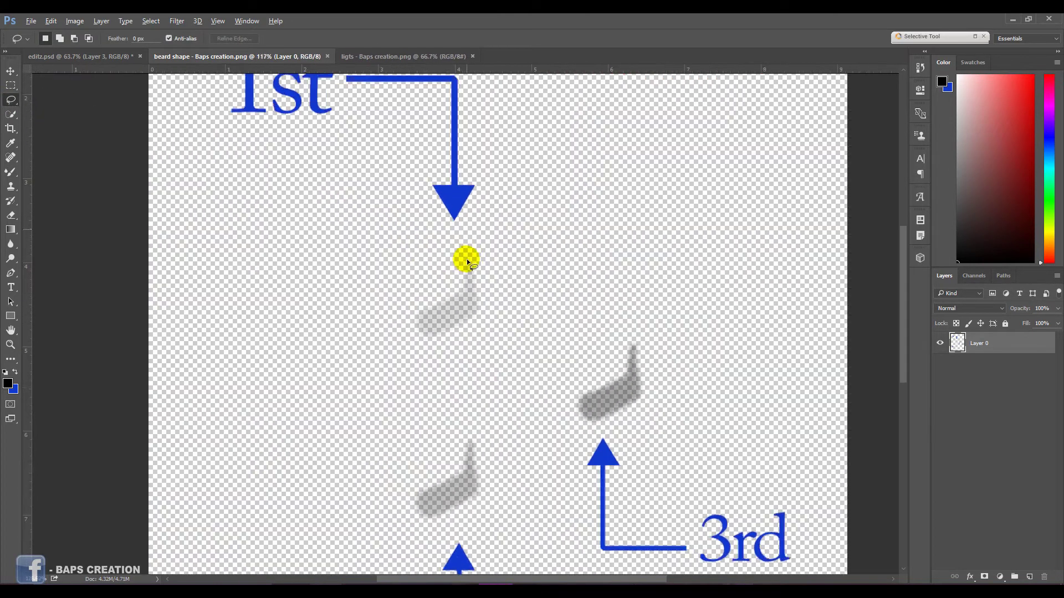
scroll(471, 238, up, 1)
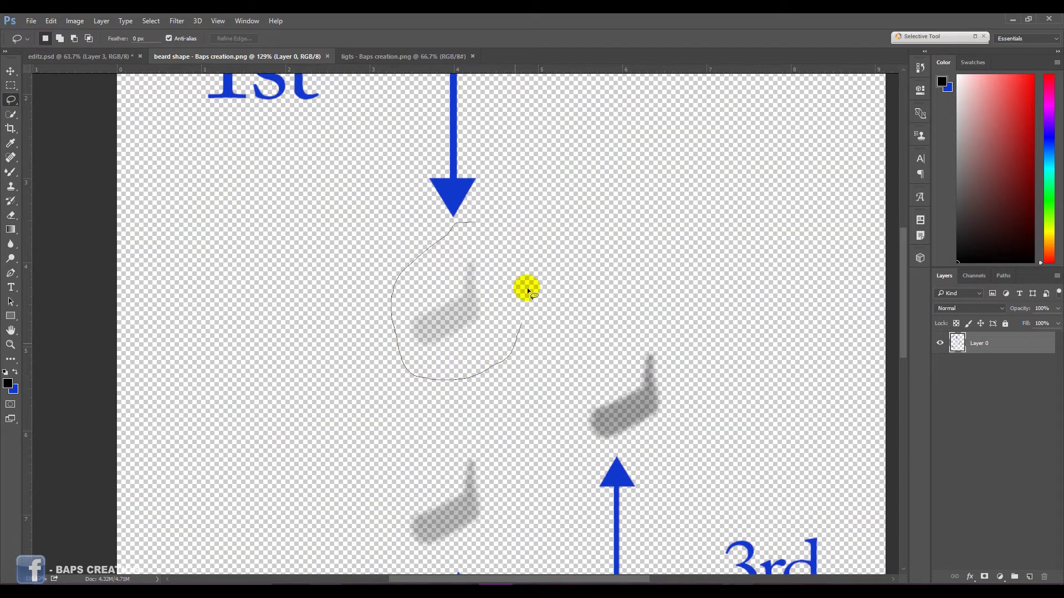
drag(421, 379, 491, 227)
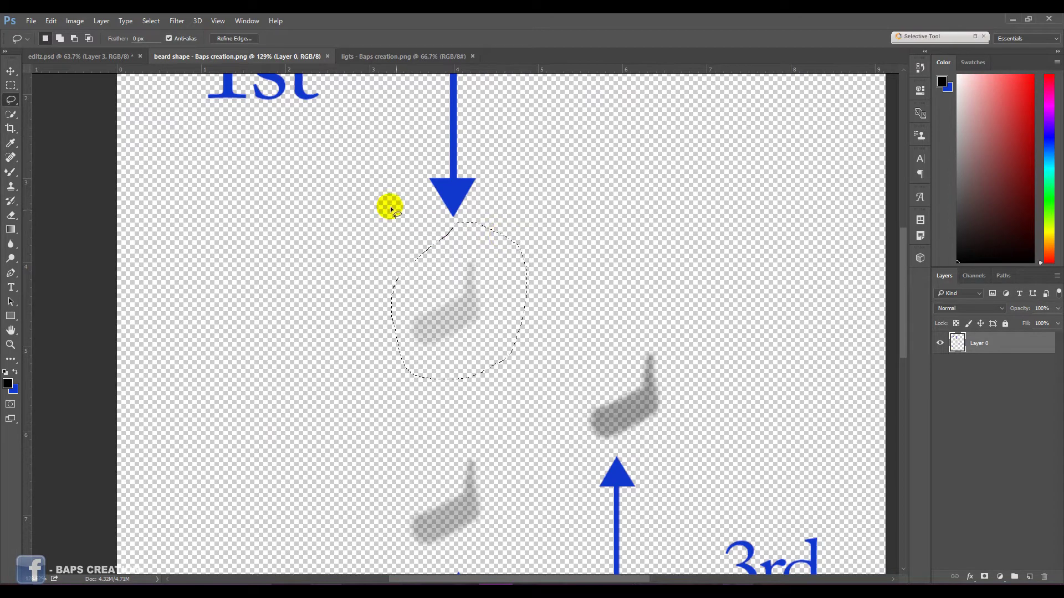
Step: Move the selected beard shape onto the portrait's jaw and fit the photo in view
click(11, 71)
mouse_move(442, 282)
mouse_down()
mouse_move(402, 255)
mouse_move(435, 205)
mouse_move(461, 201)
mouse_move(467, 236)
mouse_move(443, 244)
mouse_up()
scroll(436, 215, up, 5)
scroll(462, 200, up, 2)
scroll(463, 199, up, 1)
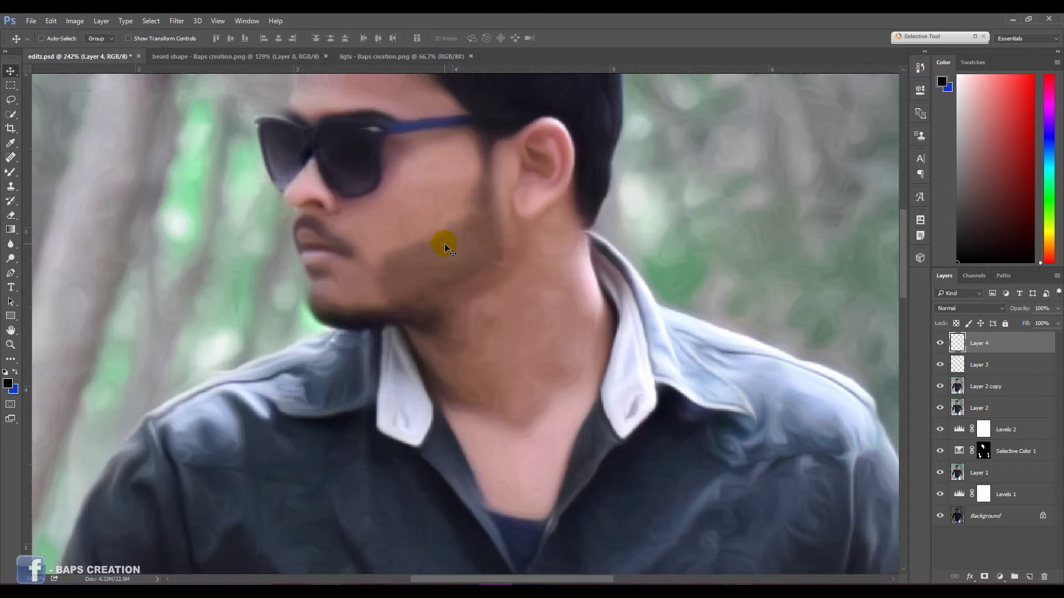
key(ctrl+0)
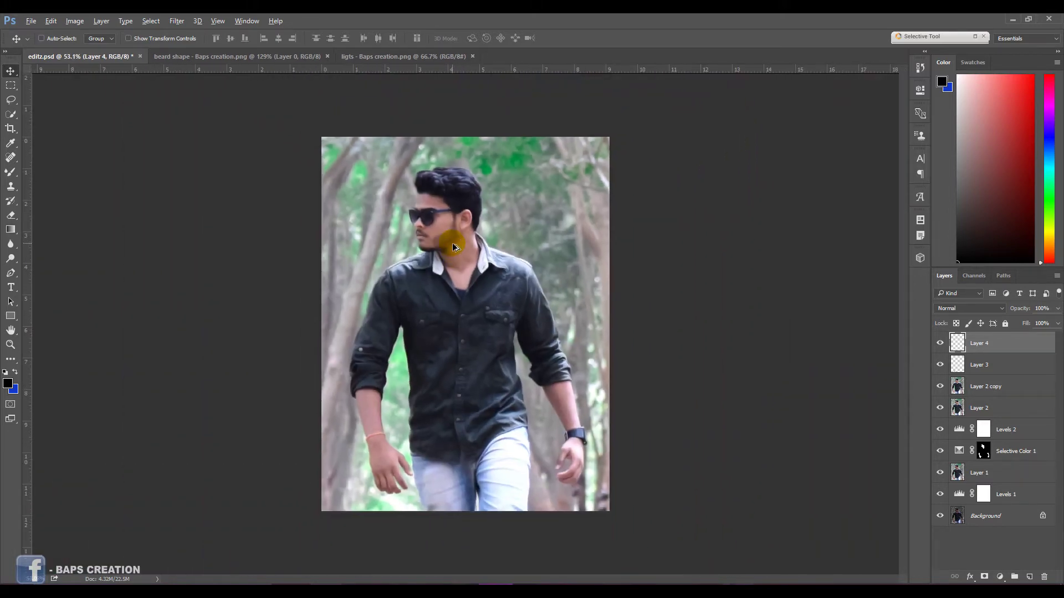
key(ctrl+0)
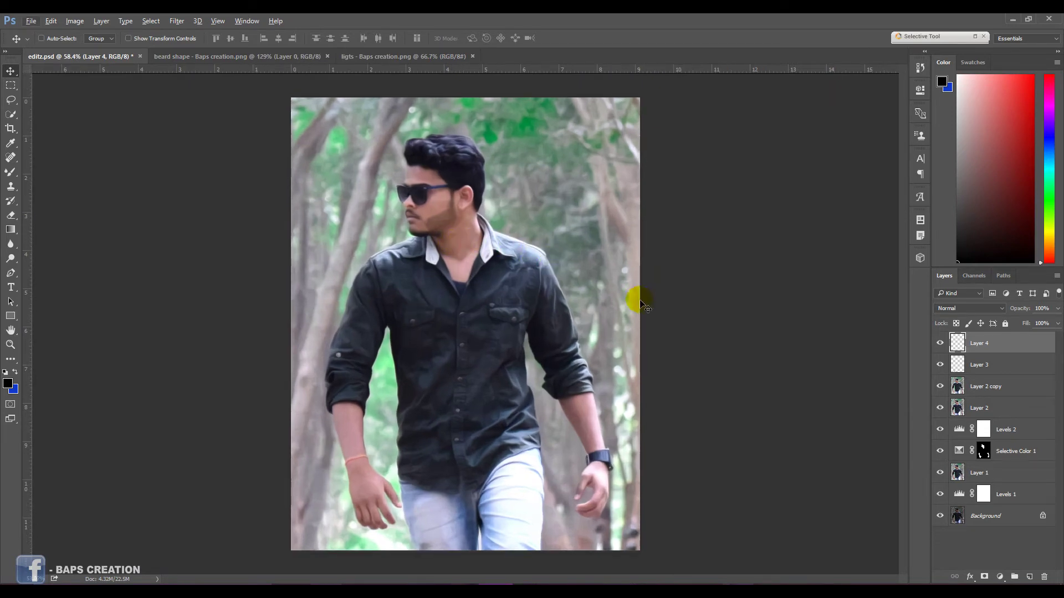
Step: Group Layer 4 through Levels 1 into Group 1, duplicate it, and merge the copy
shift+click(1030, 498)
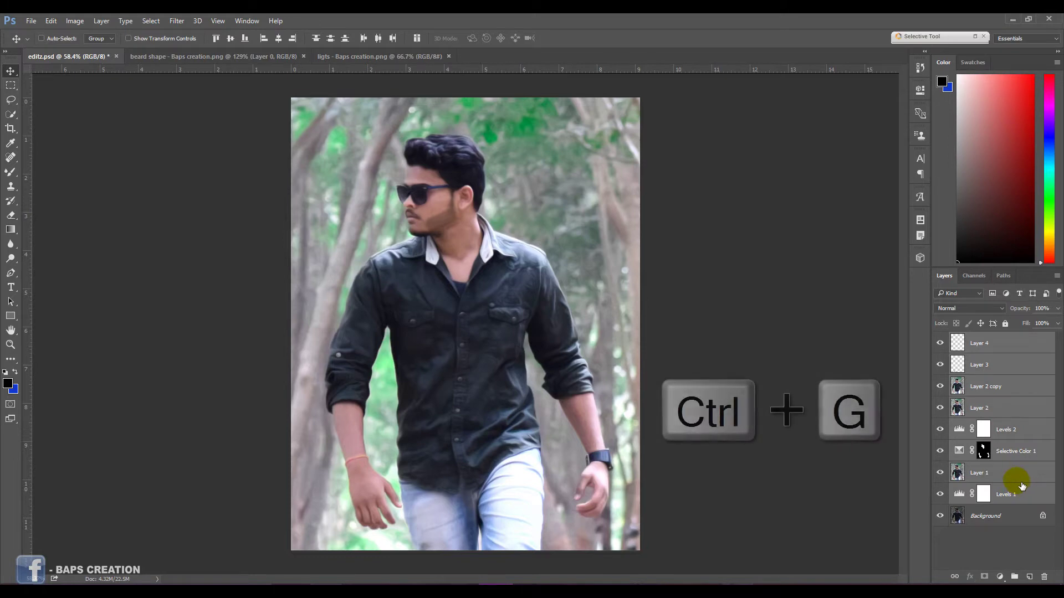
key(ctrl+g)
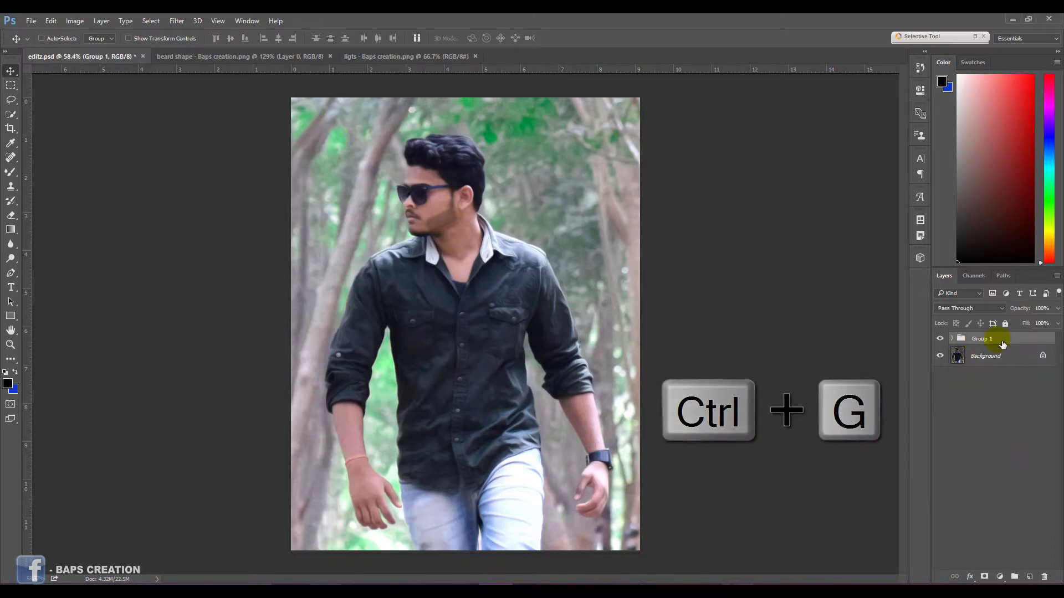
click(1012, 342)
key(ctrl+j)
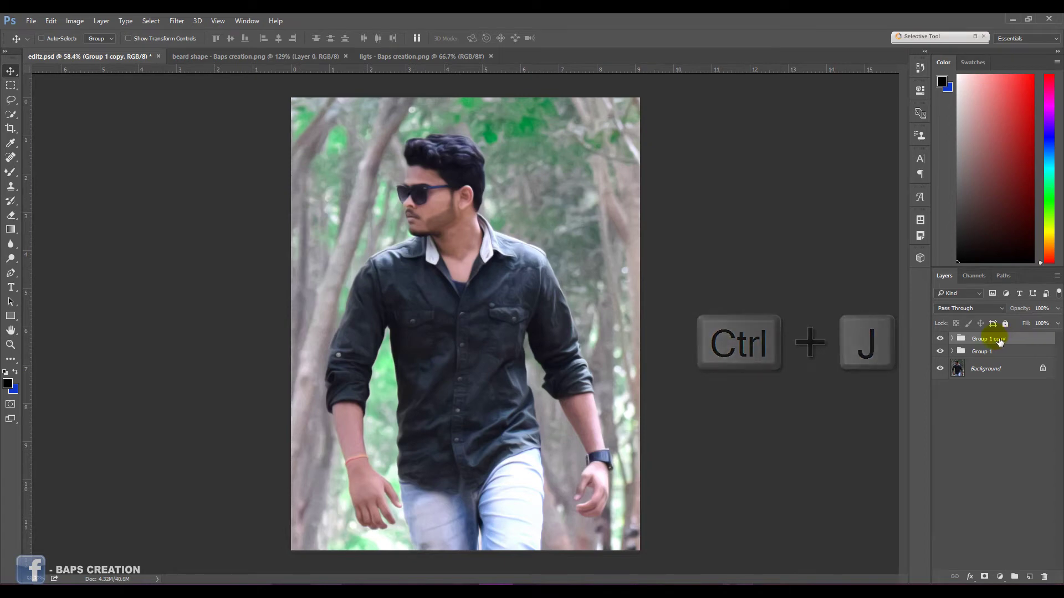
right_click(1009, 338)
click(931, 466)
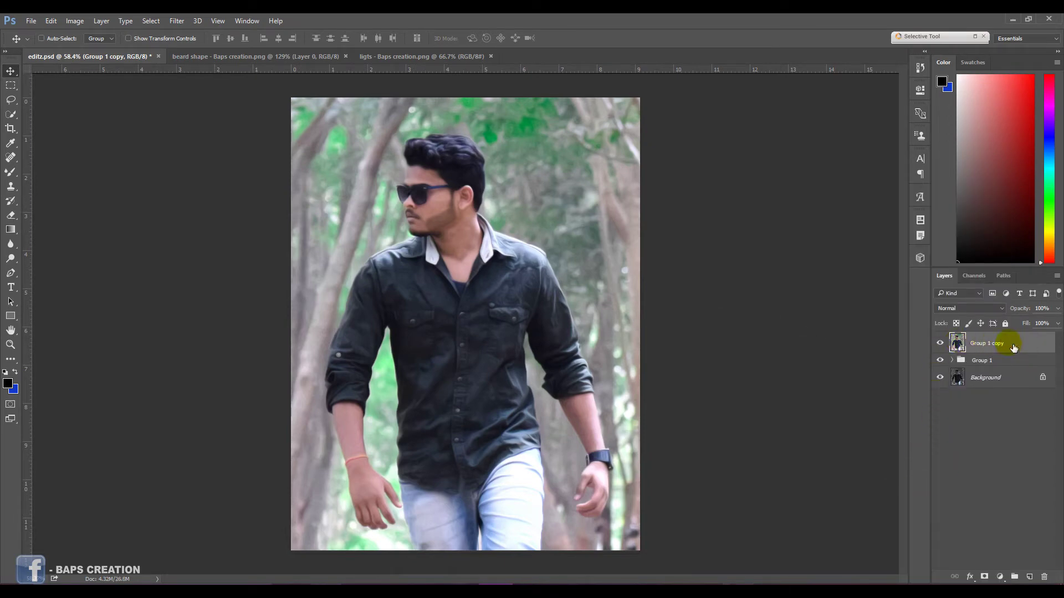
Step: Apply the Camera Raw Filter to the merged layer with Highlights -48 and Shadows +87
click(176, 21)
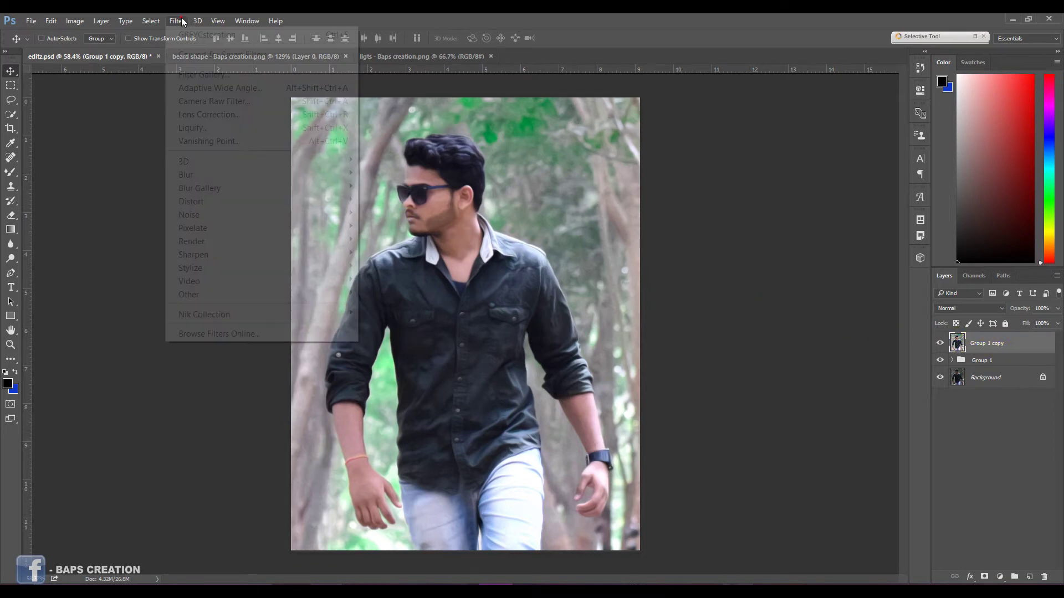
click(208, 97)
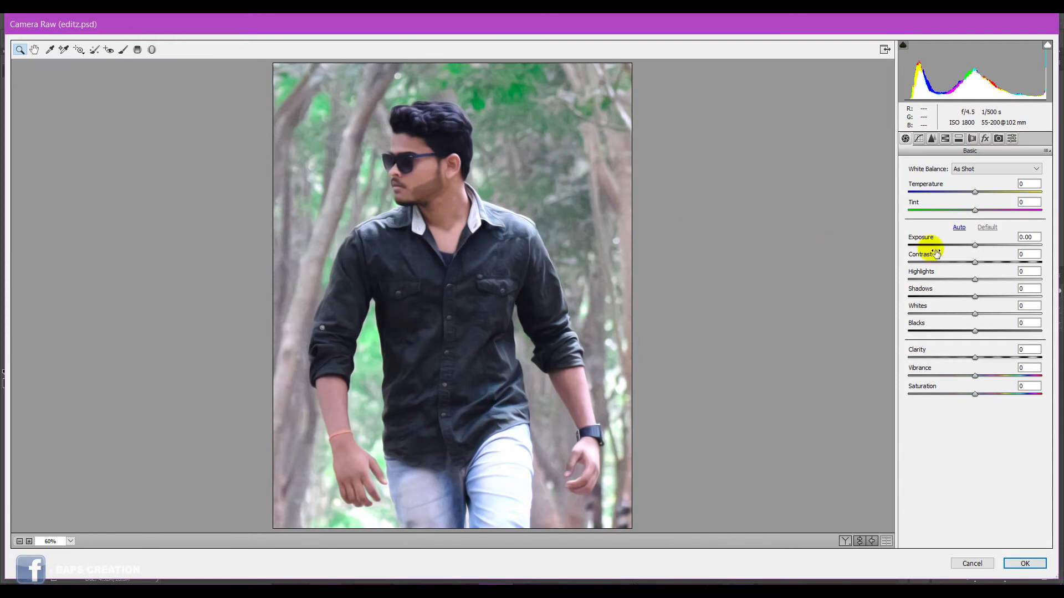
mouse_move(976, 280)
mouse_down()
mouse_move(942, 280)
mouse_move(1032, 296)
mouse_up()
click(976, 296)
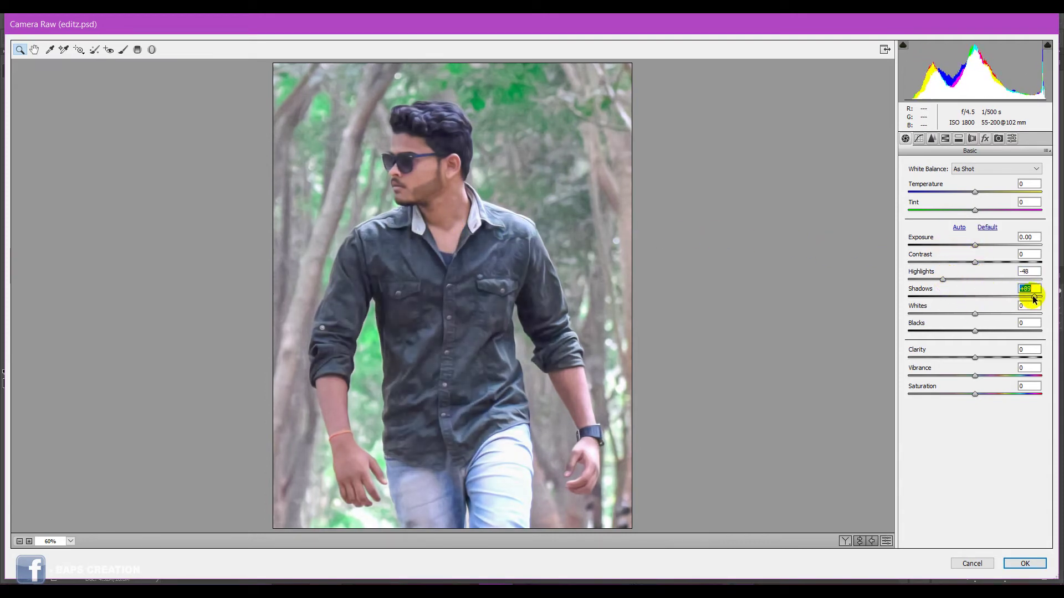
mouse_move(975, 314)
mouse_down()
mouse_move(998, 331)
mouse_move(975, 357)
mouse_move(992, 358)
mouse_move(990, 376)
mouse_move(1005, 377)
mouse_up()
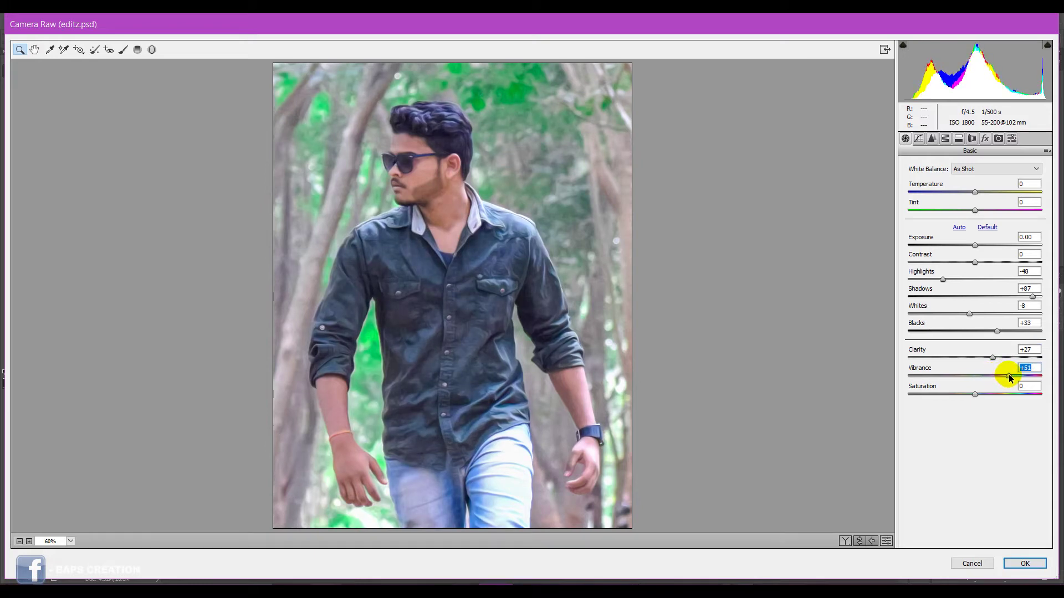
Step: In HSL, shift Greens hue fully toward yellow, raise Greens and Aquas saturation, and apply
click(945, 139)
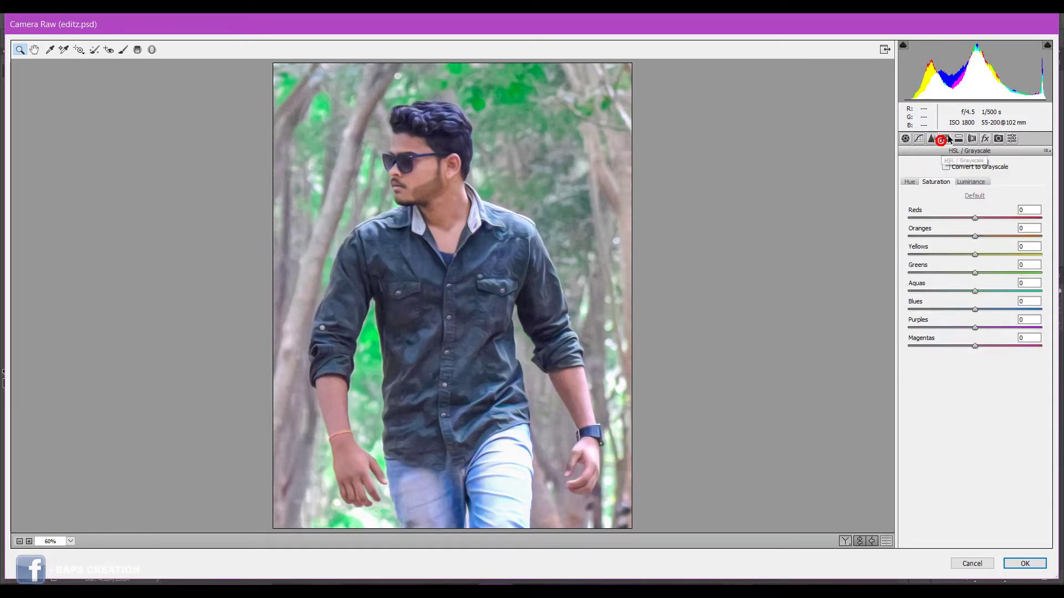
click(913, 182)
click(975, 273)
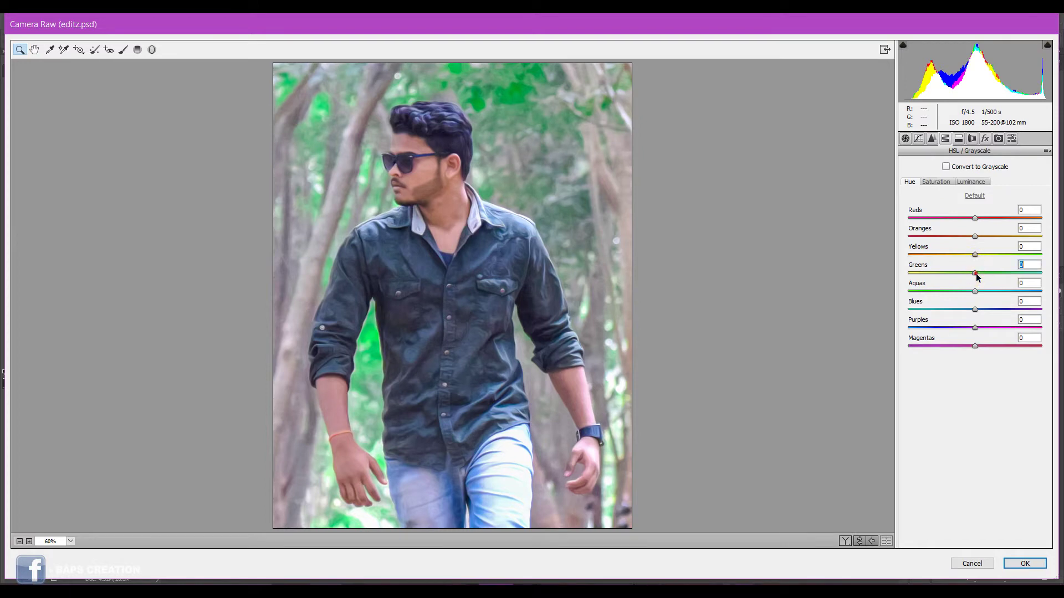
mouse_move(975, 273)
mouse_down()
mouse_move(911, 284)
mouse_move(942, 288)
mouse_move(933, 295)
mouse_up()
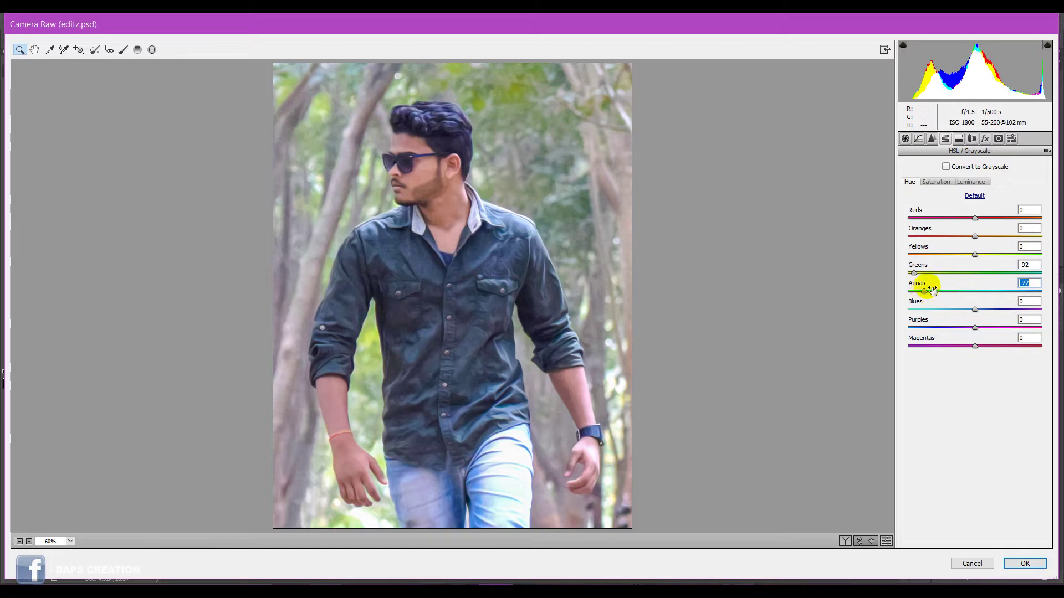
click(943, 182)
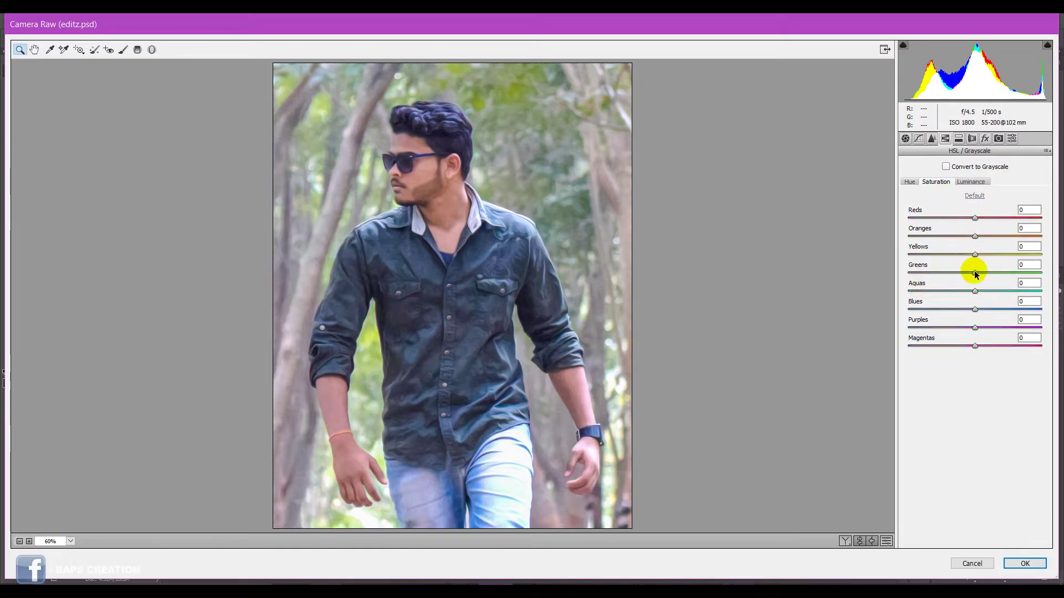
drag(975, 274, 996, 291)
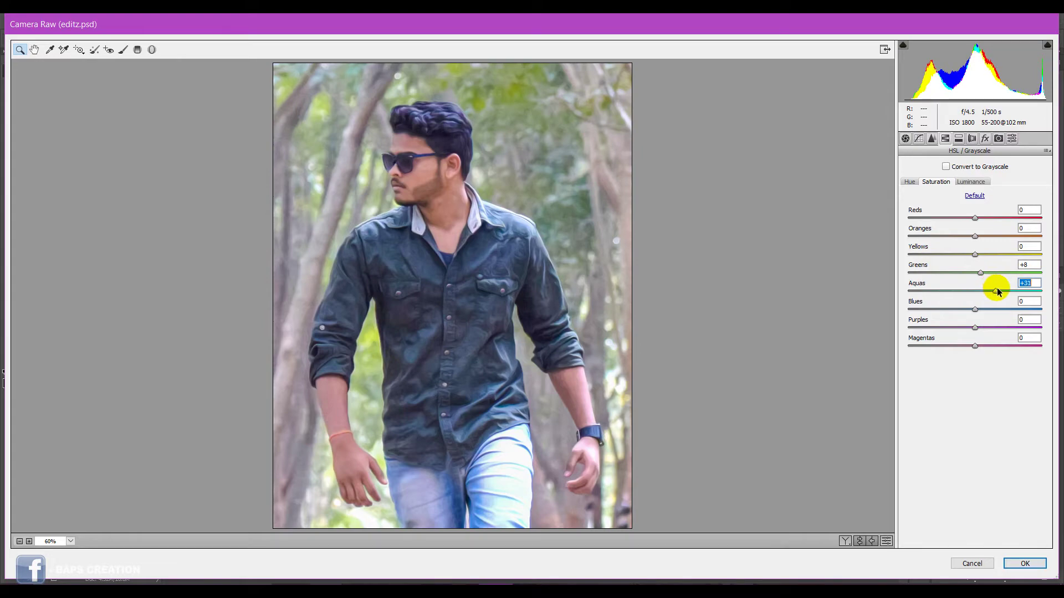
click(1017, 563)
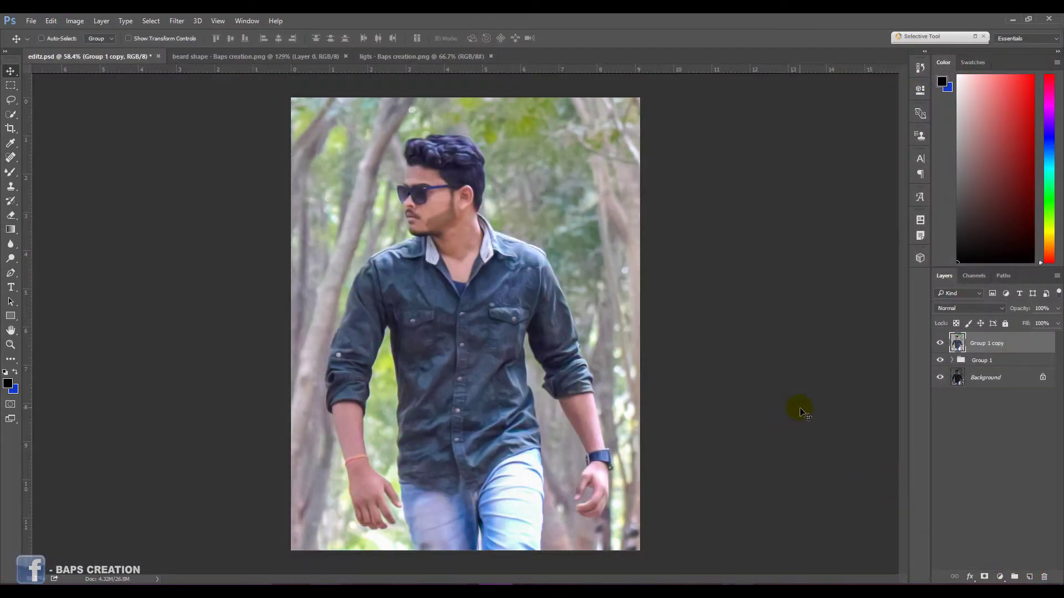
Step: Compare Group 1 copy on and off, duplicate it, and launch Color Efex Pro 4 on the copy
click(941, 344)
click(940, 344)
key(ctrl+j)
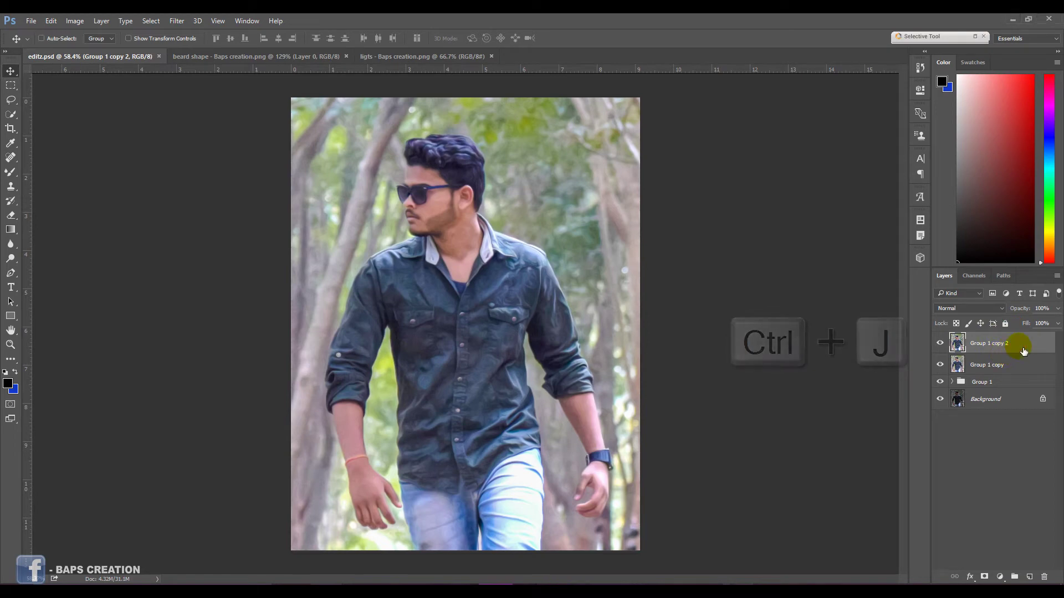
click(176, 21)
mouse_move(250, 314)
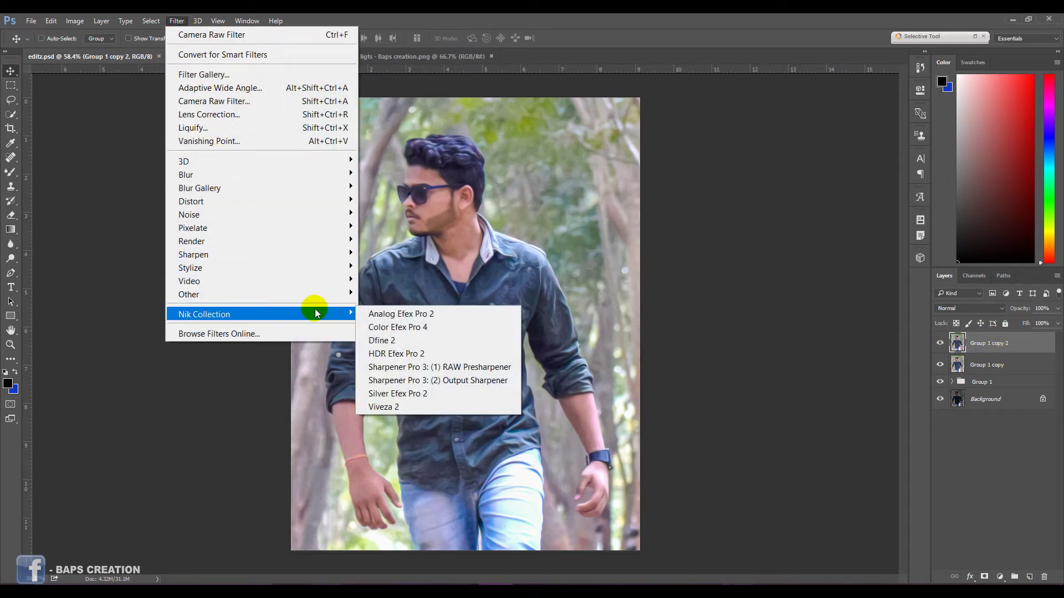
click(425, 326)
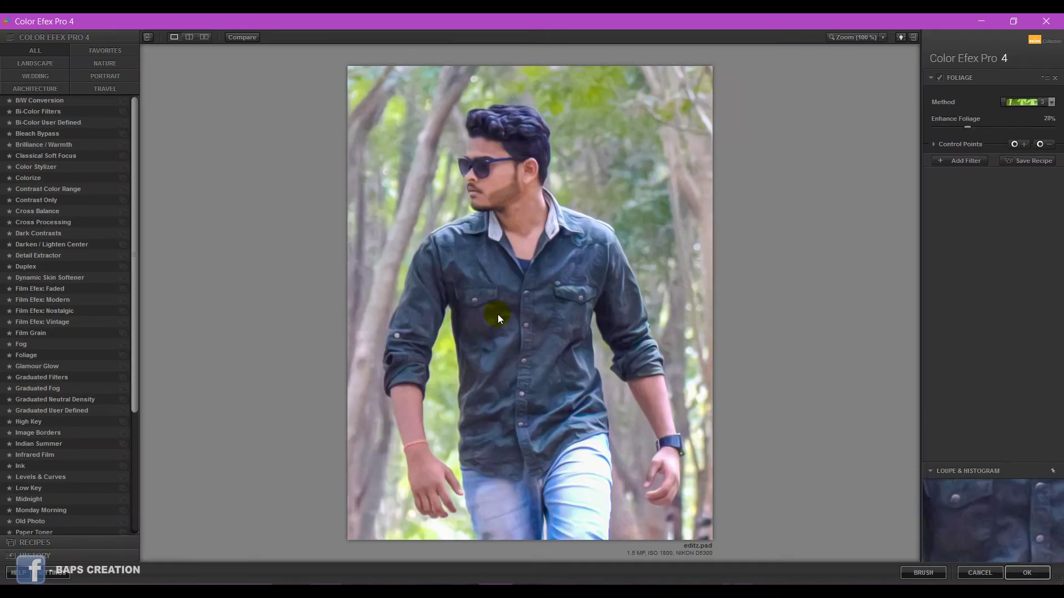
Step: Apply Contrast Color Range with reduced colour contrast, then stack Foliage using method 2
click(72, 189)
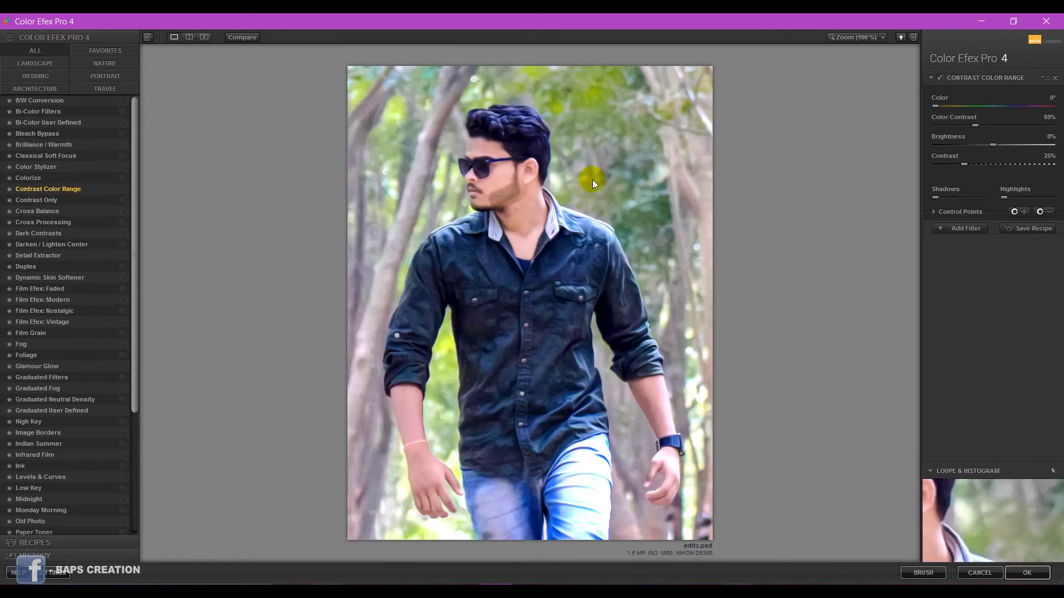
drag(974, 125, 939, 126)
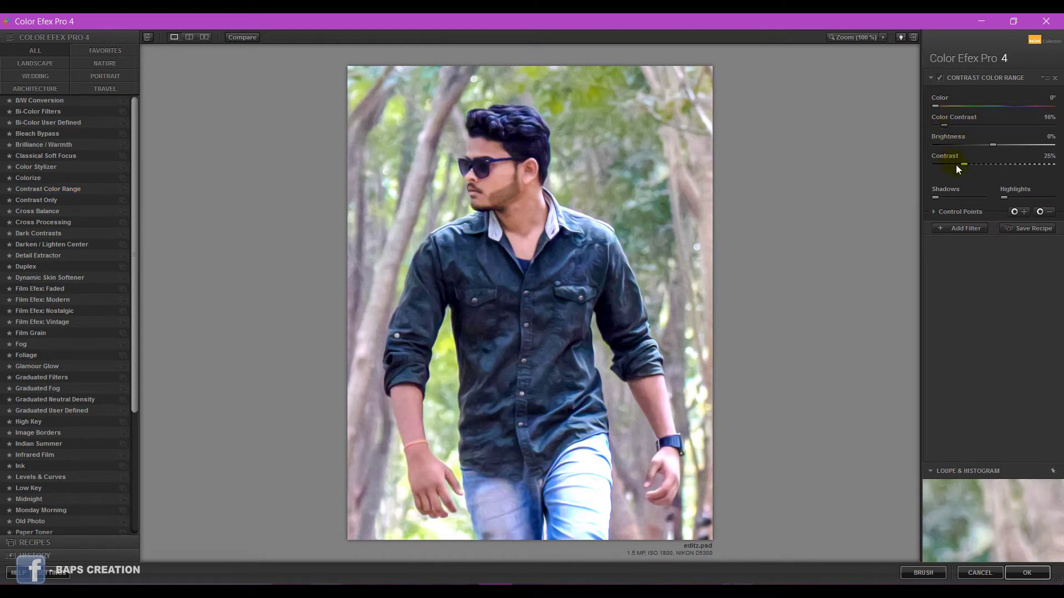
click(960, 229)
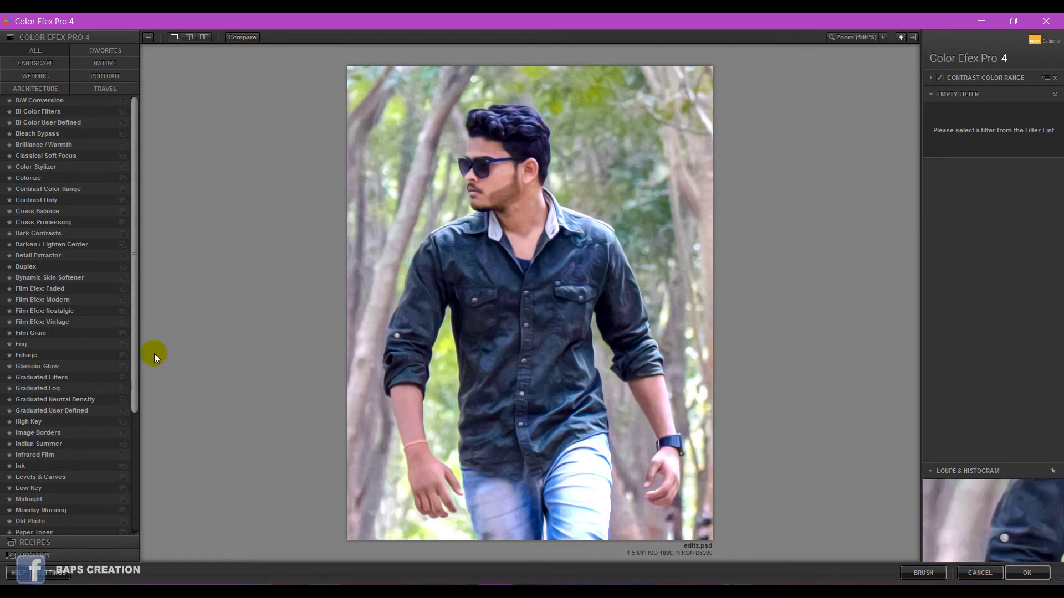
click(39, 356)
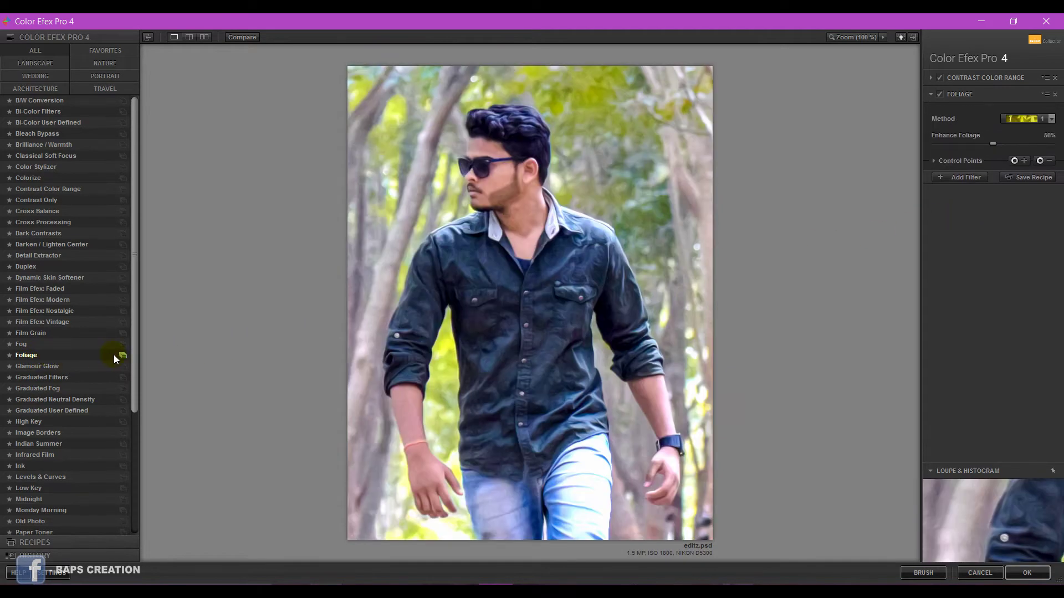
click(1042, 122)
click(1036, 145)
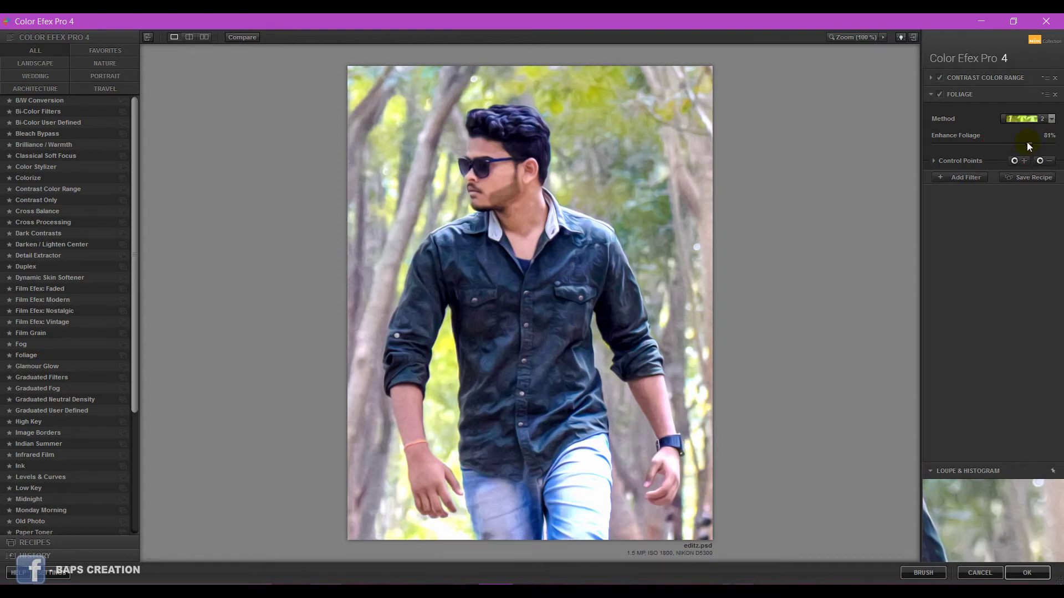
Step: Stack an Indian Summer filter set to its orange method 2
click(979, 177)
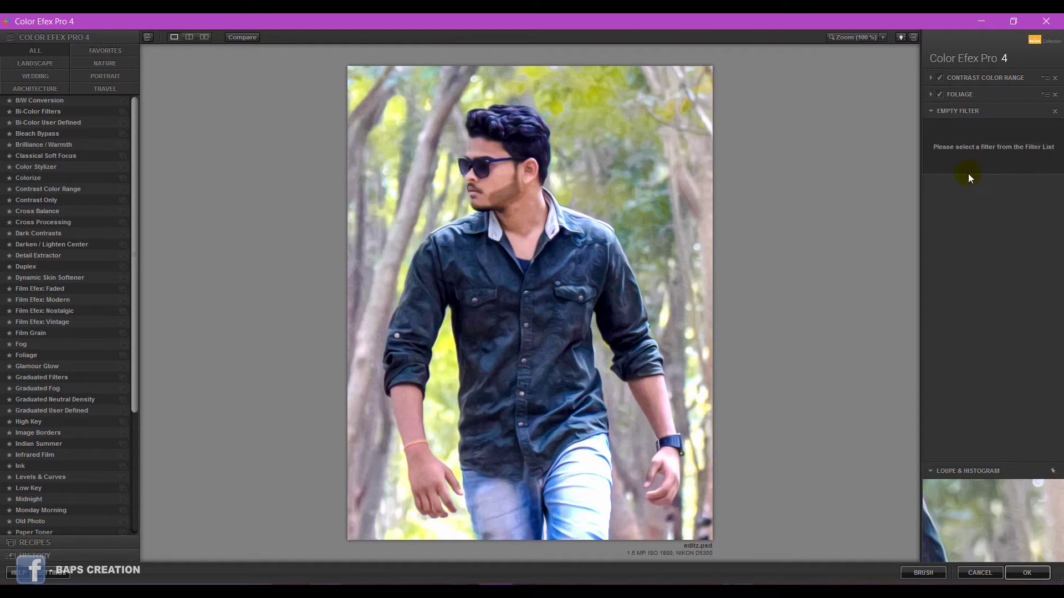
click(33, 444)
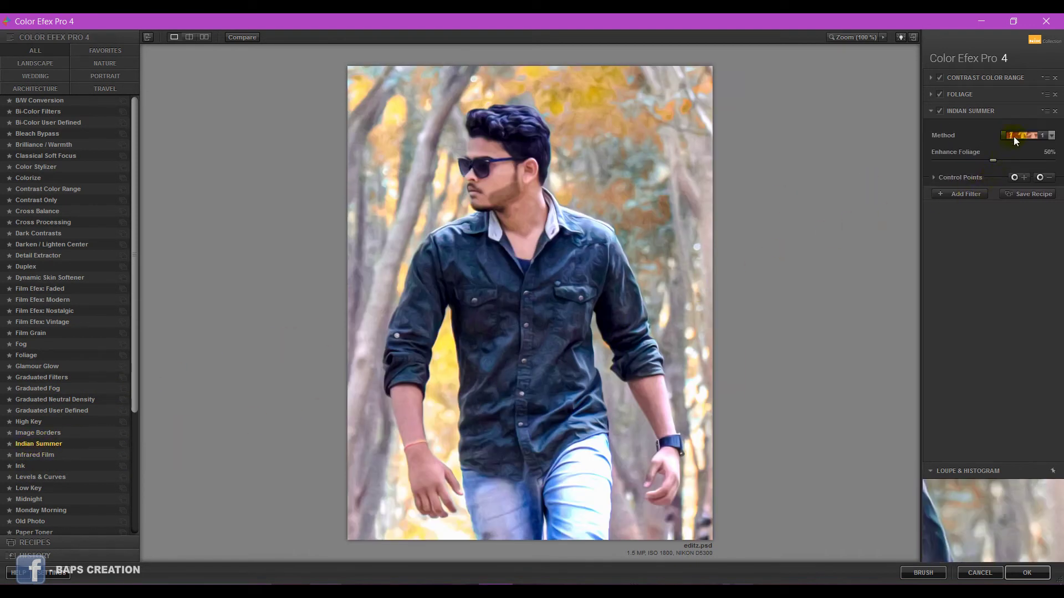
click(1014, 138)
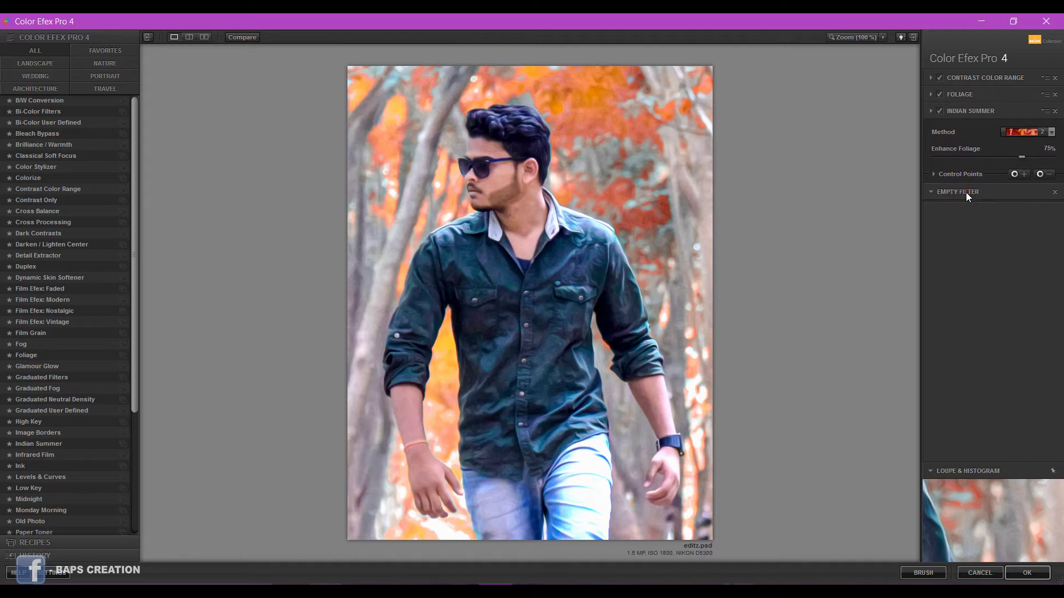
click(966, 193)
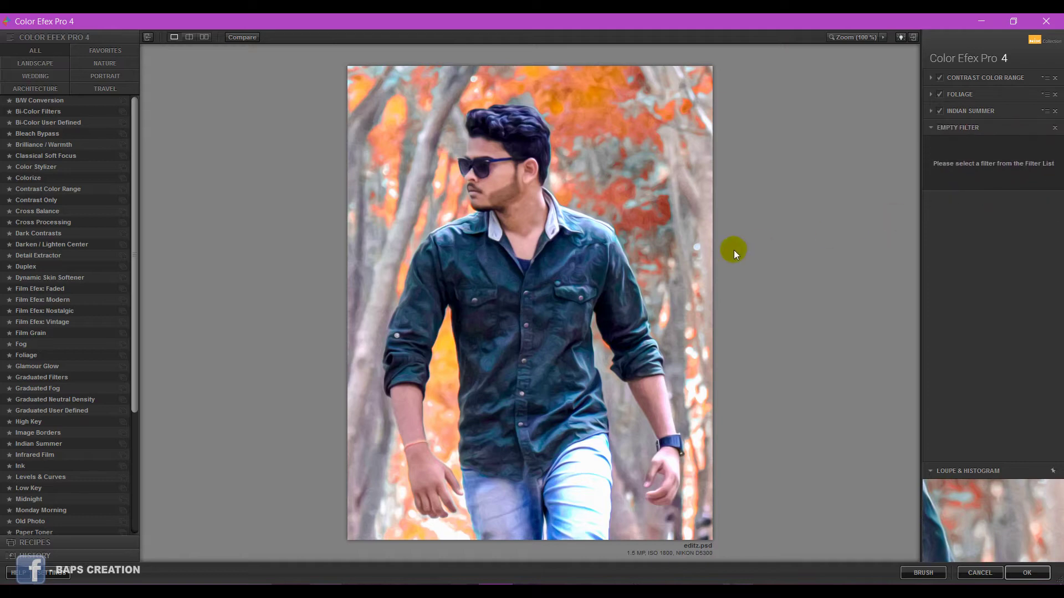
Step: Add a Dark Contrasts filter with lowered brightness and saturation around -5%
click(22, 234)
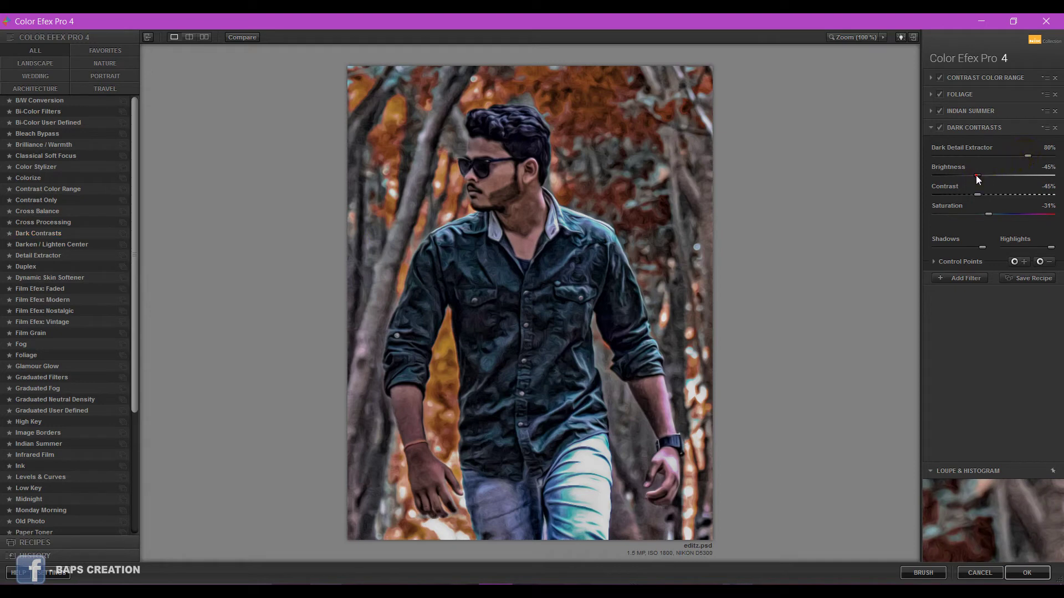
drag(966, 175, 991, 175)
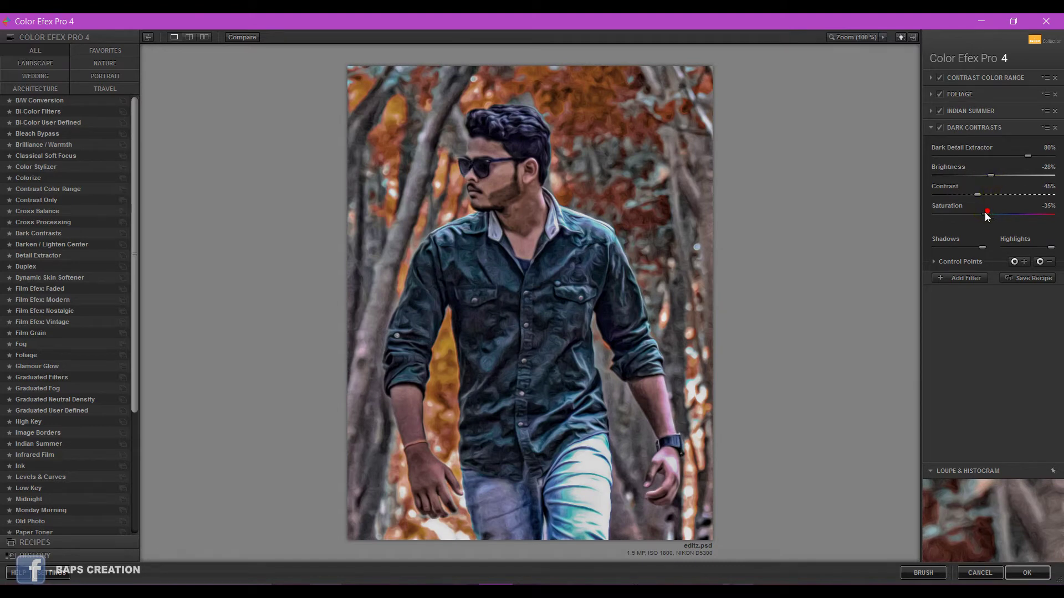
drag(994, 209, 1004, 210)
Step: Place Dark Contrasts control points near the ear, forehead, face and shirt collar
click(1040, 262)
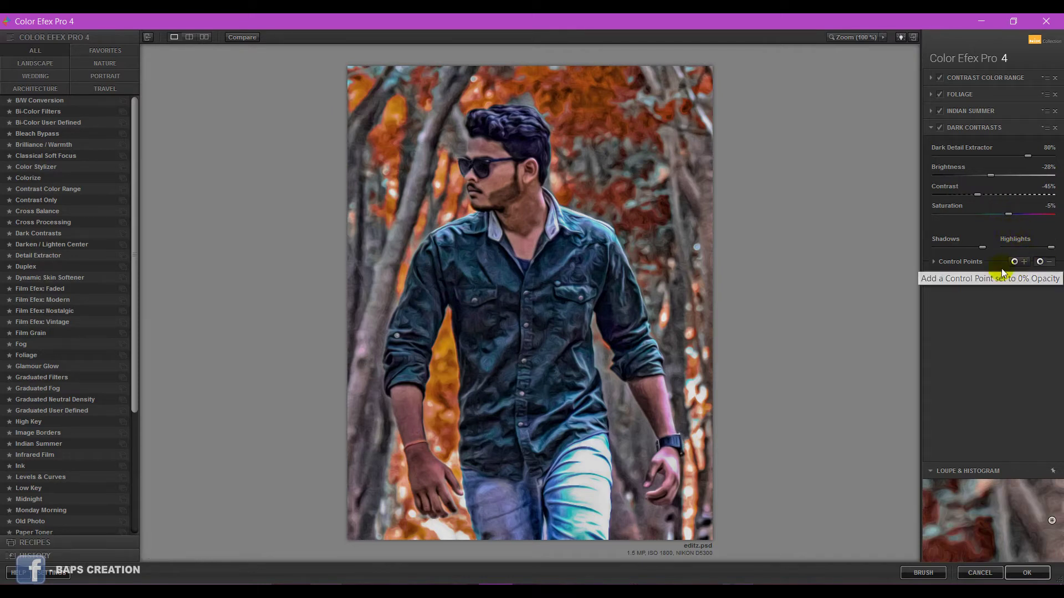
click(502, 179)
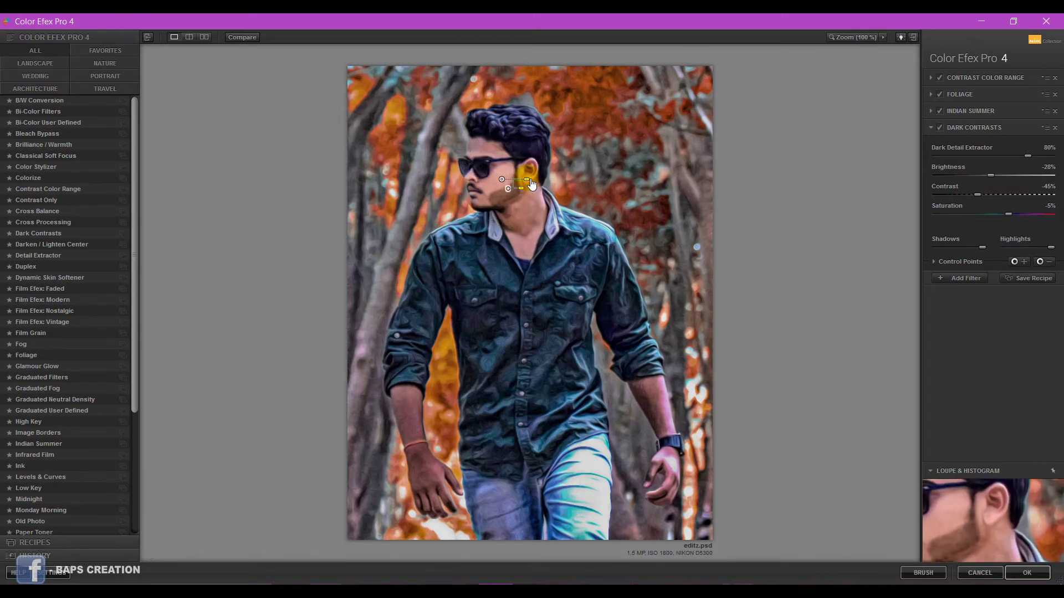
click(1040, 262)
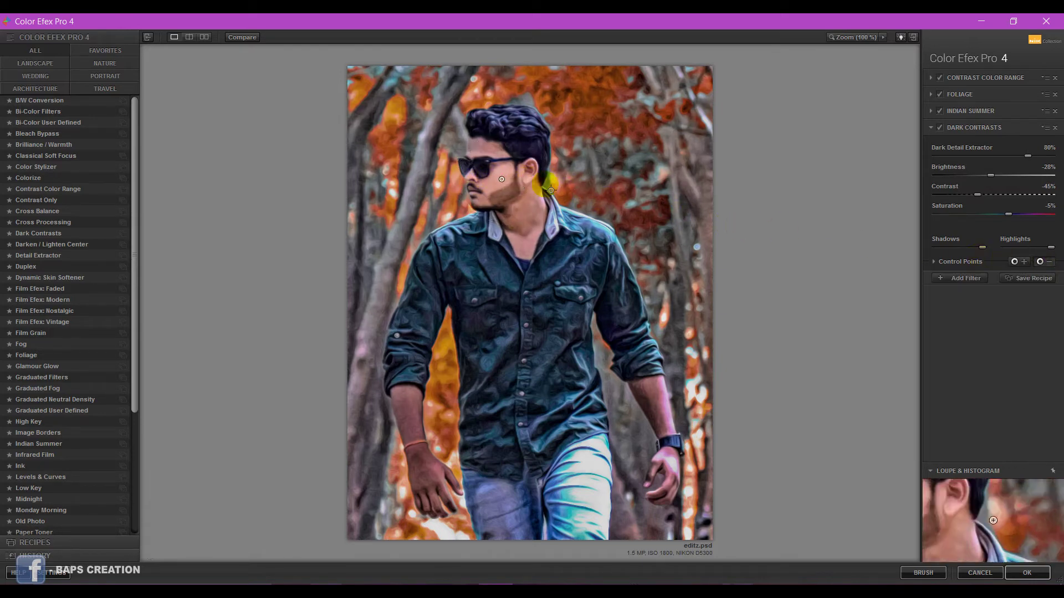
click(477, 146)
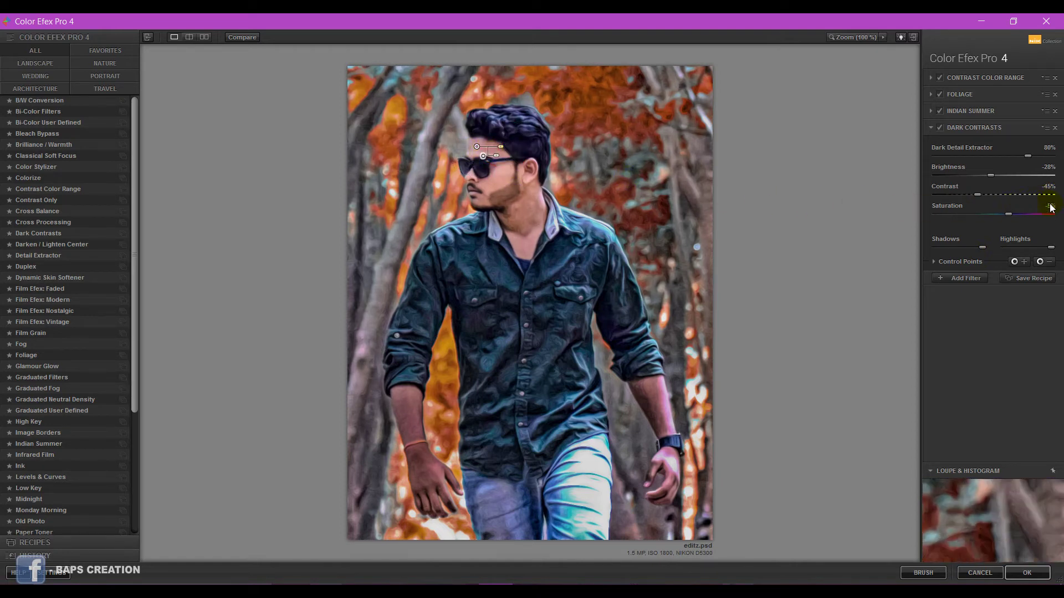
click(1042, 263)
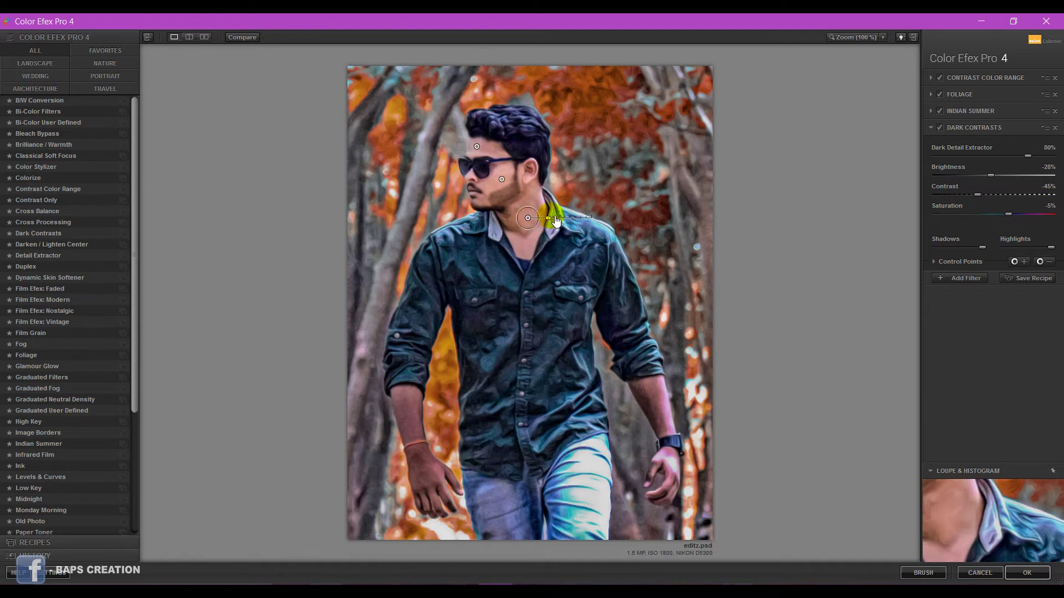
click(528, 219)
drag(527, 219, 520, 218)
click(1040, 260)
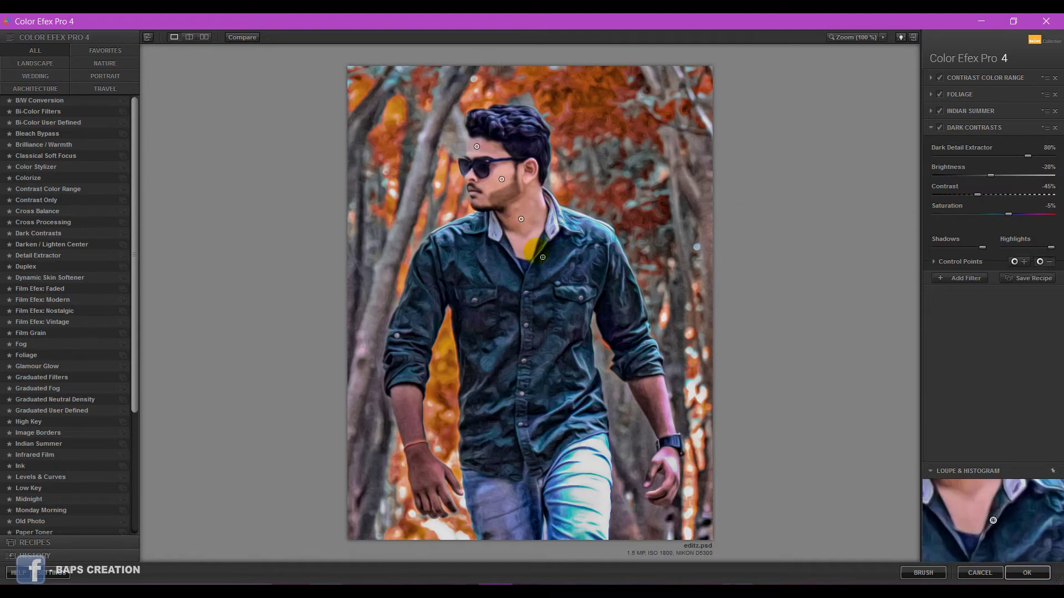
click(523, 249)
Step: Place control points, including a negative one, on the right forearm and hand
click(1014, 261)
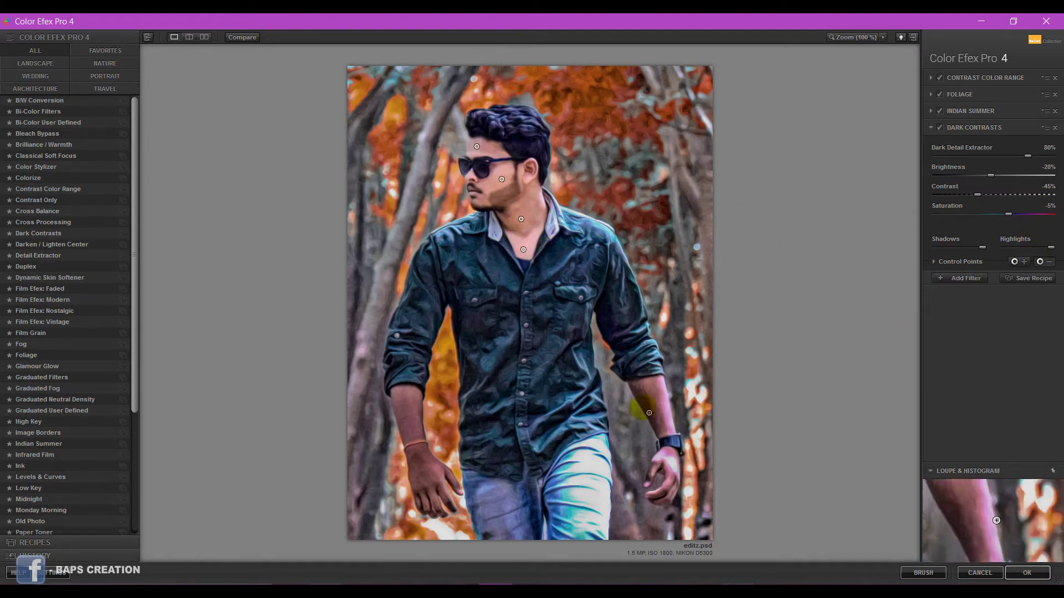
mouse_move(648, 413)
mouse_down()
mouse_move(654, 393)
mouse_move(661, 416)
mouse_up()
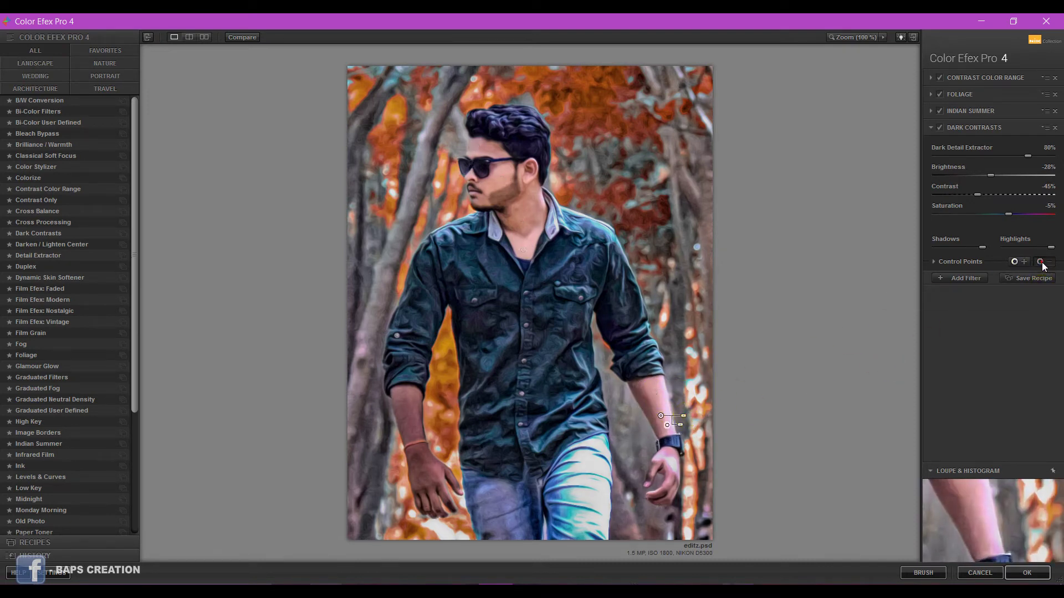
click(644, 398)
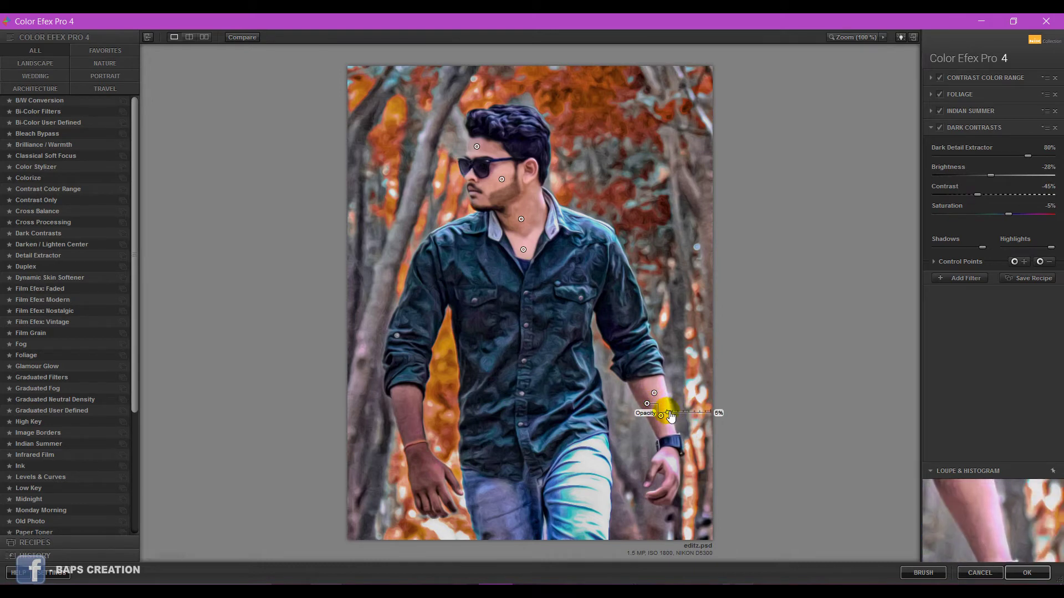
click(1040, 262)
click(637, 387)
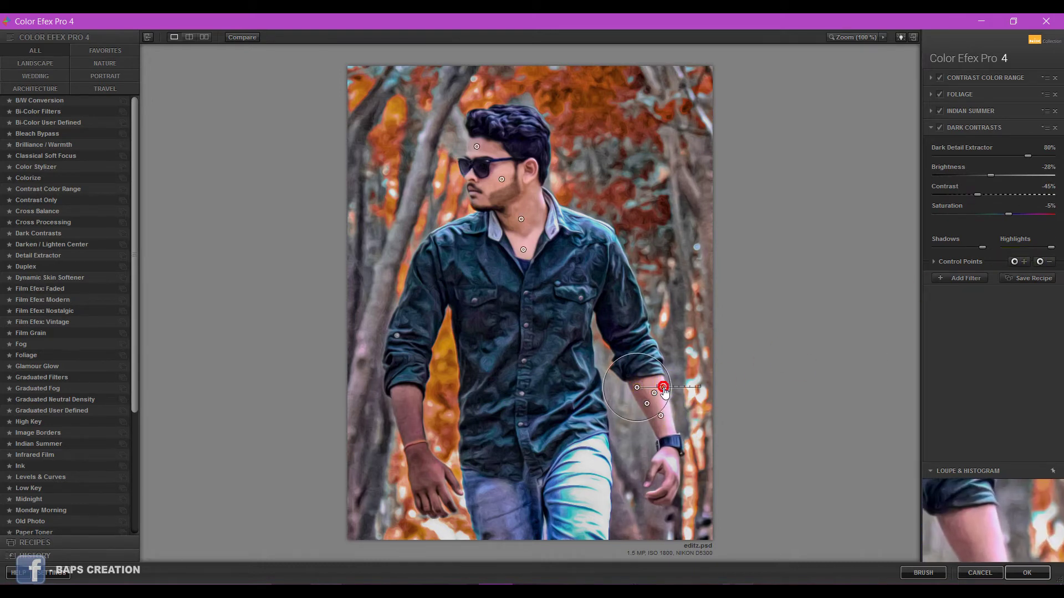
click(1040, 261)
click(676, 484)
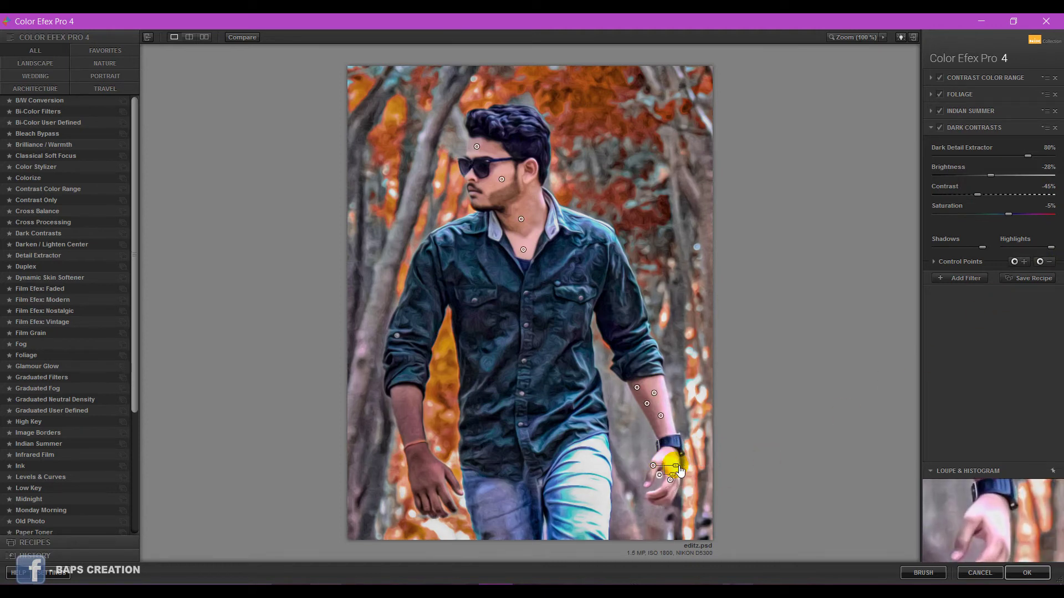
Step: Place control points on the left forearm, left hand, neck and cheek
click(1040, 261)
click(411, 403)
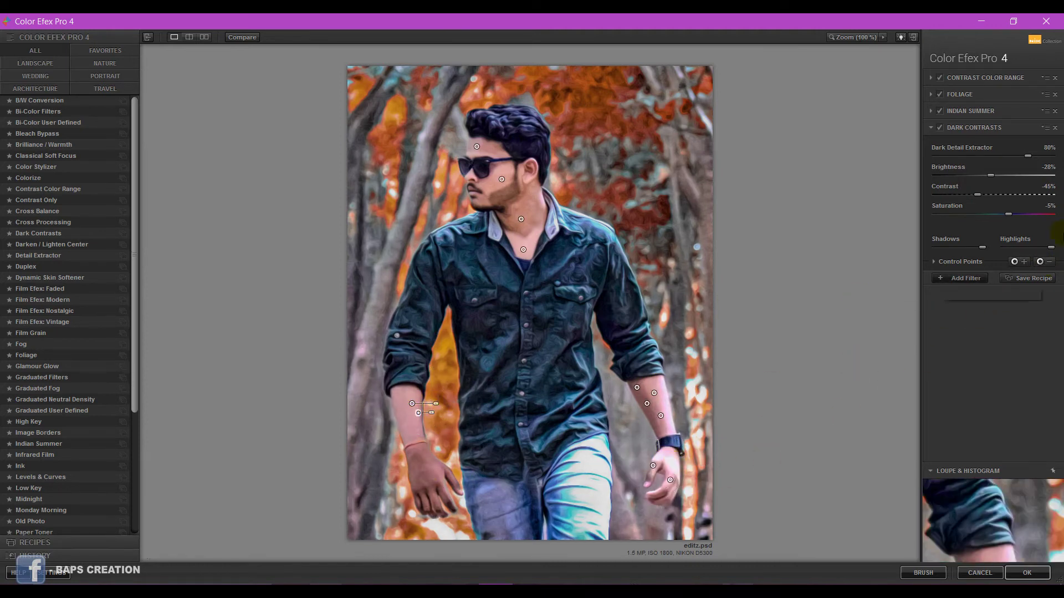
click(1040, 261)
click(415, 433)
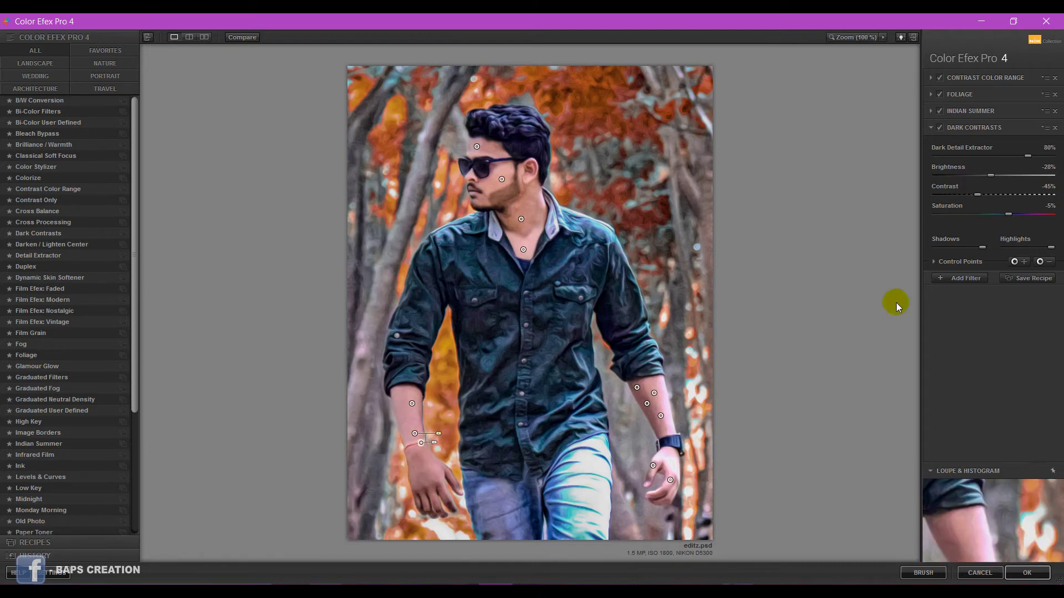
click(1040, 262)
click(426, 473)
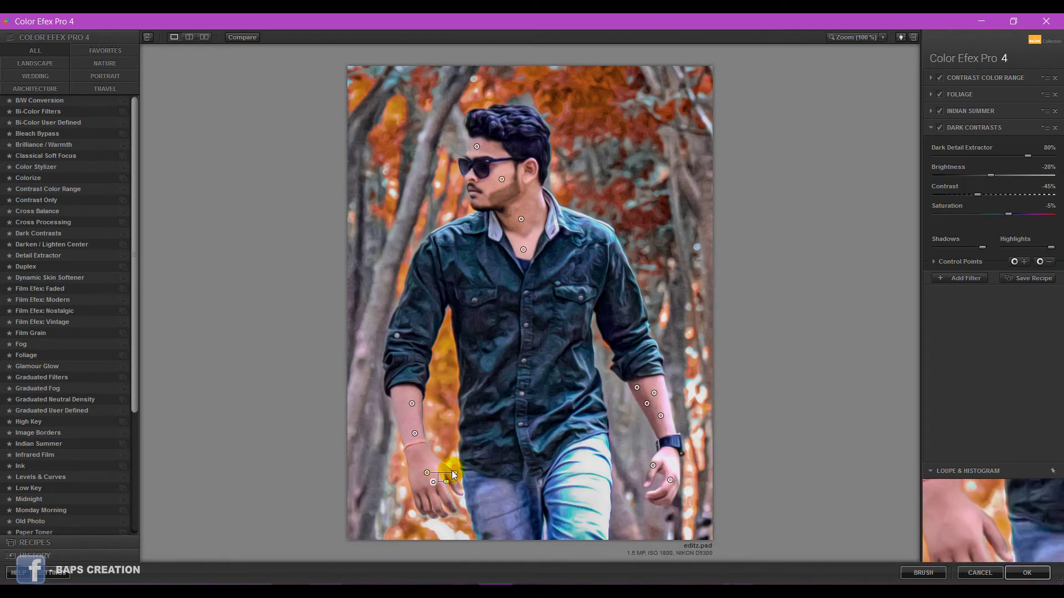
click(1040, 262)
click(449, 505)
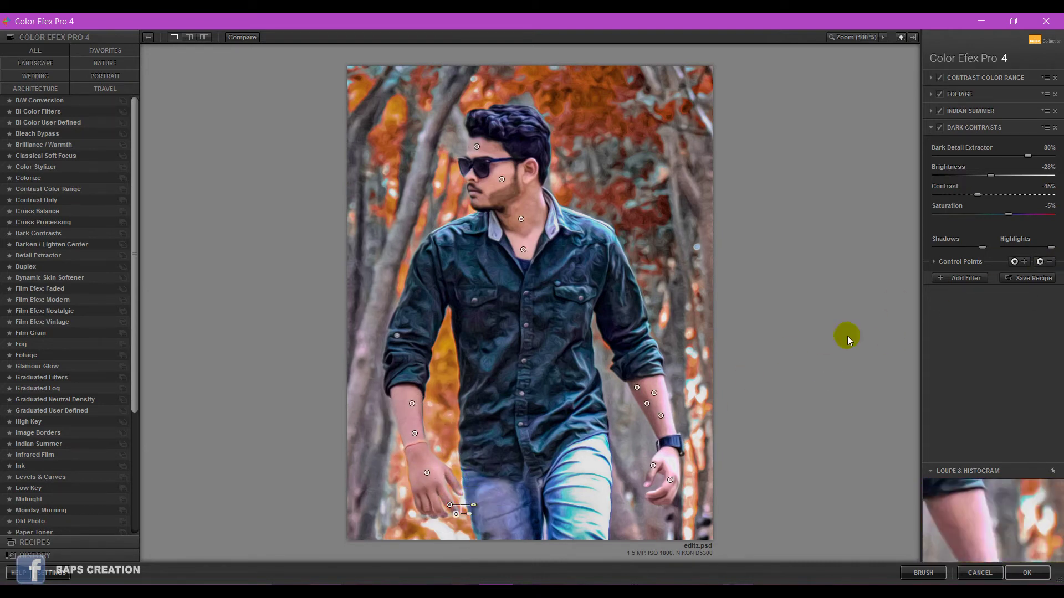
click(1040, 261)
click(536, 196)
click(492, 183)
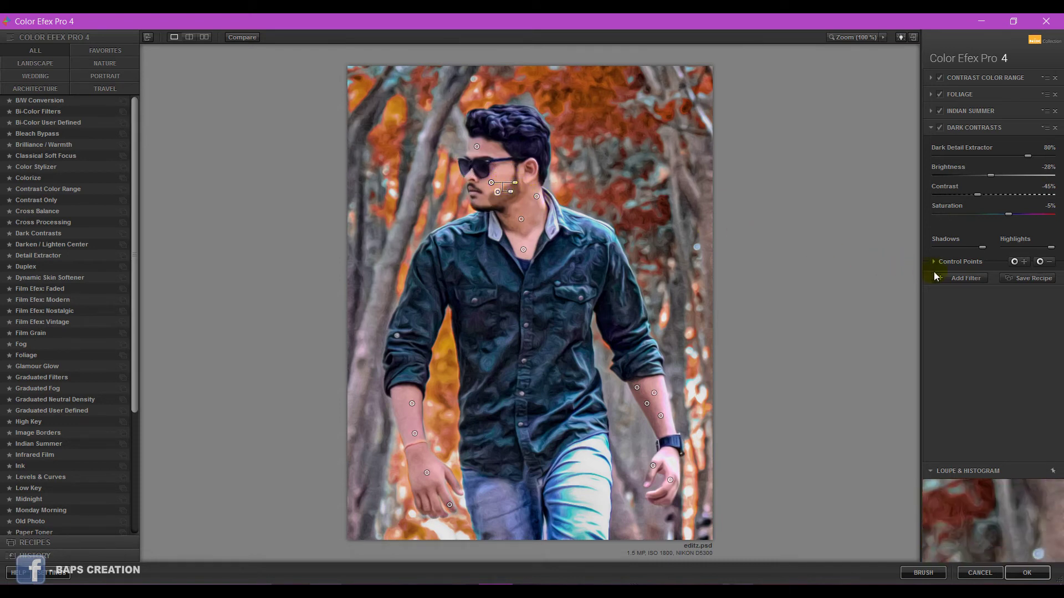
Step: Add a Detail Extractor filter with Contrast raised to 44%
click(953, 276)
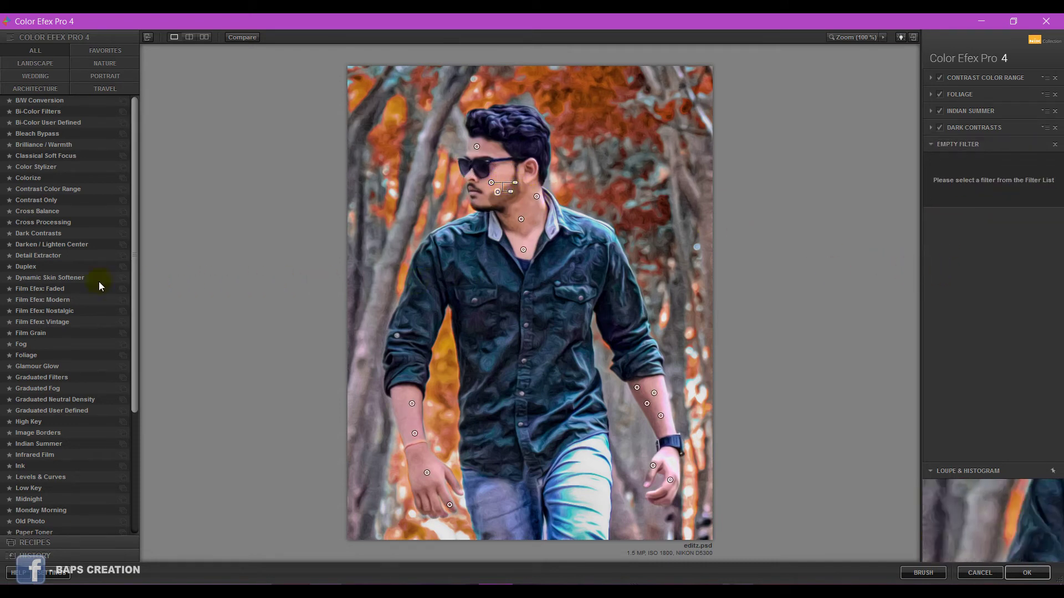
click(38, 255)
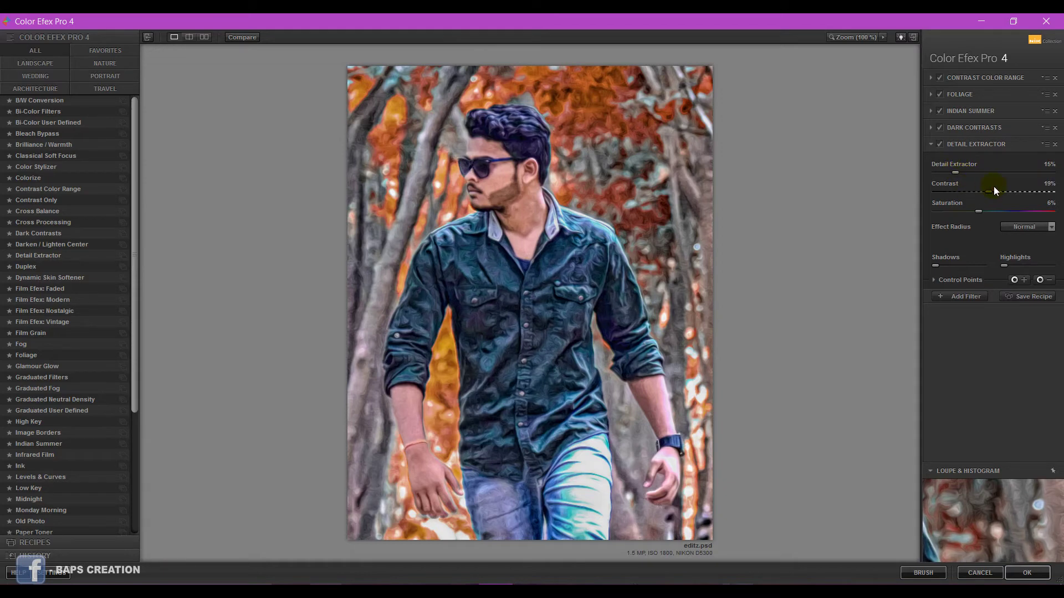
drag(1008, 184, 1008, 188)
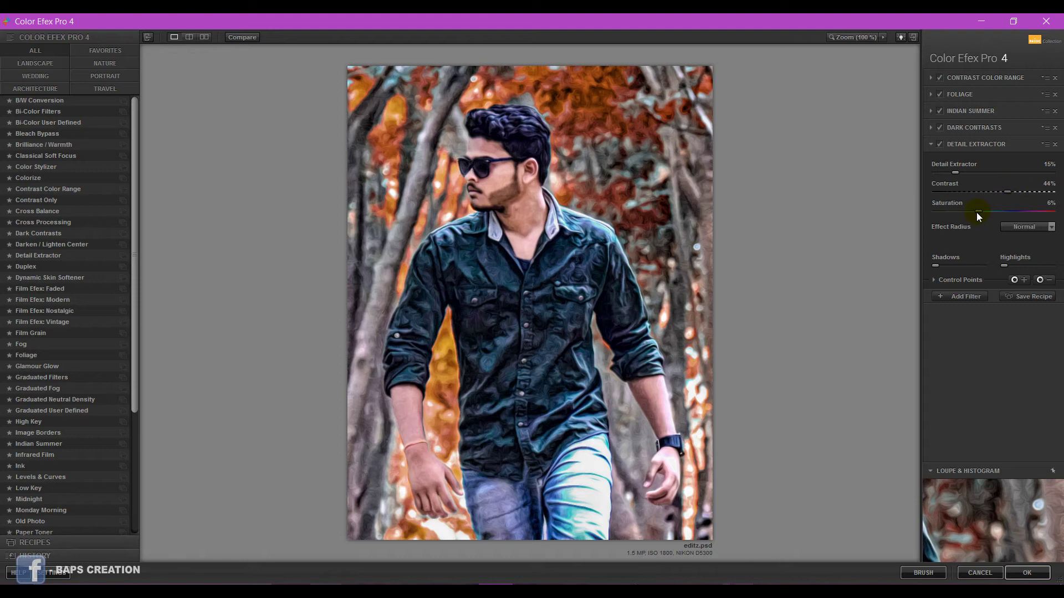
Step: Place Detail Extractor control points on the sunglasses, cheek, face, shoulder and collar
click(1036, 279)
click(483, 150)
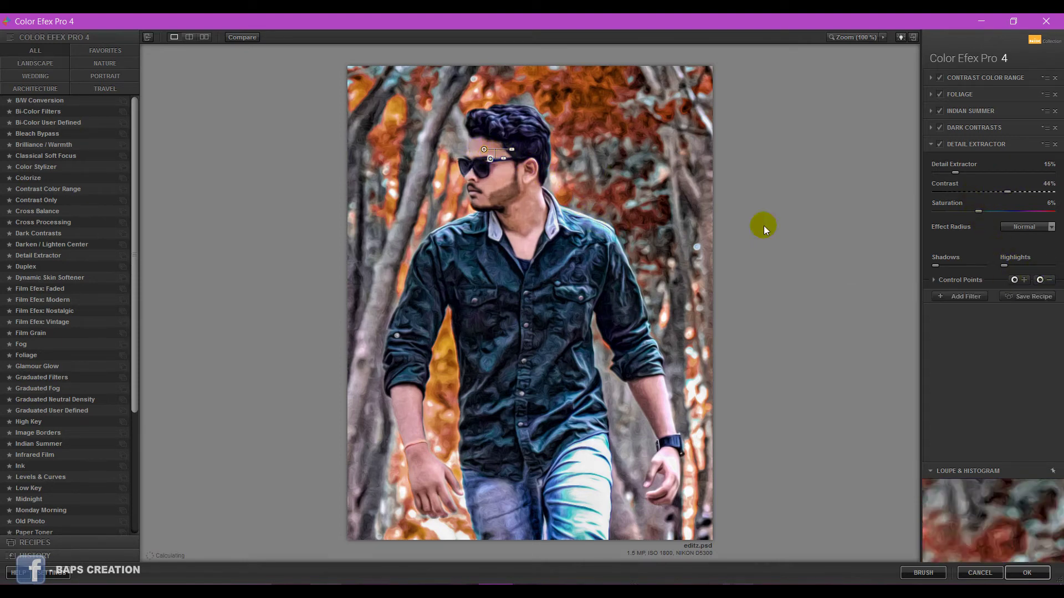
click(1040, 279)
click(501, 181)
click(1046, 277)
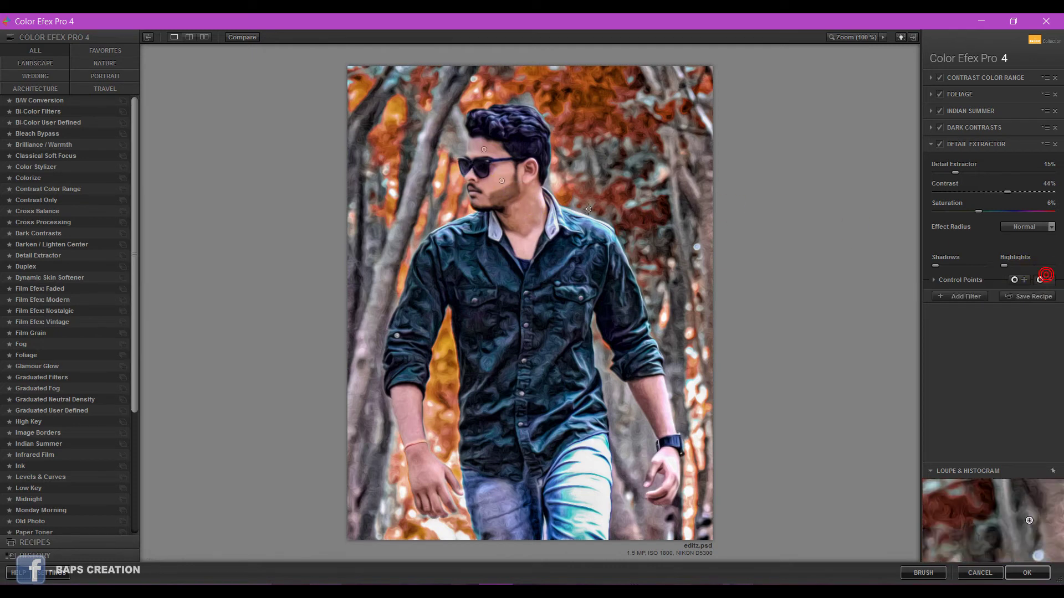
click(482, 185)
click(1040, 278)
click(527, 210)
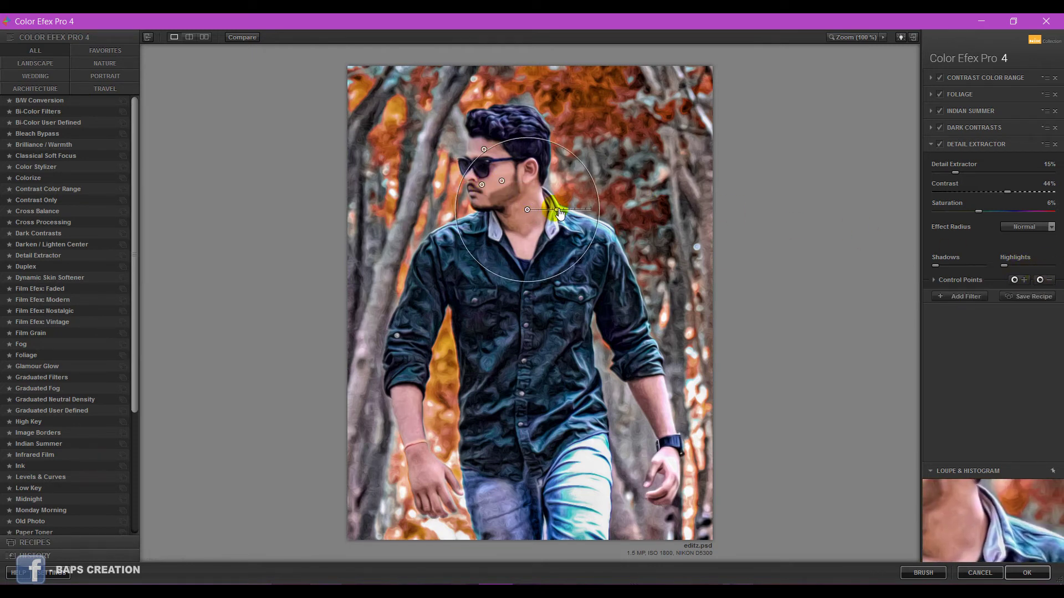
click(1040, 279)
click(514, 229)
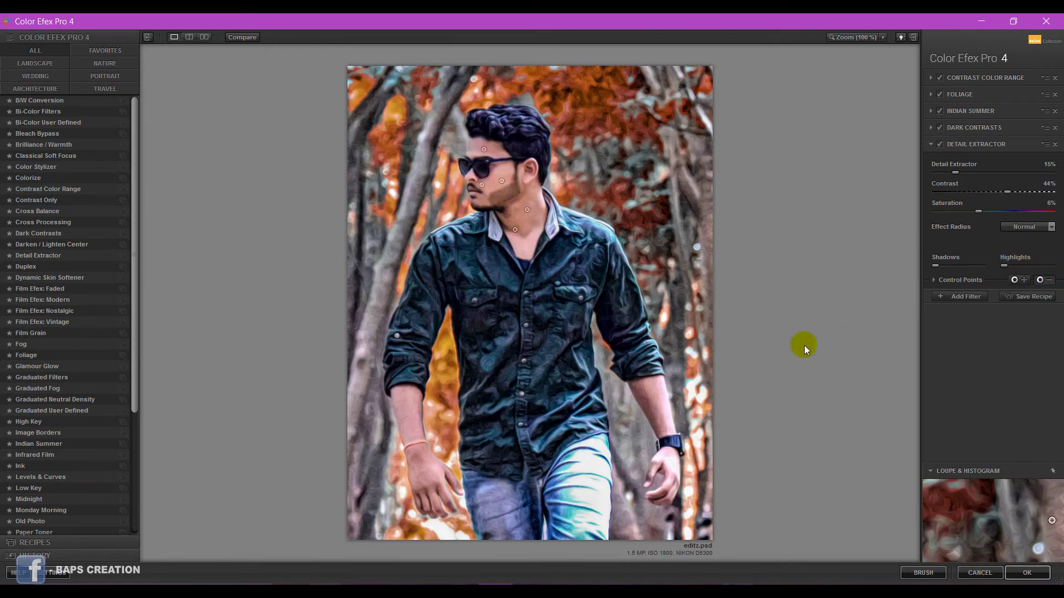
Step: Add negative control points on arms and hands, plus shirt and left-arm points, and shrink the forehead point
click(647, 397)
click(1041, 281)
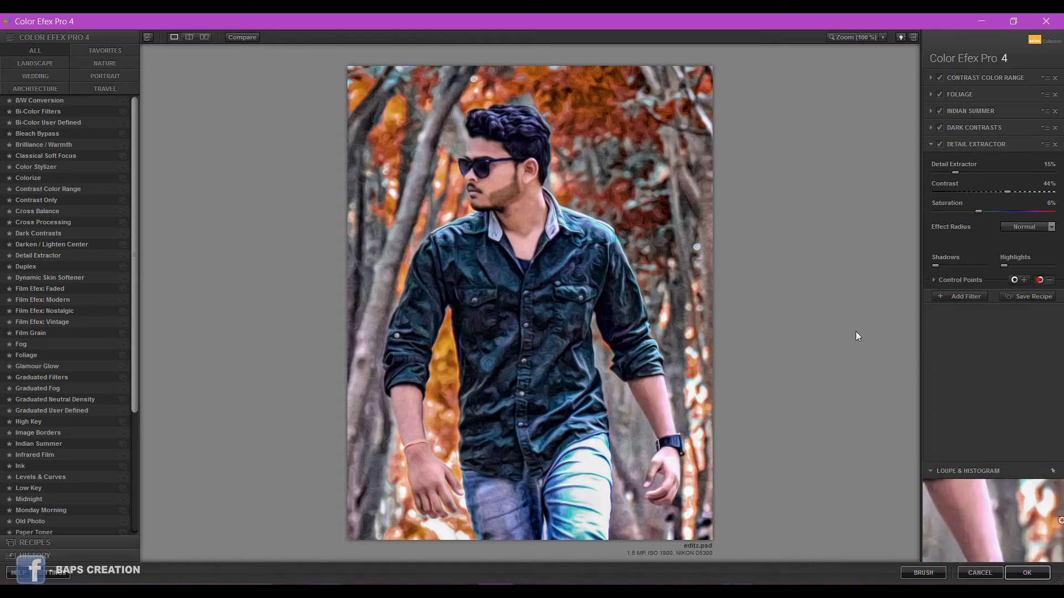
click(674, 461)
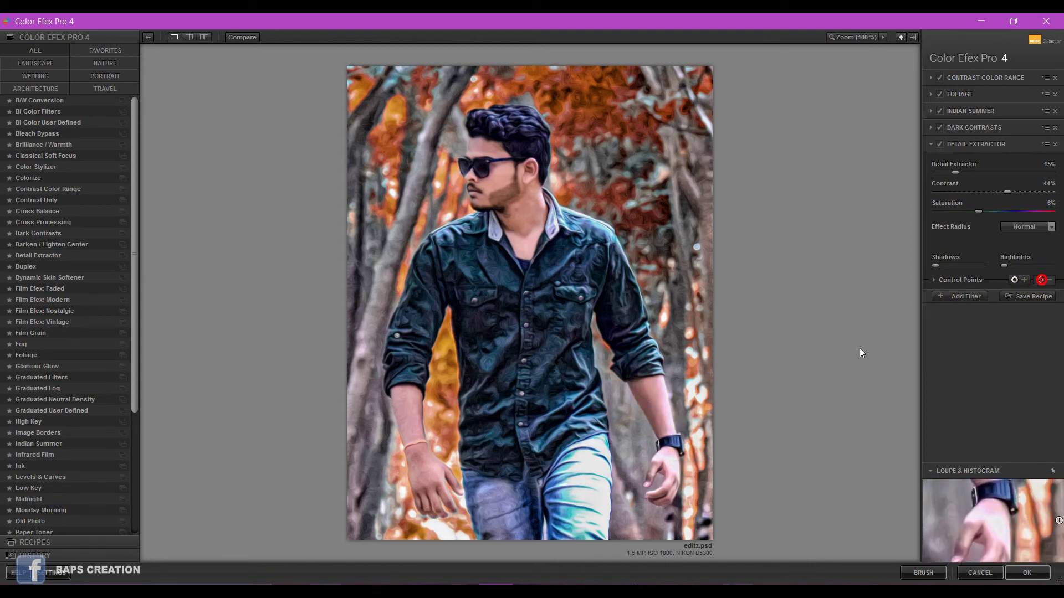
click(410, 415)
click(1041, 281)
click(427, 482)
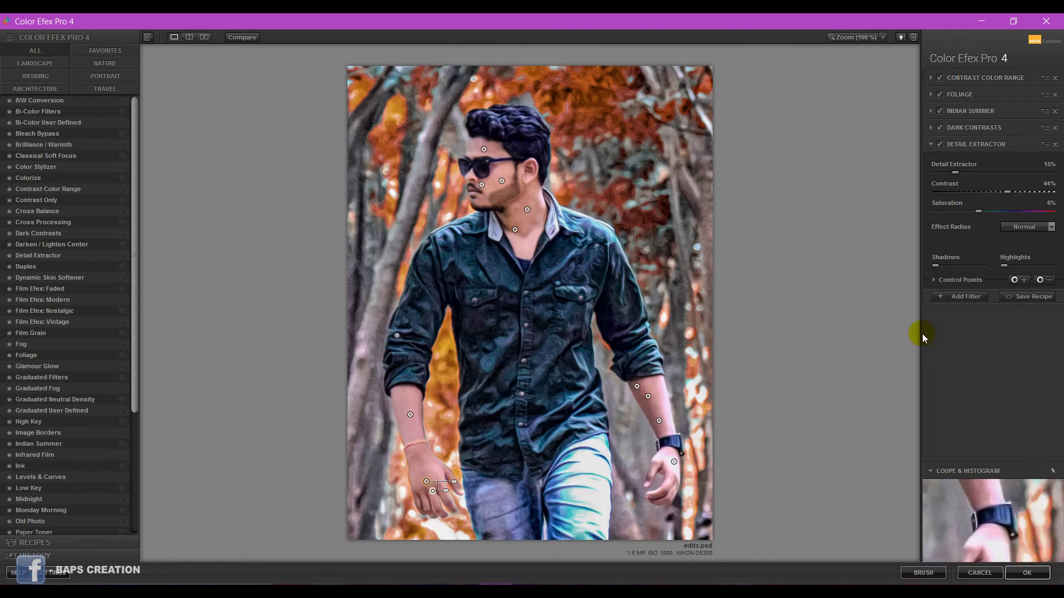
click(586, 333)
drag(529, 148, 499, 151)
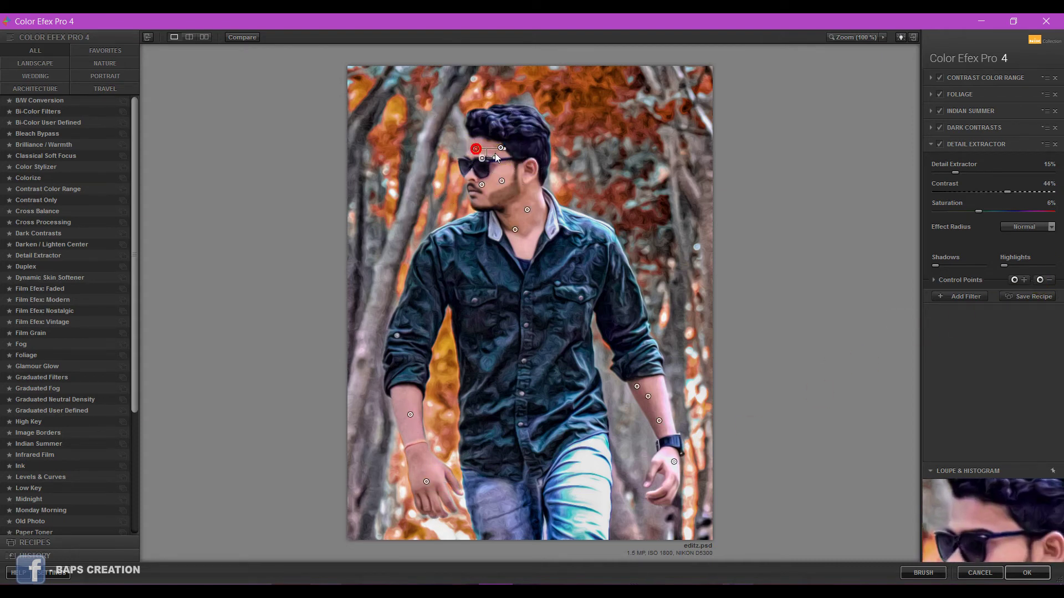
click(435, 404)
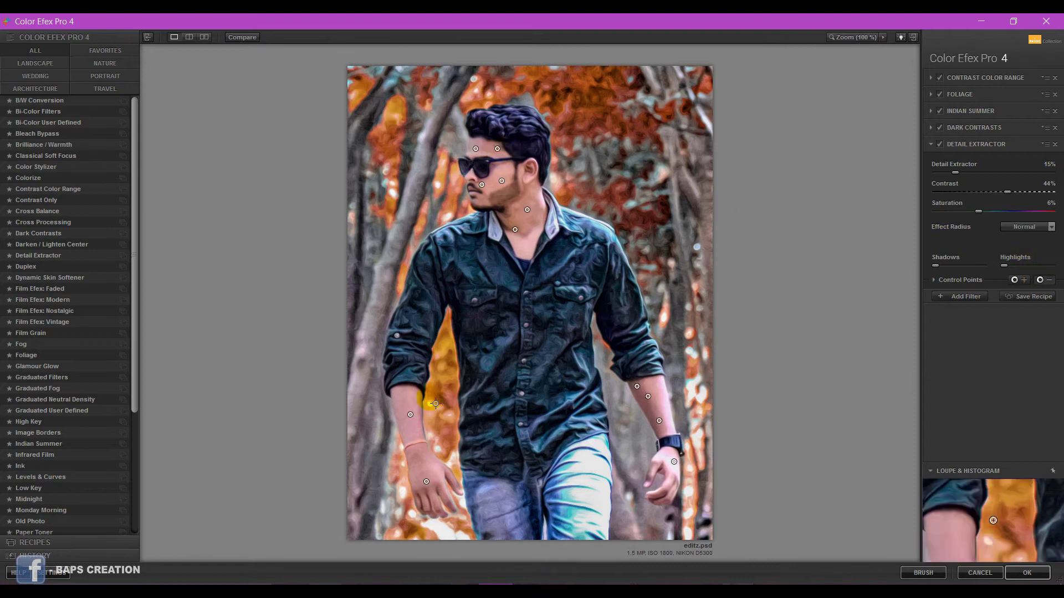
click(442, 459)
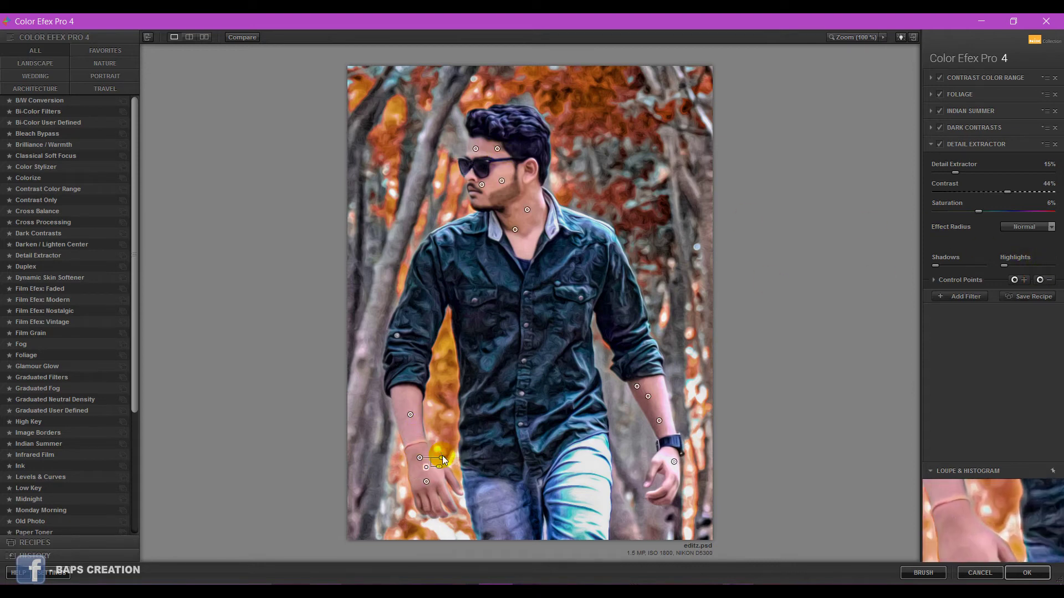
click(948, 296)
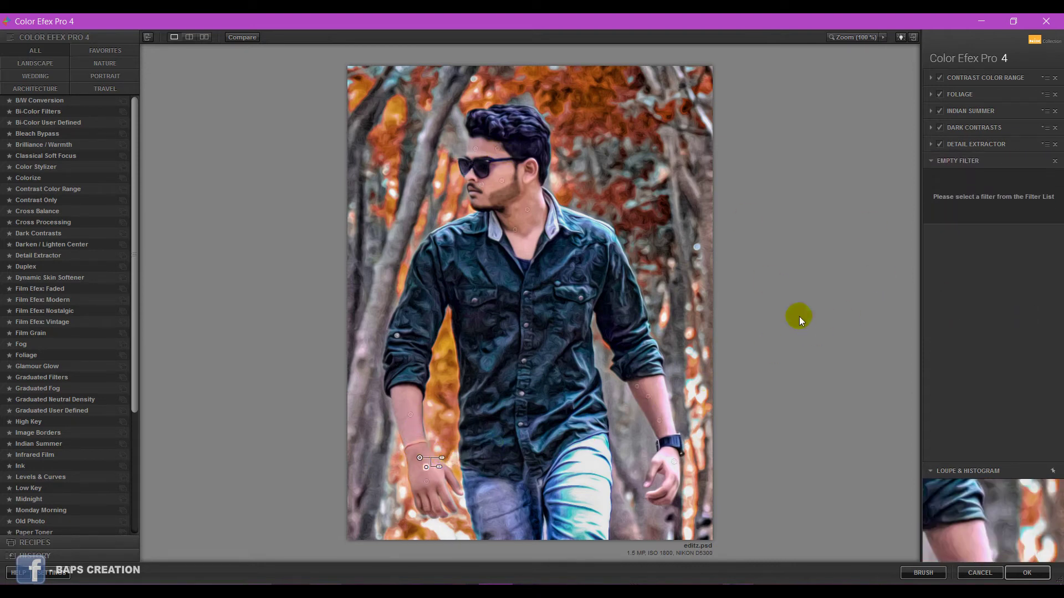
Step: Add Indian Summer with method 2 and control points on the sunglasses, cheek and collar
click(54, 444)
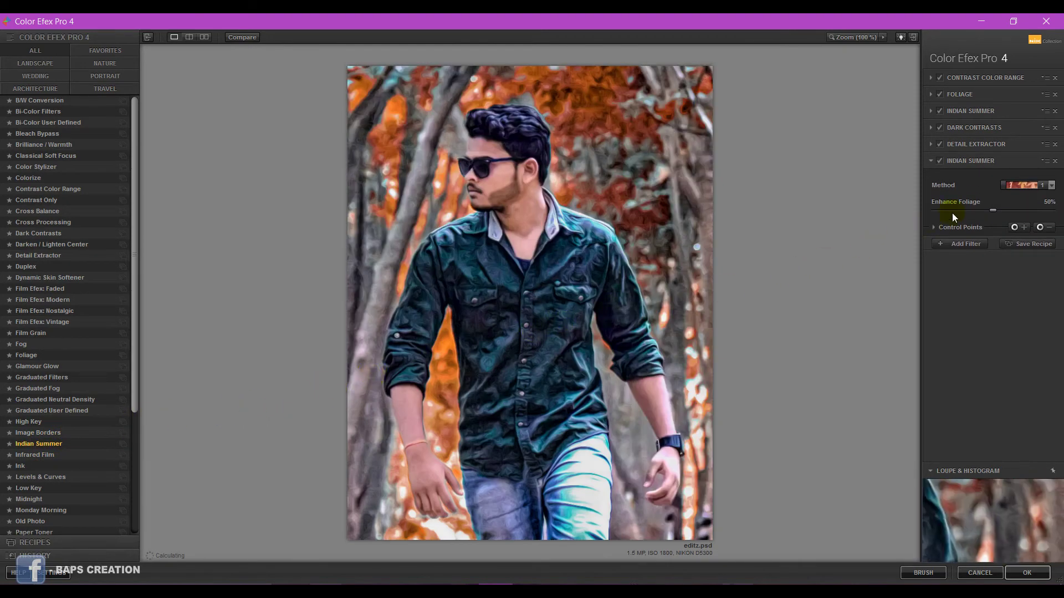
click(1019, 181)
click(1017, 207)
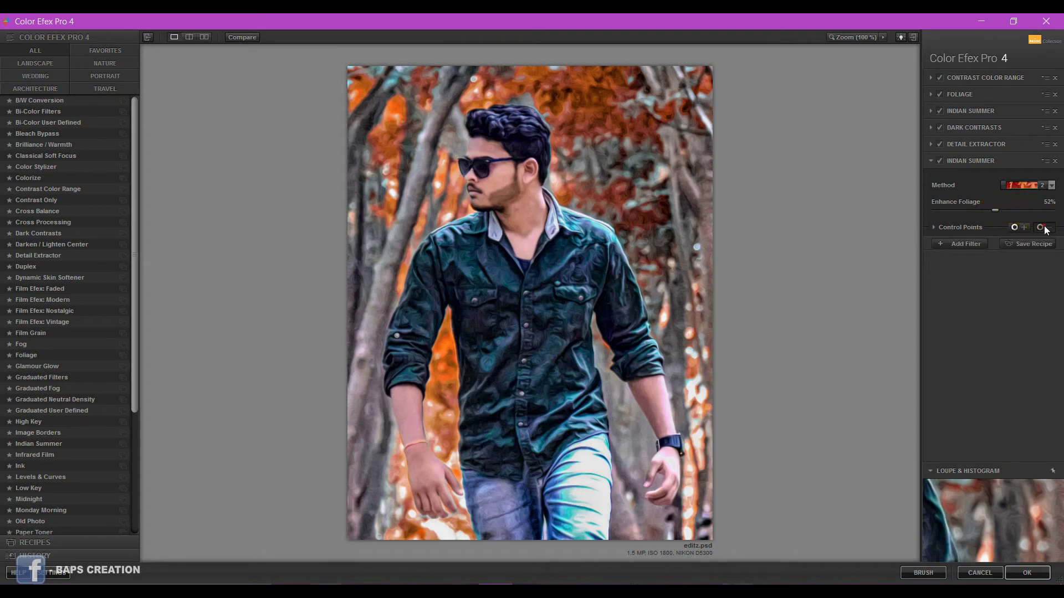
click(489, 153)
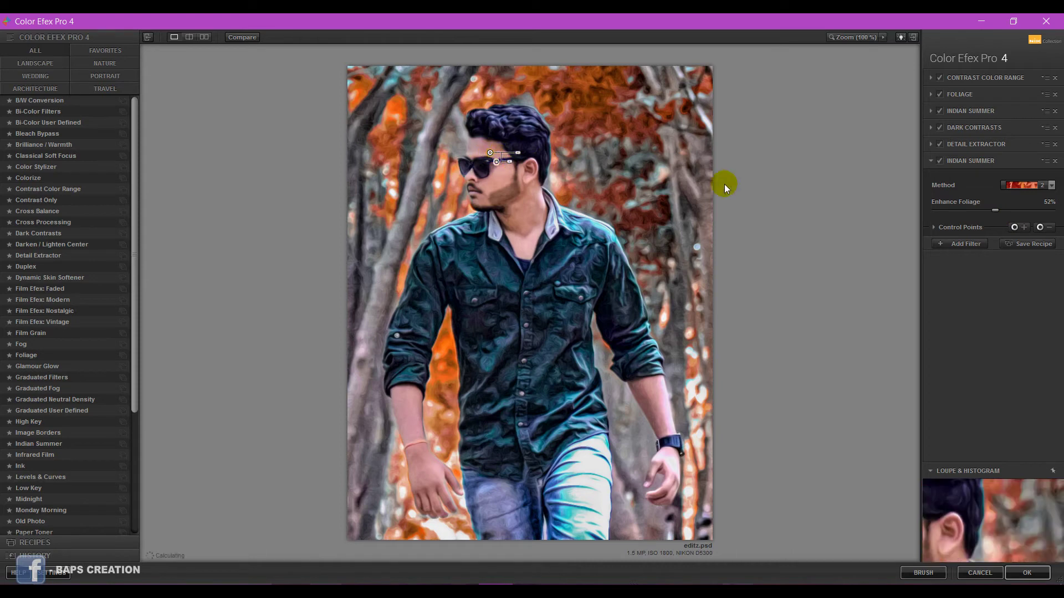
click(1040, 227)
click(501, 182)
click(1040, 227)
click(525, 221)
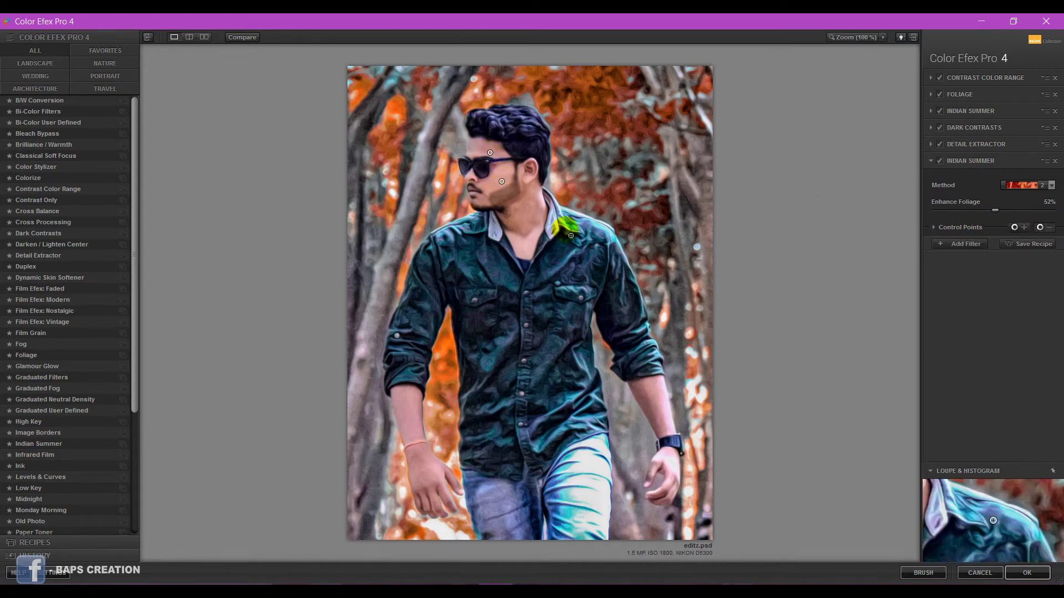
Step: Add control points on both forearms and hands, nudge the forearm and face points, and apply
click(651, 397)
click(1049, 227)
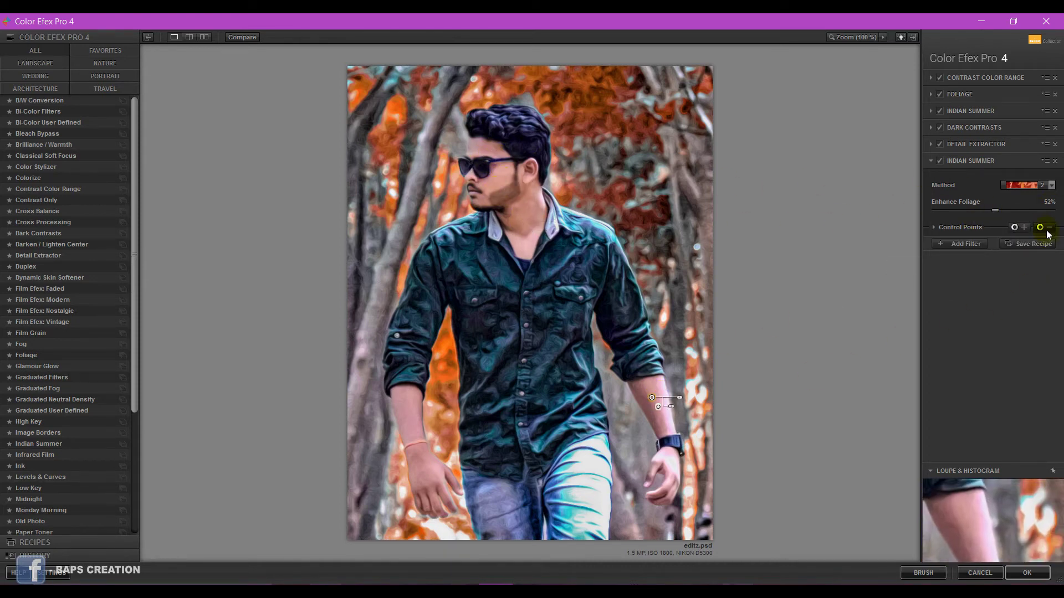
click(408, 429)
click(429, 476)
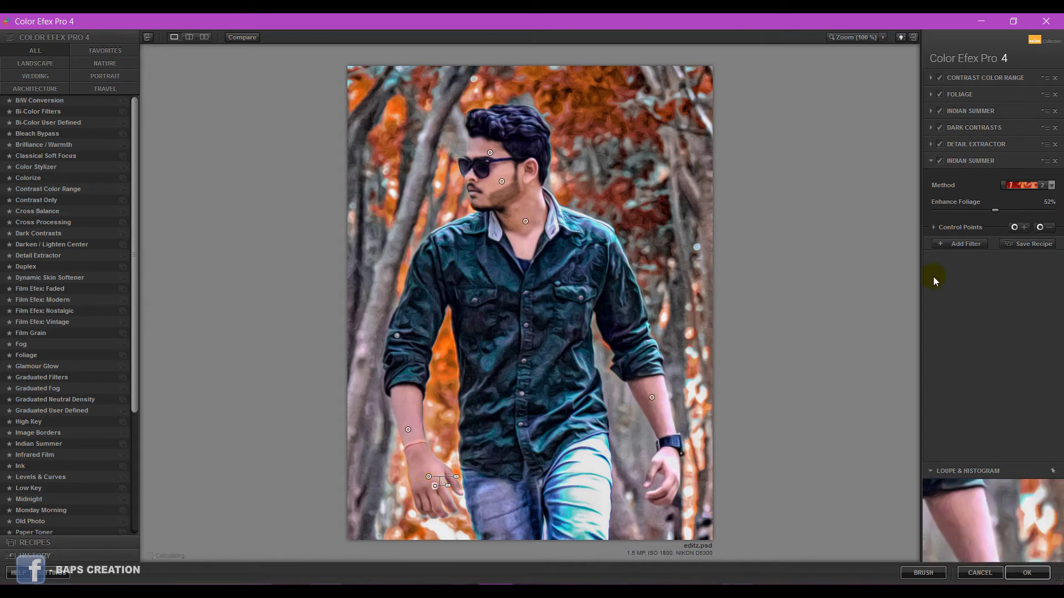
click(1040, 227)
click(673, 475)
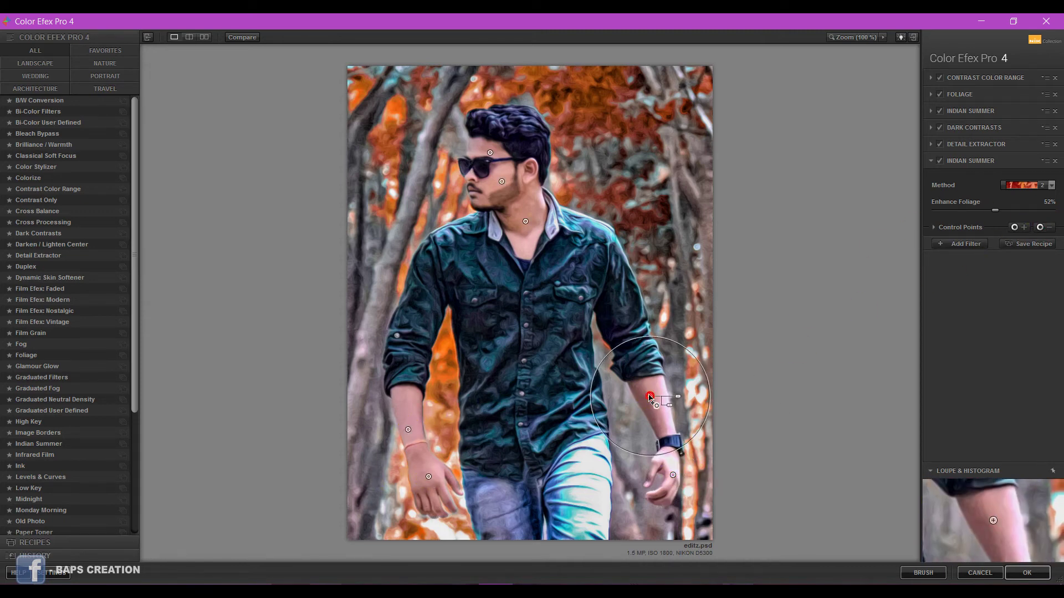
drag(652, 398, 650, 395)
click(526, 221)
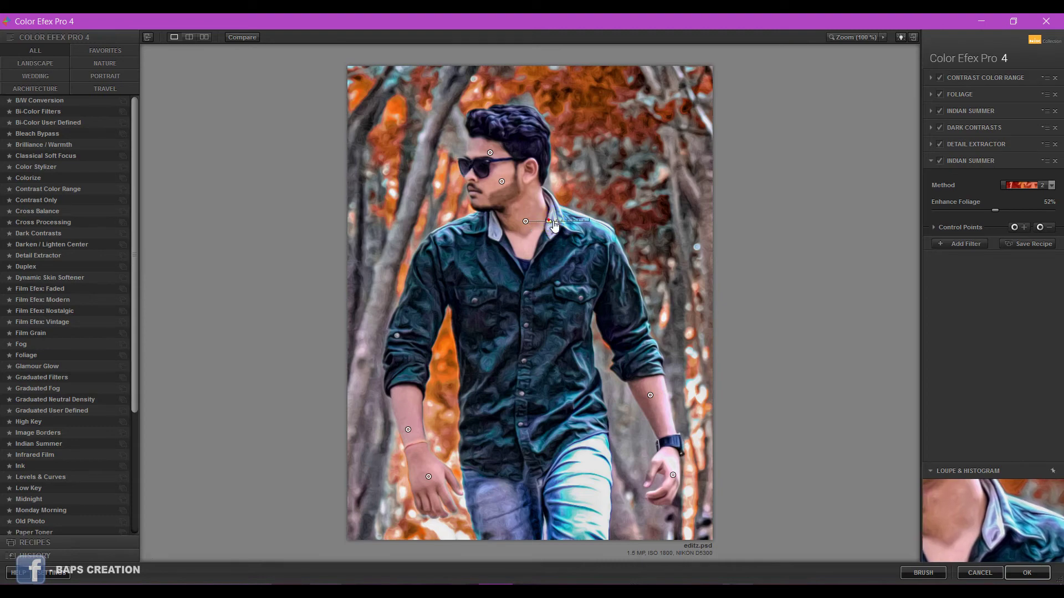
drag(502, 181, 499, 182)
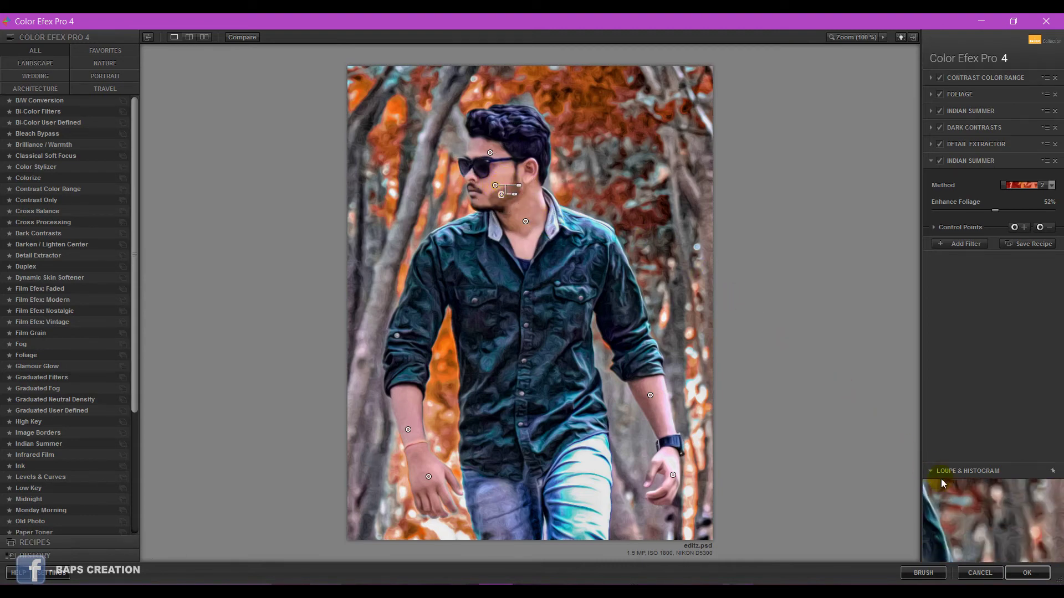
click(1020, 571)
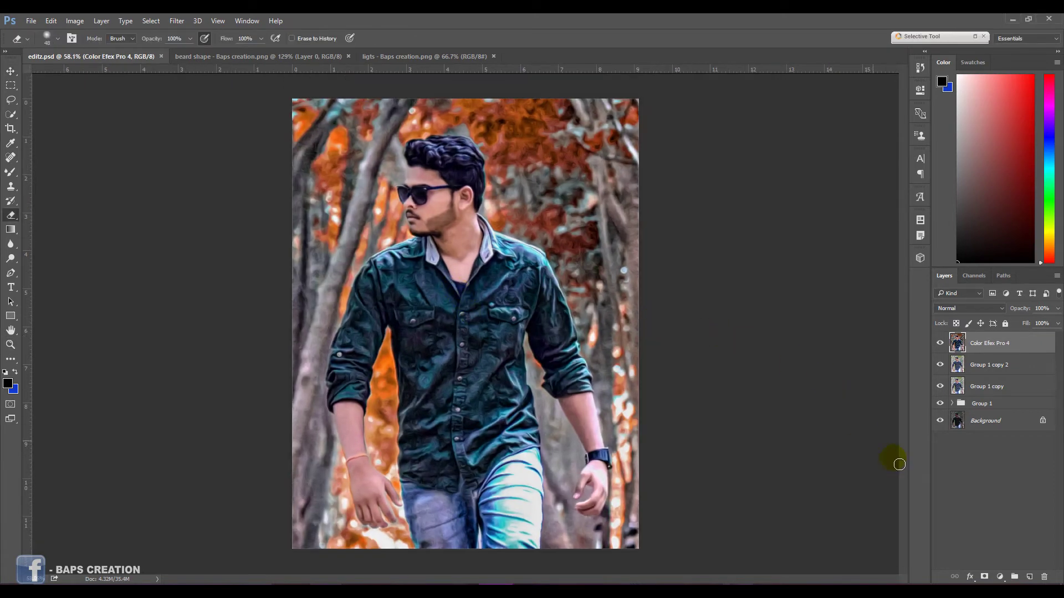
Step: Add a Hue/Saturation layer shifting the reds' hue to about -14 and saturation +7, then compare
click(1002, 580)
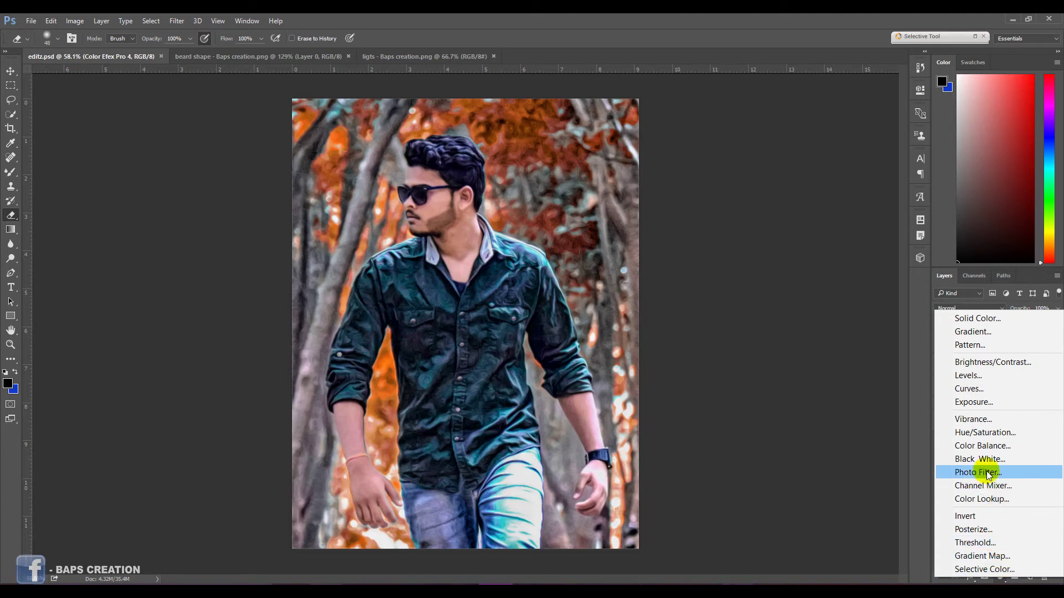
click(989, 433)
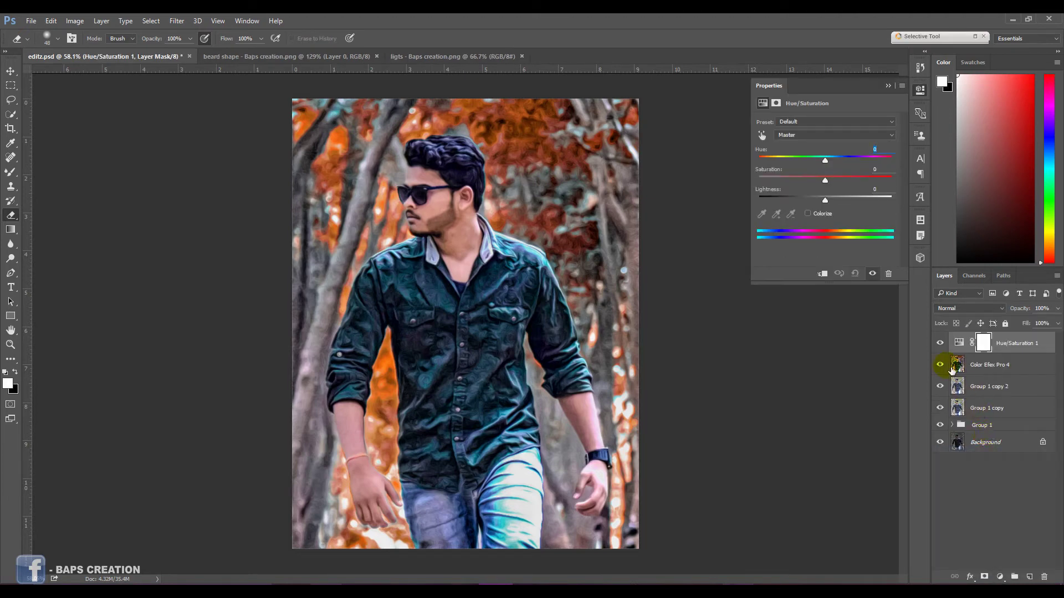
click(814, 134)
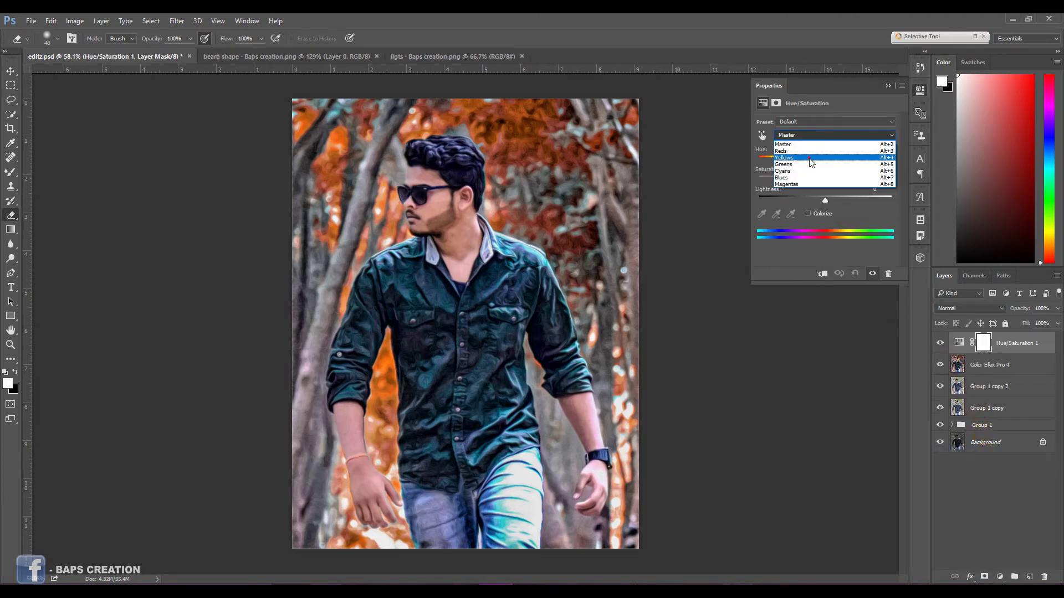
click(809, 157)
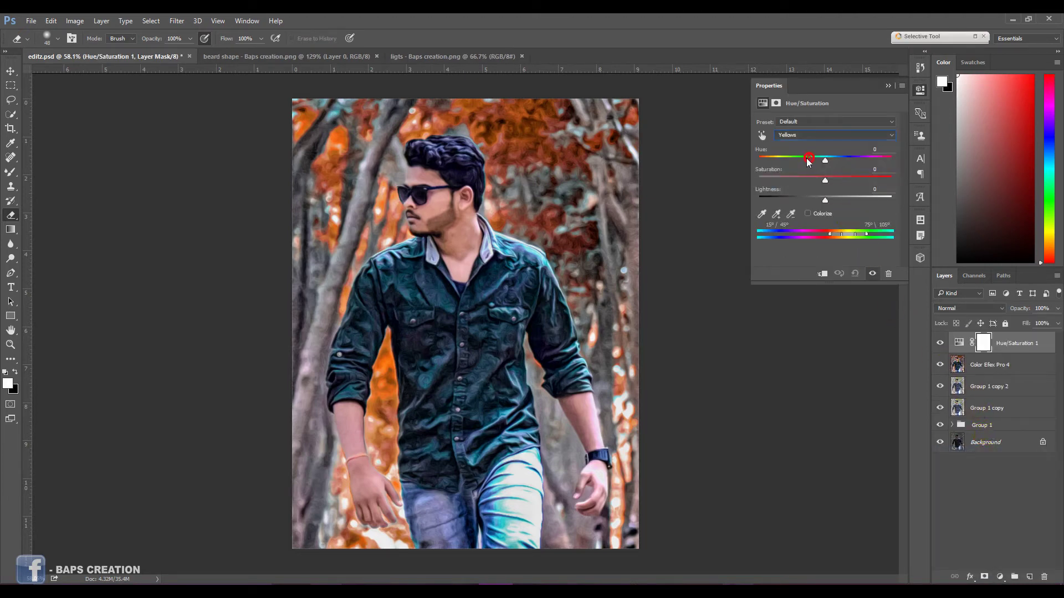
click(763, 213)
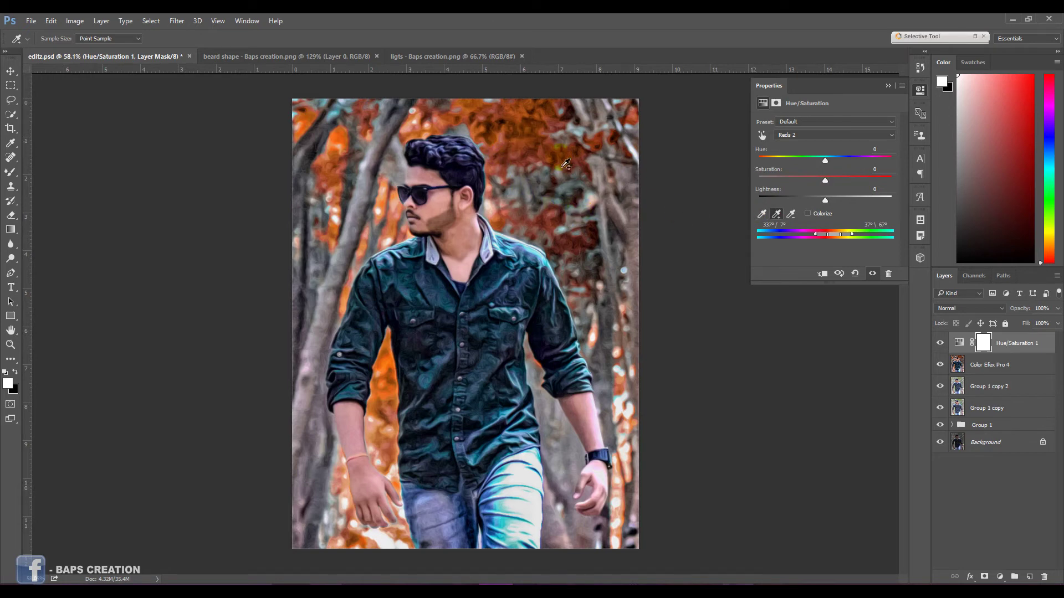
drag(826, 162, 817, 162)
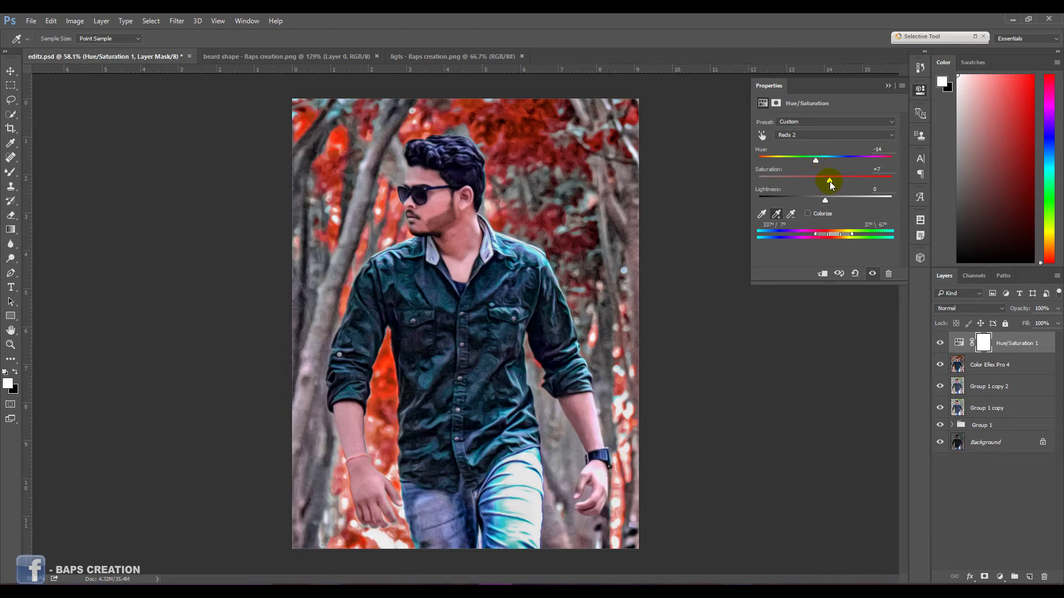
click(888, 88)
click(940, 344)
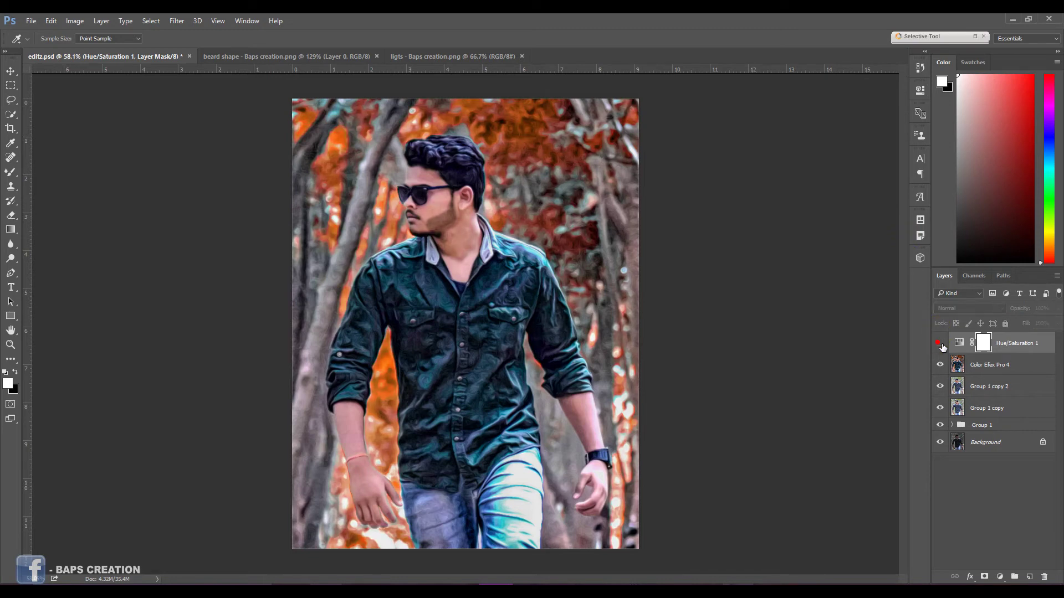
click(940, 343)
Step: Pick the Eraser for the Hue/Saturation mask and make the brush slightly larger
scroll(513, 220, up, 2)
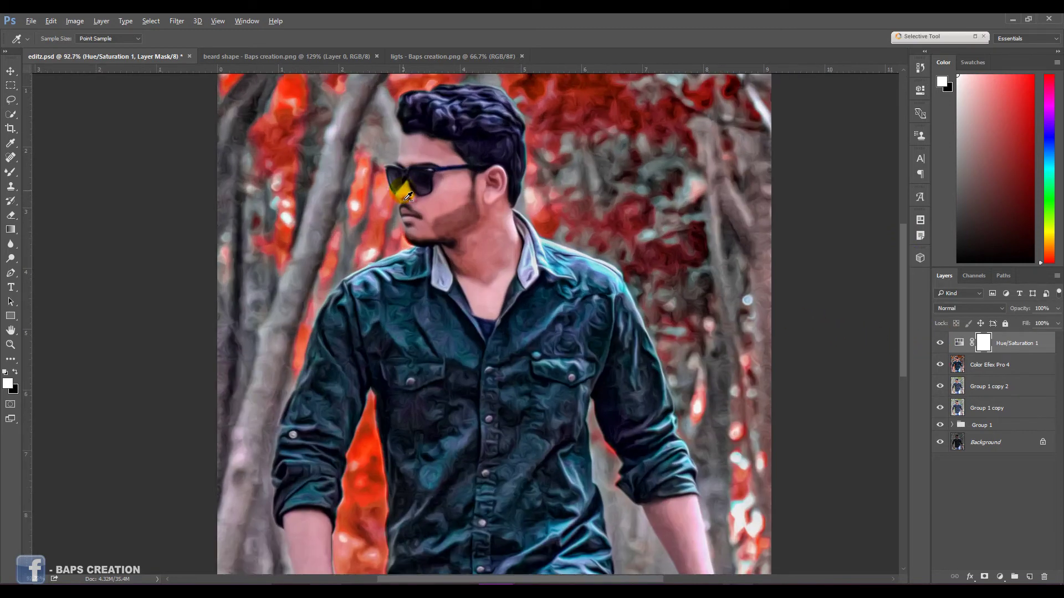
scroll(499, 210, up, 2)
scroll(482, 199, up, 2)
scroll(467, 192, up, 1)
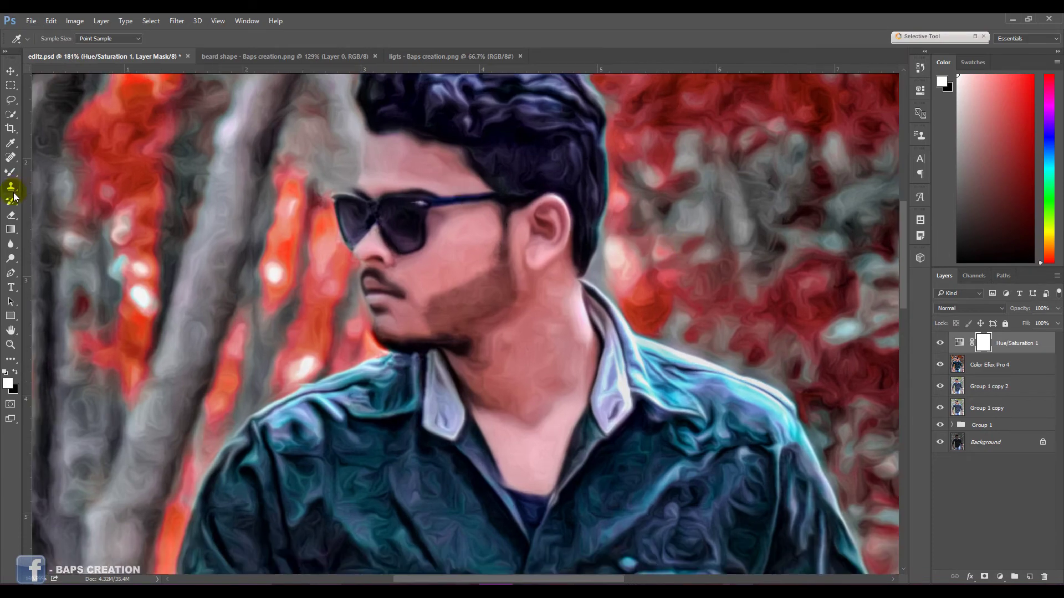
click(10, 215)
click(47, 215)
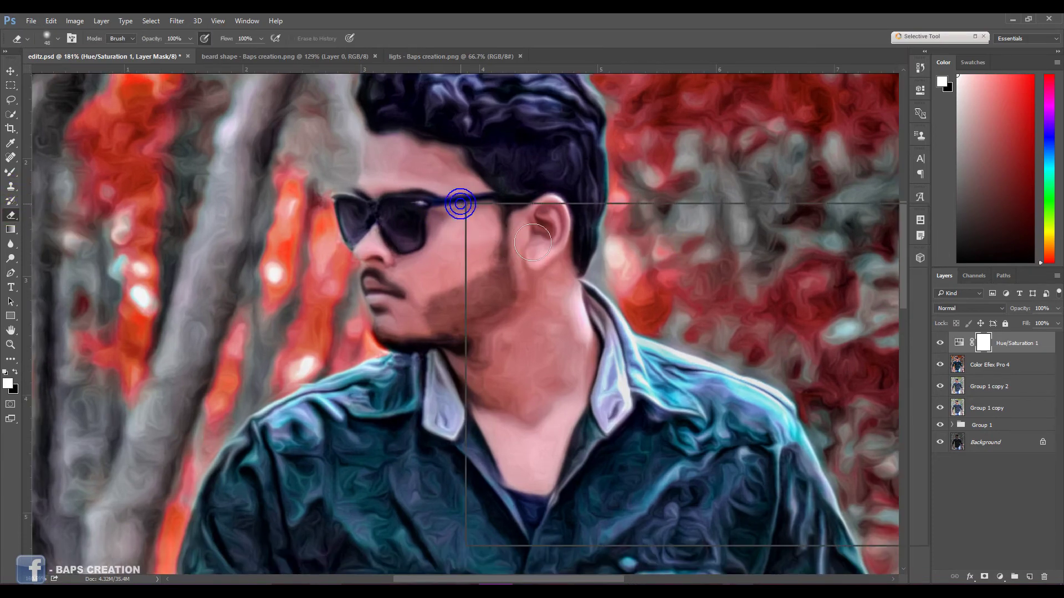
drag(531, 233, 540, 232)
click(380, 156)
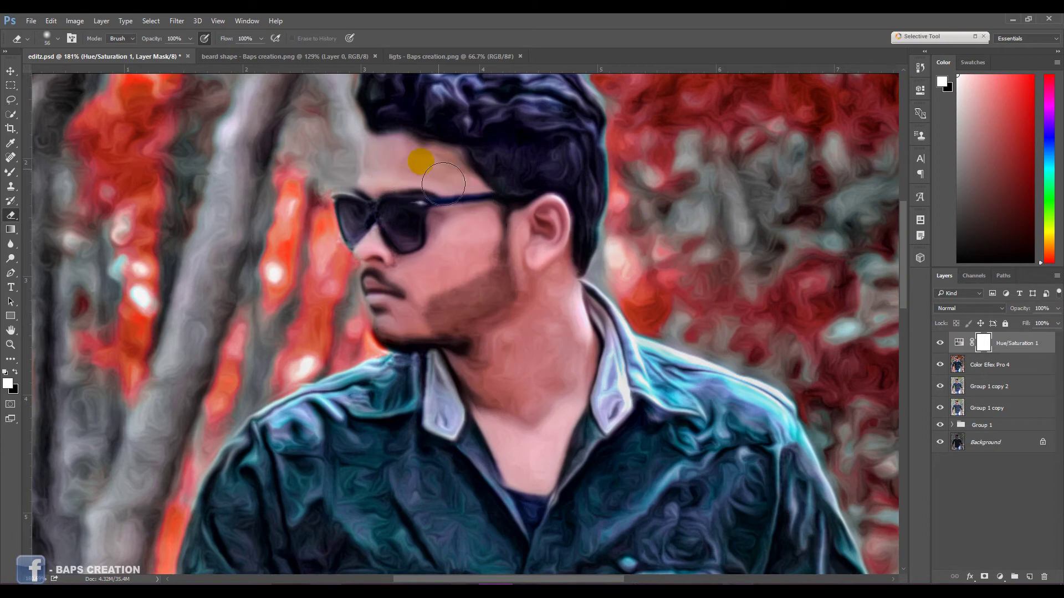
Step: Erase the red shift from his forehead, cheeks, beard, ear, neck, mouth and chin
drag(443, 184, 457, 190)
drag(422, 339, 457, 307)
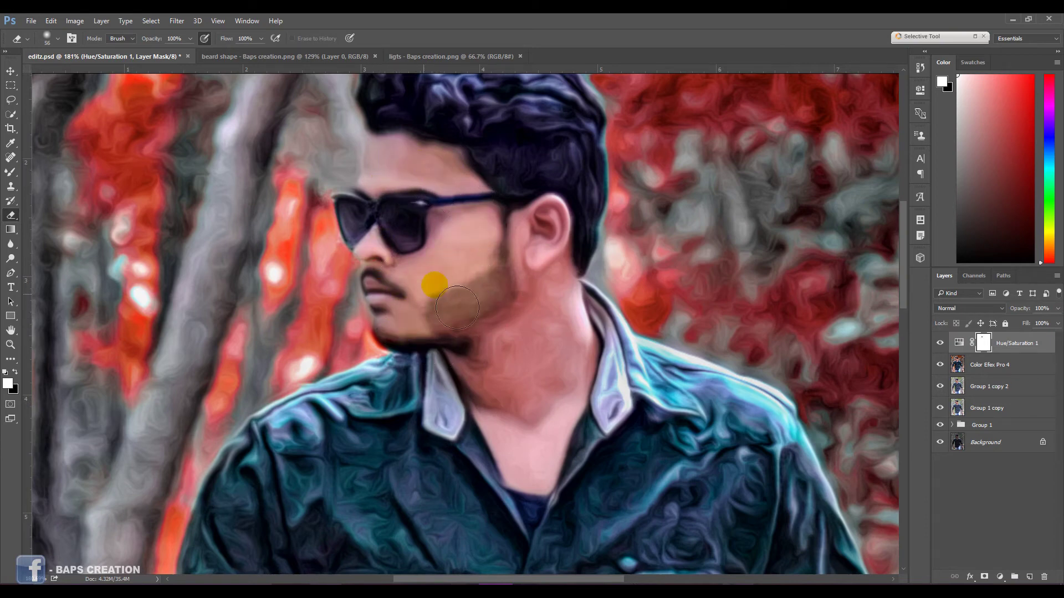
drag(438, 181, 445, 182)
drag(565, 216, 573, 227)
mouse_move(535, 310)
mouse_down()
mouse_move(521, 445)
mouse_move(568, 487)
mouse_move(570, 333)
mouse_move(580, 440)
mouse_up()
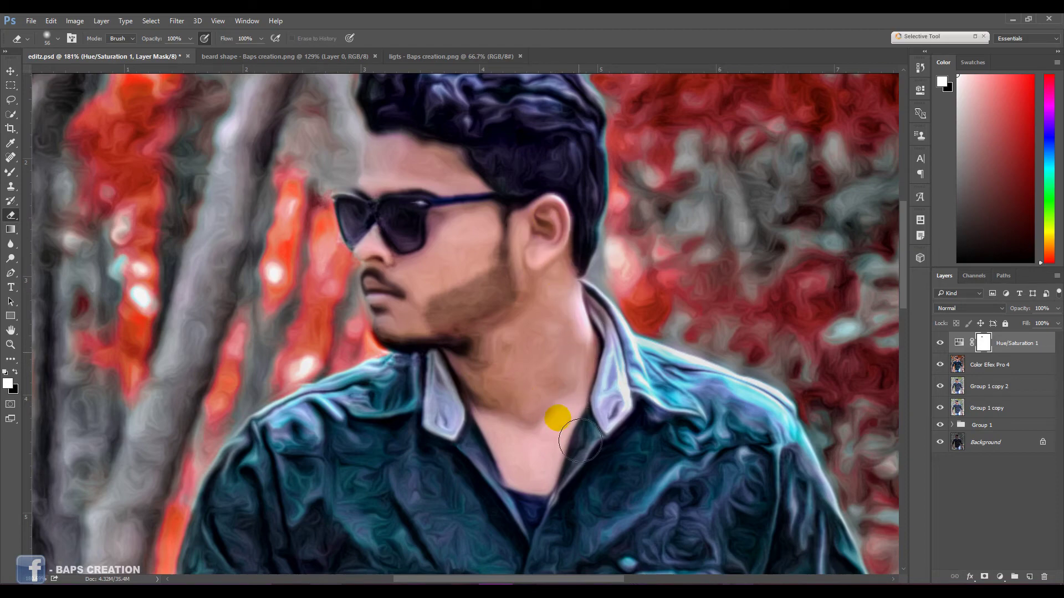
click(483, 316)
click(471, 202)
click(431, 276)
drag(404, 300, 407, 325)
click(521, 327)
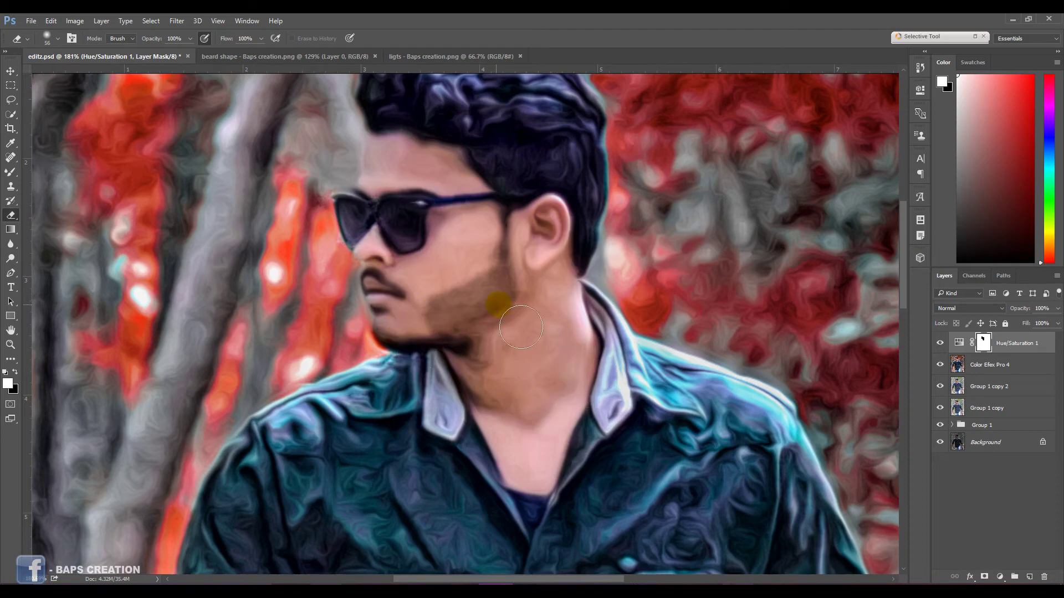
Step: Erase the red shift from both forearms and his fingers
scroll(532, 325, down, 5)
scroll(327, 432, up, 2)
scroll(327, 433, up, 5)
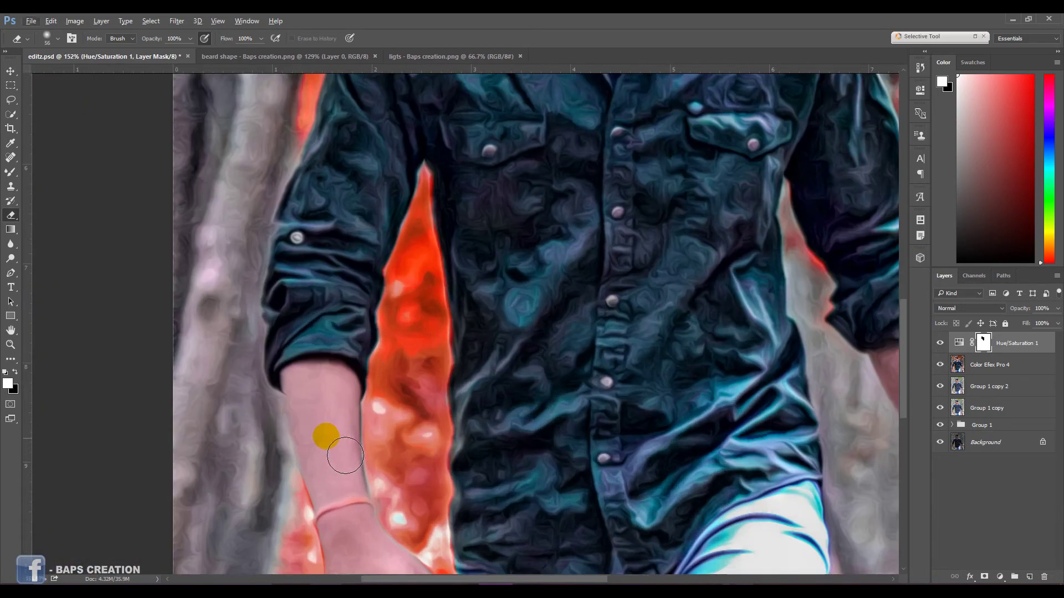
mouse_move(320, 351)
mouse_down()
mouse_move(346, 459)
mouse_move(400, 377)
mouse_move(345, 254)
mouse_move(344, 214)
mouse_move(421, 442)
mouse_up()
scroll(364, 448, down, 2)
scroll(364, 448, down, 2)
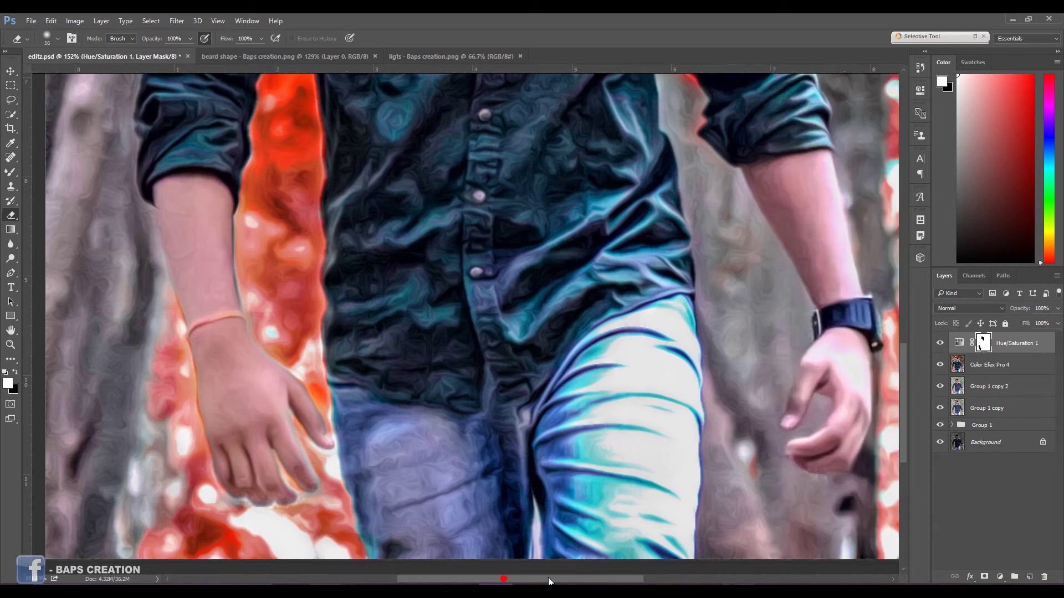
drag(503, 576, 592, 577)
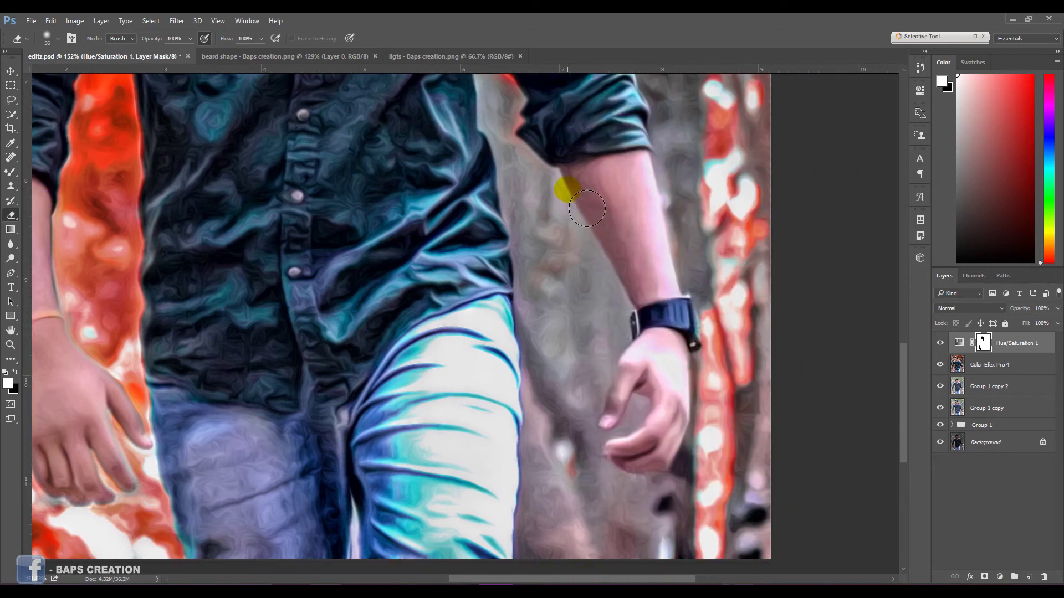
drag(610, 218, 677, 324)
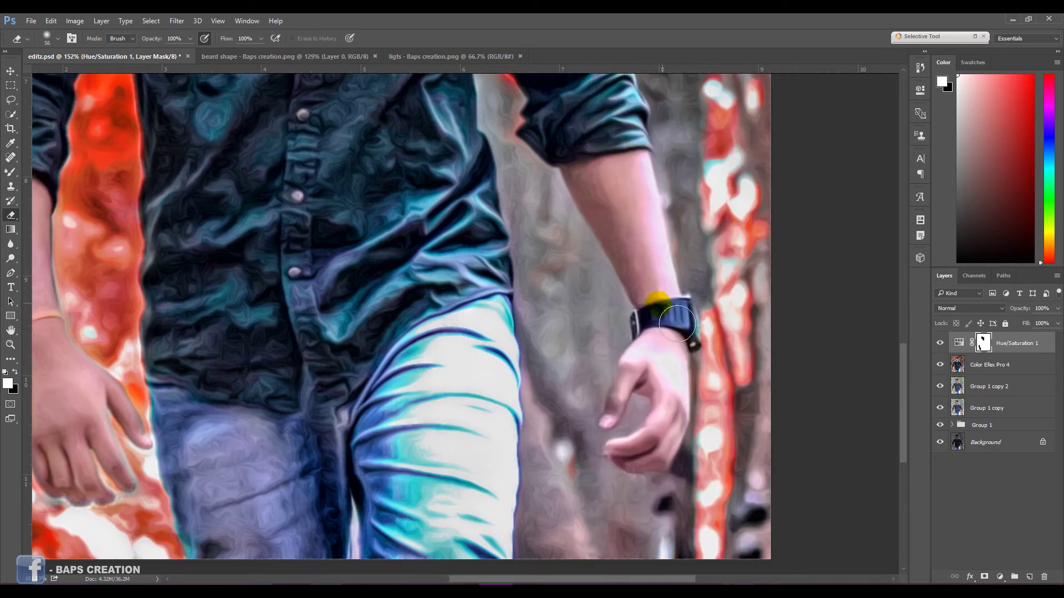
drag(647, 419, 672, 423)
scroll(423, 344, down, 5)
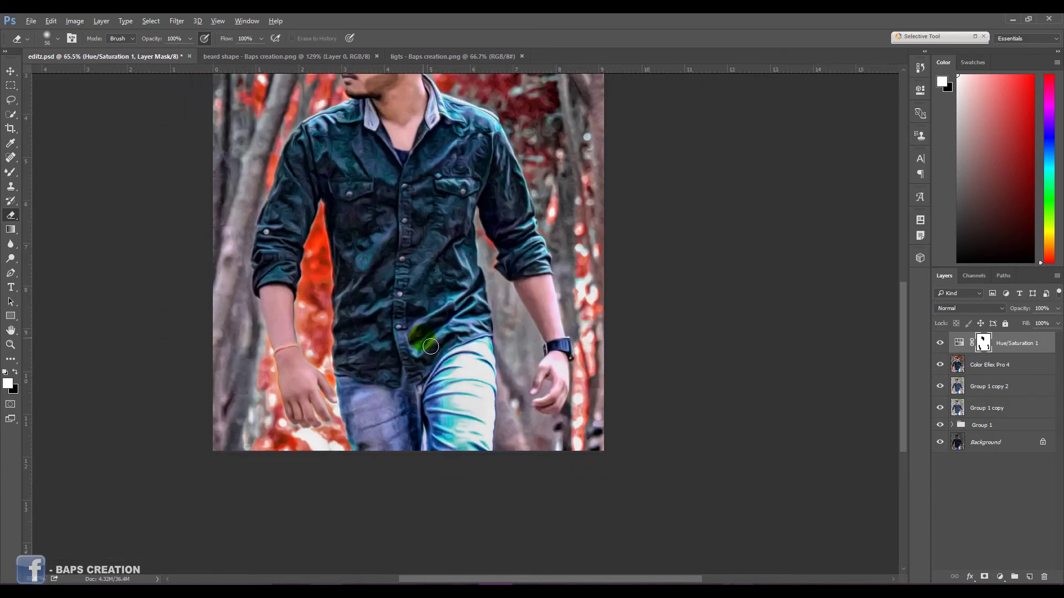
scroll(402, 315, up, 1)
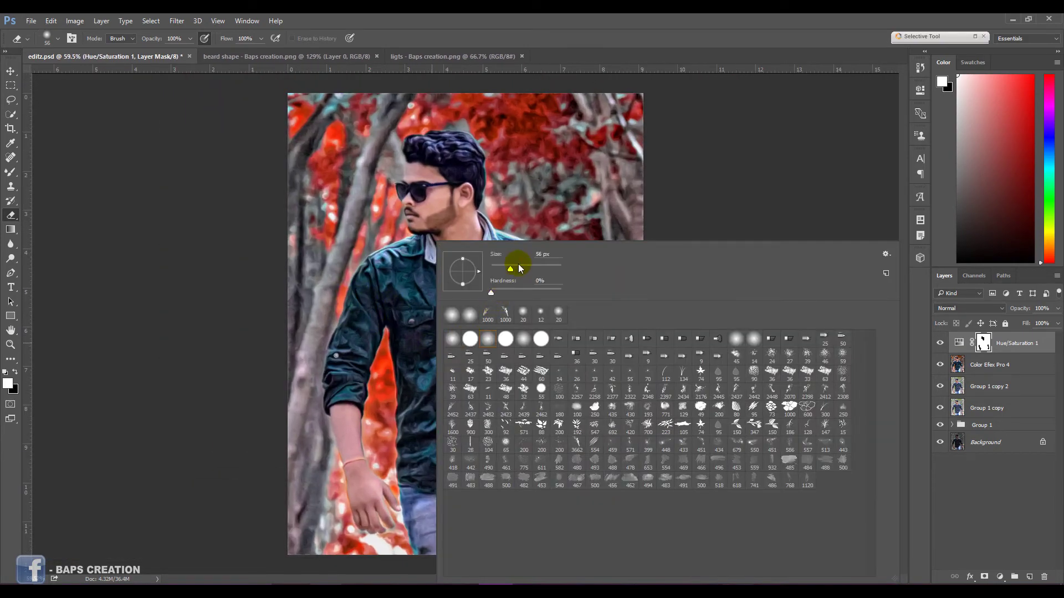
Step: With a much larger brush, restore orange foliage above and left of his head, then compare
drag(519, 266, 554, 272)
click(376, 381)
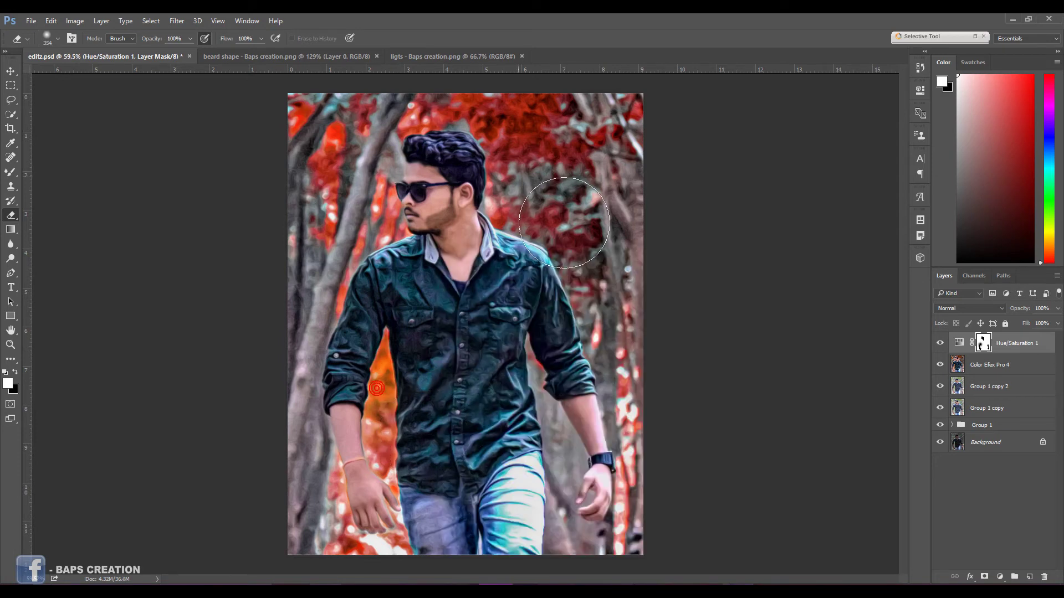
drag(529, 130, 548, 141)
drag(355, 161, 382, 205)
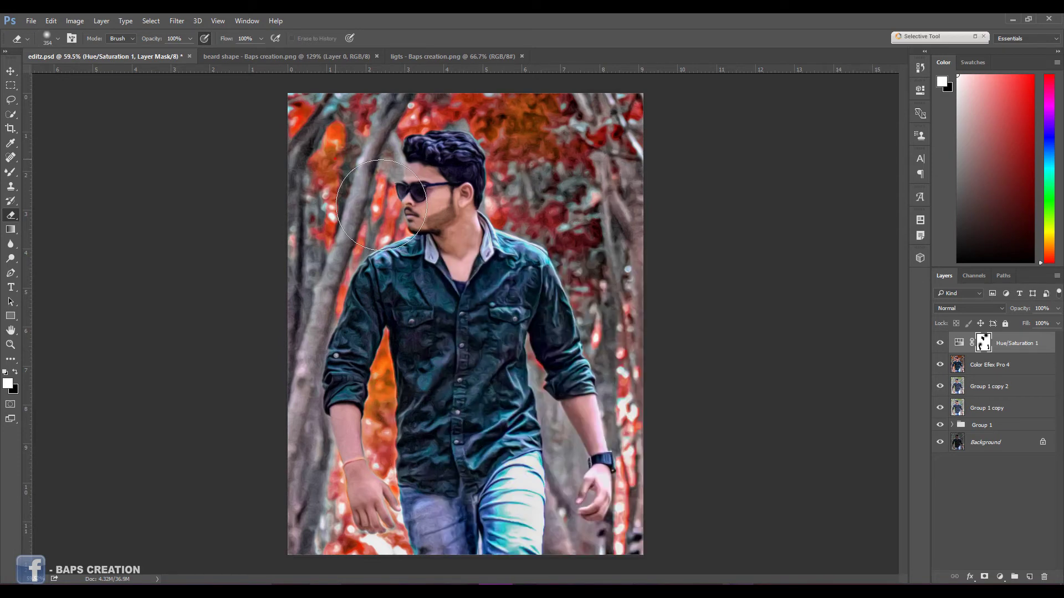
click(941, 344)
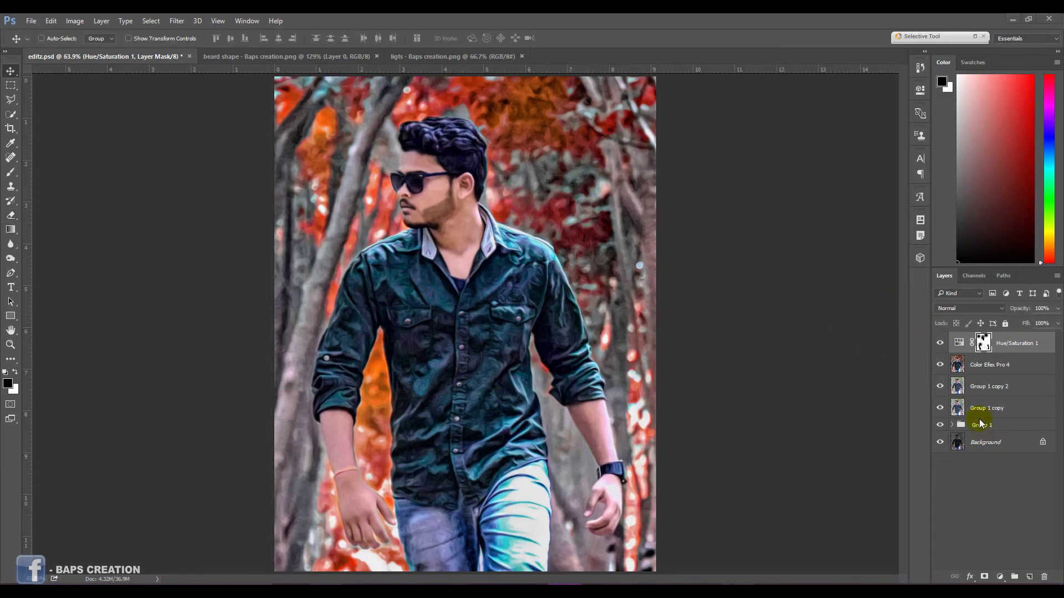
Step: Add a Selective Color layer, reducing cyan and adding a little black in the Reds
click(1000, 577)
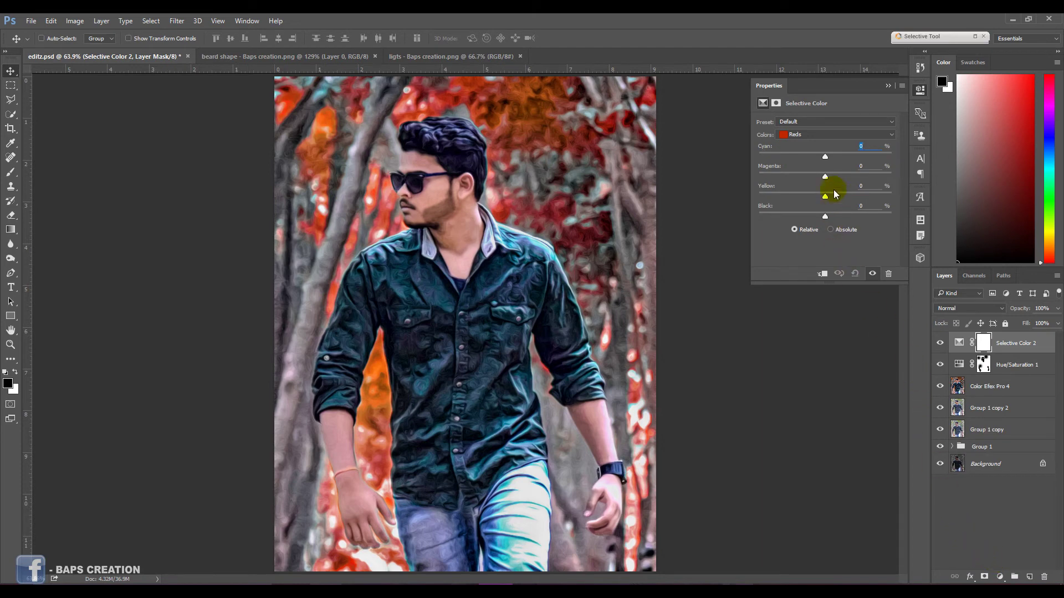
drag(827, 159, 828, 177)
drag(825, 217, 828, 218)
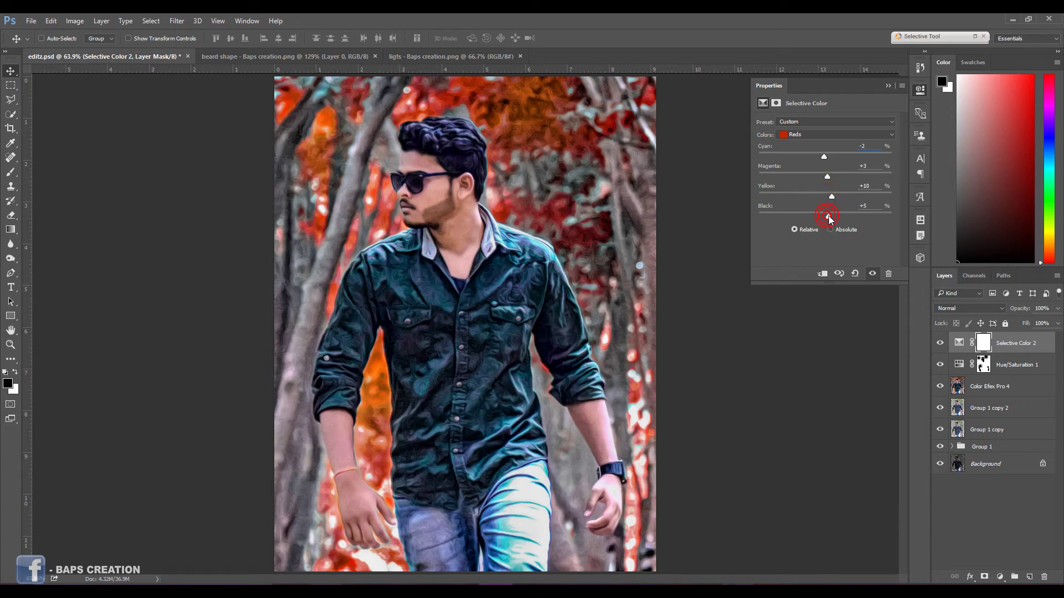
Step: Add magenta to the Cyans and cyan to the Blues
click(815, 136)
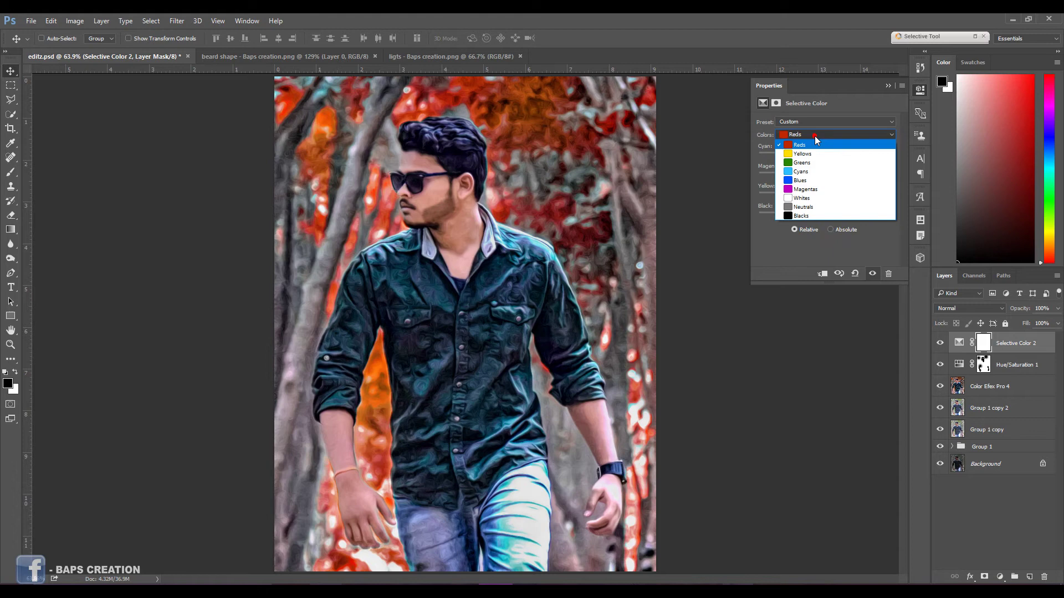
click(815, 173)
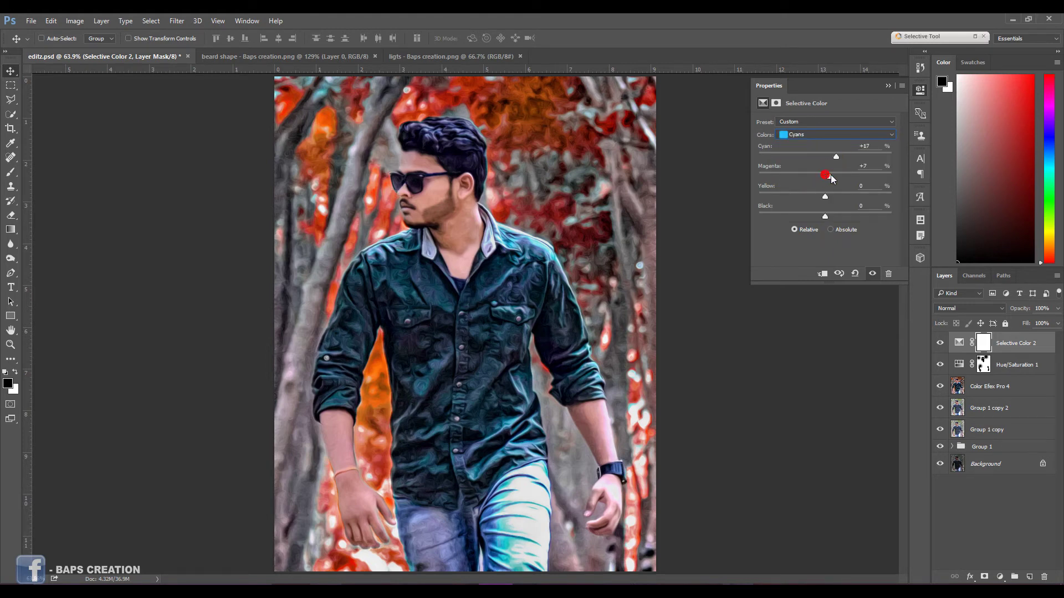
drag(827, 176, 856, 177)
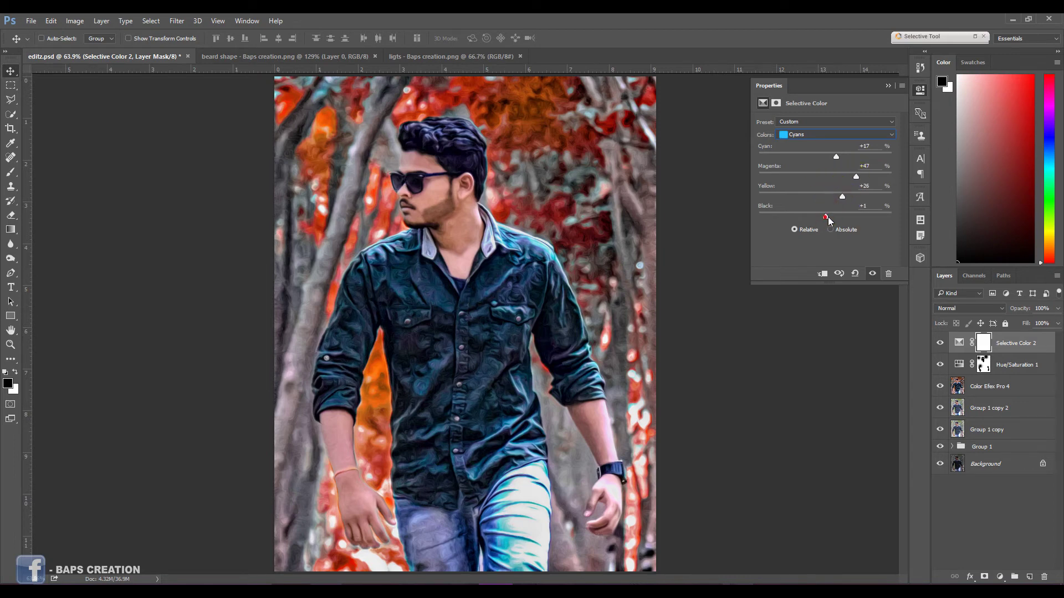
click(834, 135)
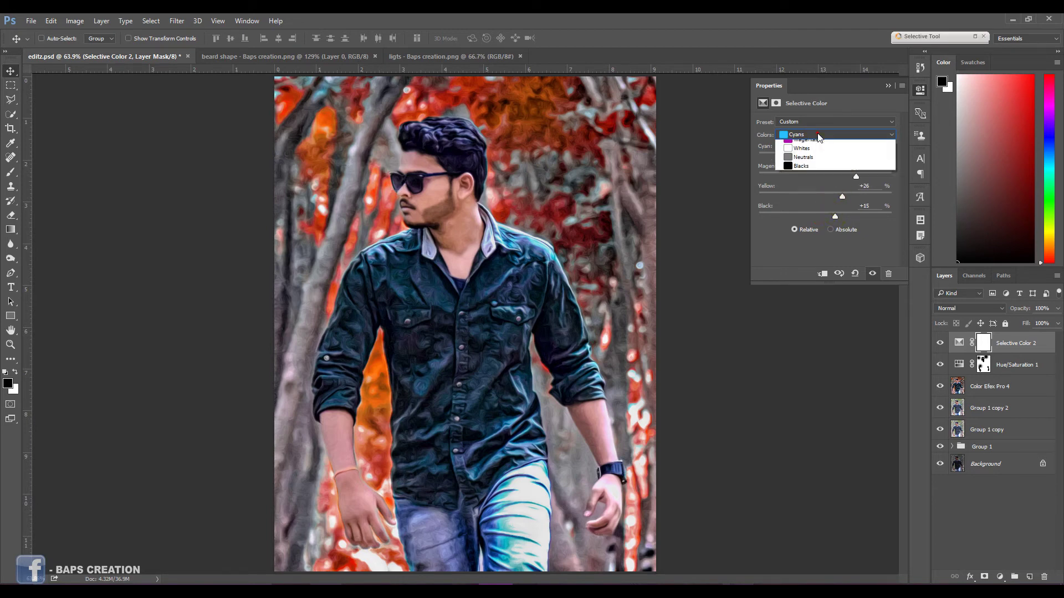
click(815, 181)
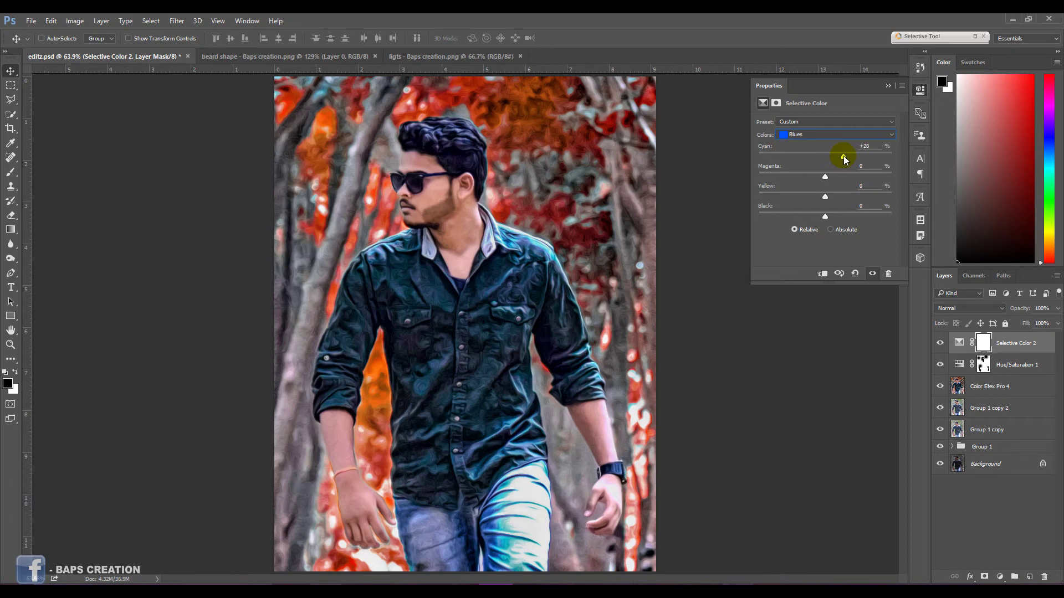
drag(843, 158, 827, 197)
click(886, 87)
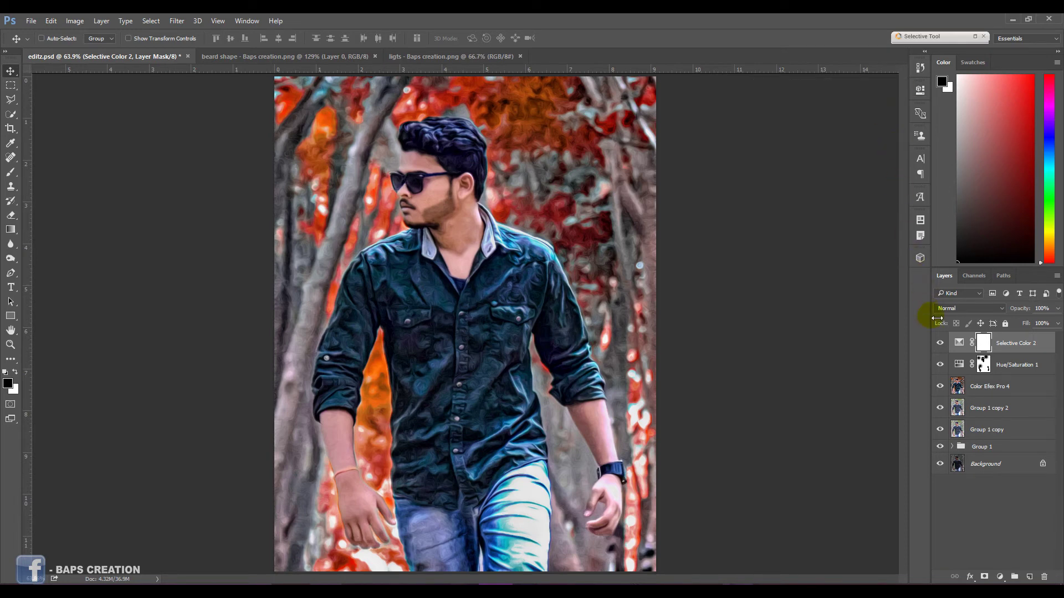
Step: Compare Selective Color on and off, then add a Vibrance layer raised to about +48
click(940, 344)
click(941, 344)
click(940, 343)
click(1000, 577)
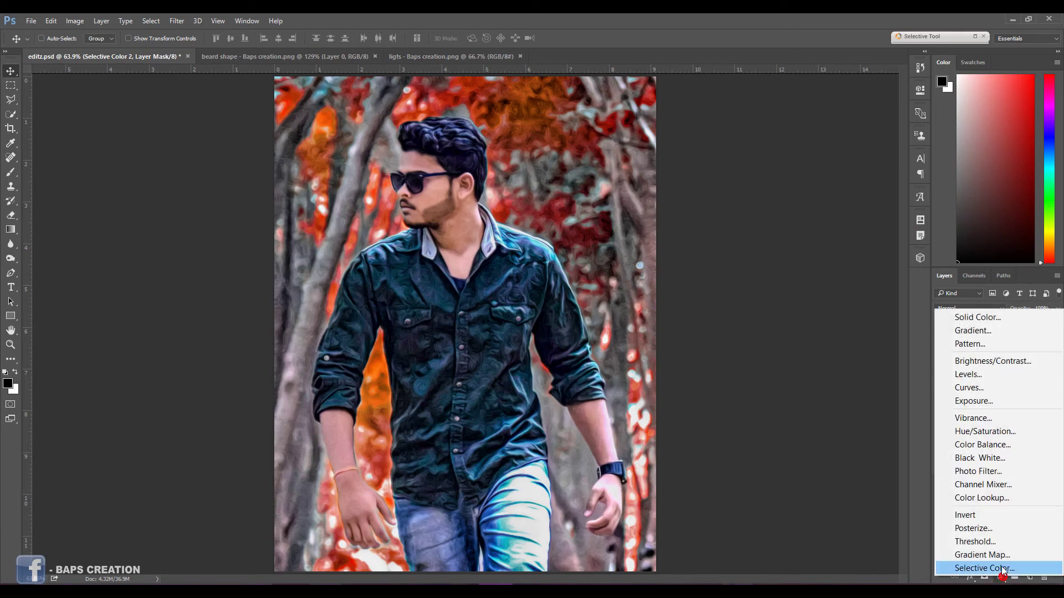
click(988, 421)
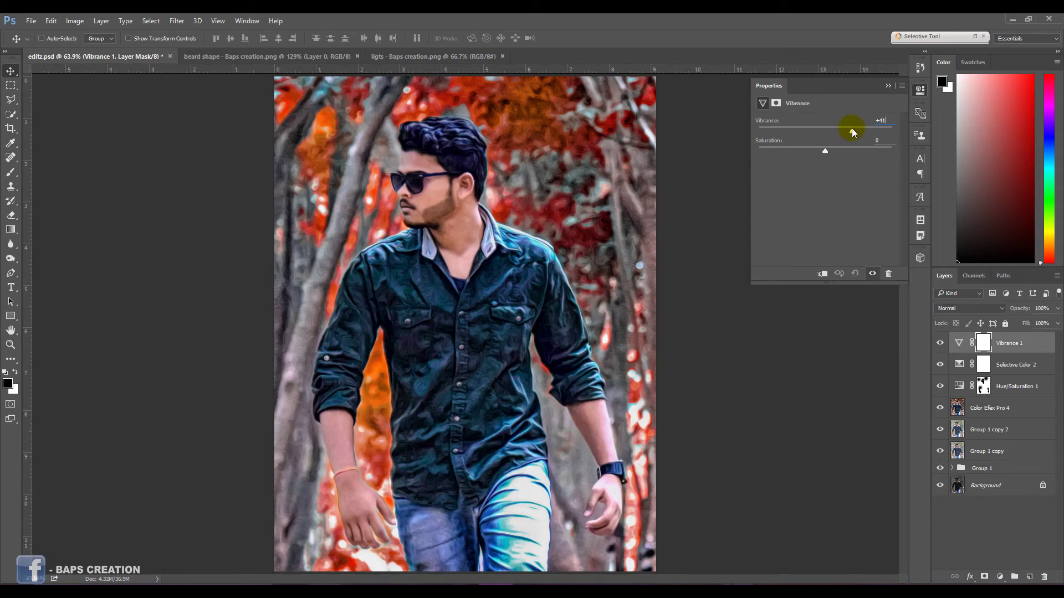
click(887, 86)
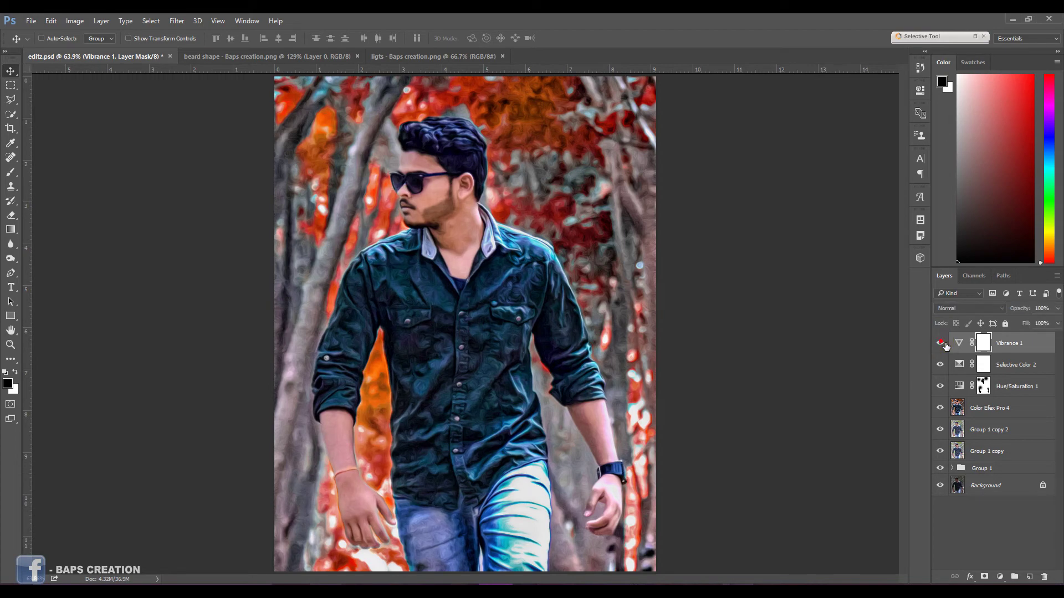
Step: Enlarge the eraser and erase the Vibrance 1 mask around the face
scroll(499, 197, up, 2)
scroll(460, 198, up, 2)
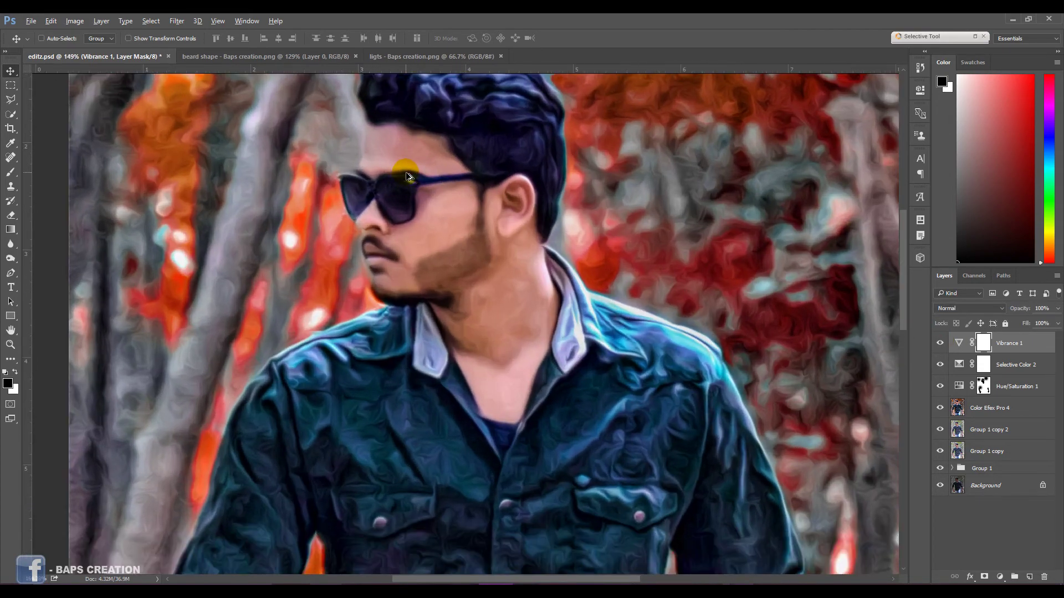
scroll(421, 200, up, 2)
right_click(11, 215)
click(53, 215)
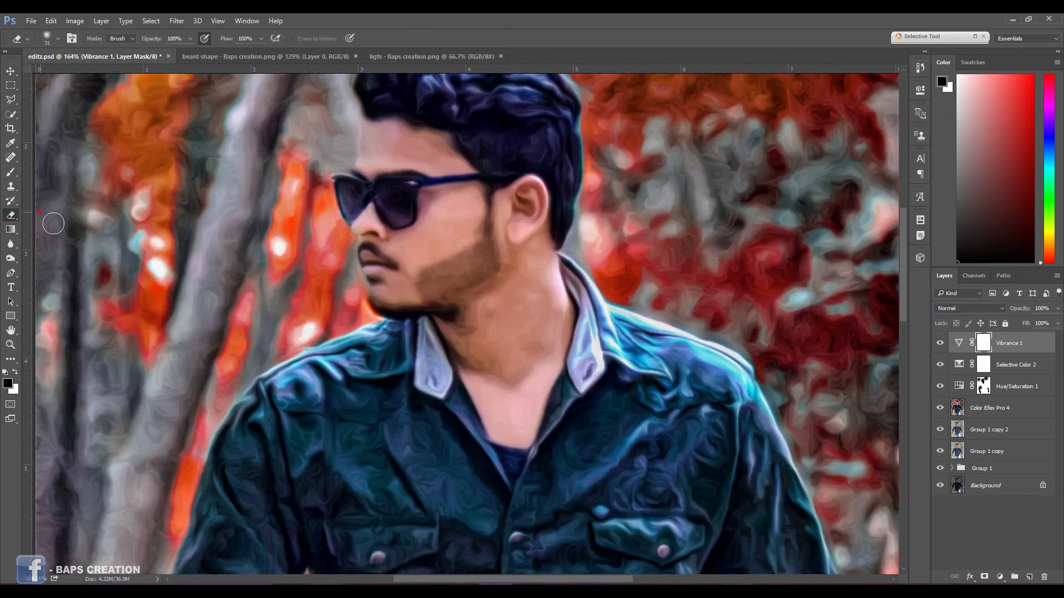
key(bracketright)
key(bracketright)
key(bracketright)
right_click(377, 197)
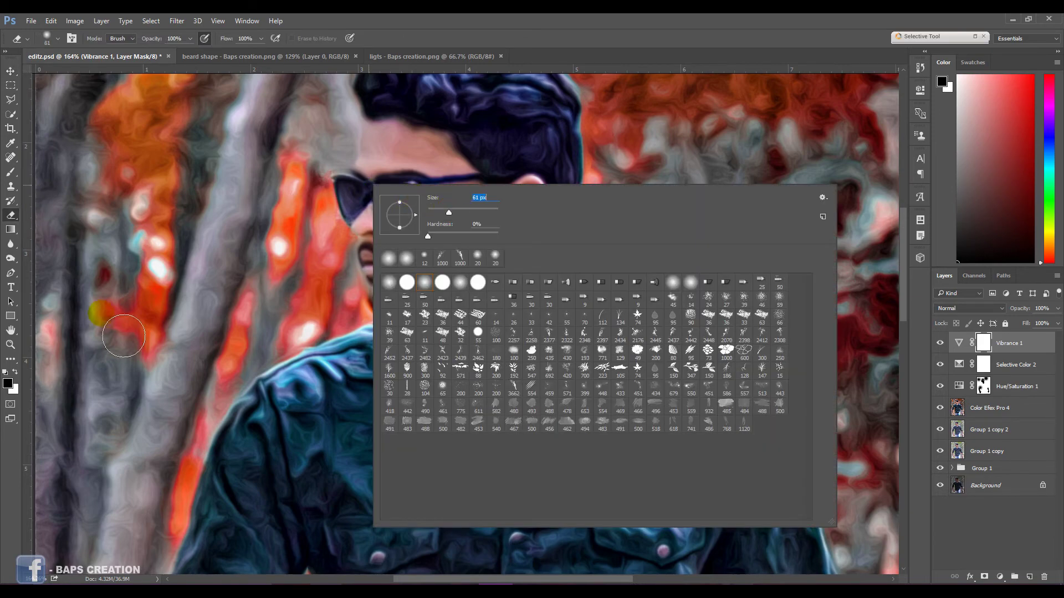
click(13, 370)
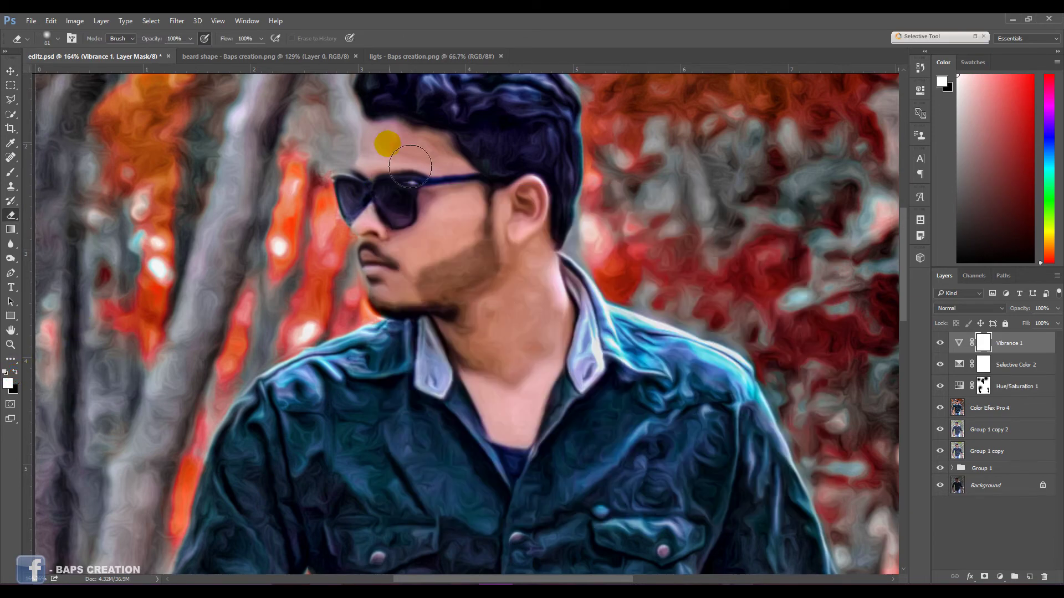
mouse_move(388, 143)
mouse_down()
mouse_move(458, 186)
mouse_move(470, 261)
mouse_move(427, 264)
mouse_move(404, 285)
mouse_move(473, 308)
mouse_move(529, 249)
mouse_move(492, 324)
mouse_move(514, 416)
mouse_move(574, 434)
mouse_move(504, 420)
mouse_up()
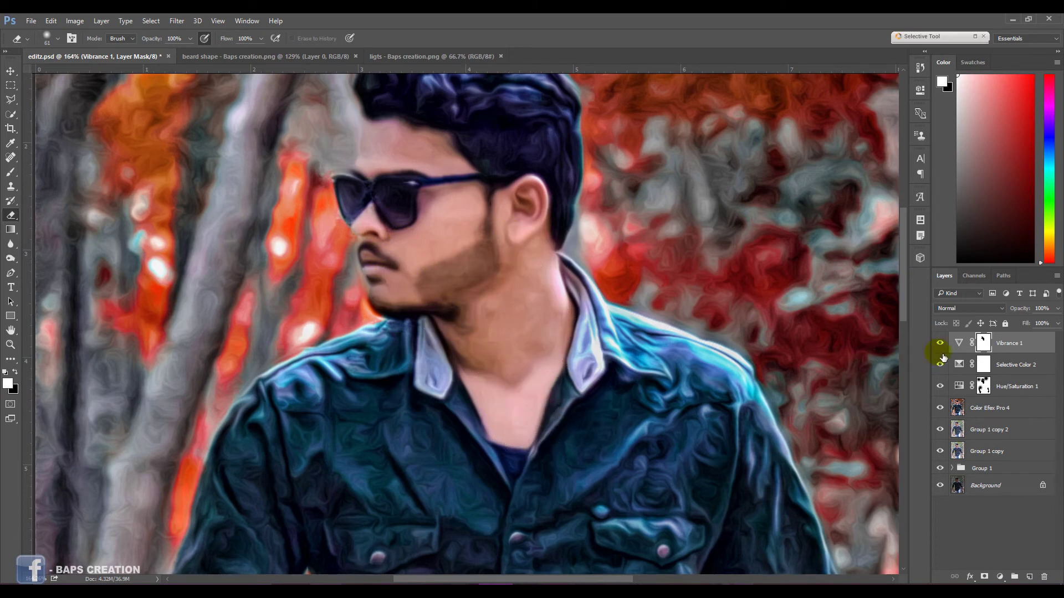
Step: Erase the Selective Color 2 mask over the face, neck, forearms and hands
click(980, 365)
mouse_move(368, 138)
mouse_down()
mouse_move(423, 171)
mouse_move(447, 213)
mouse_move(423, 289)
mouse_move(485, 302)
mouse_move(541, 233)
mouse_move(489, 397)
mouse_move(580, 357)
mouse_move(541, 351)
mouse_up()
scroll(504, 372, down, 5)
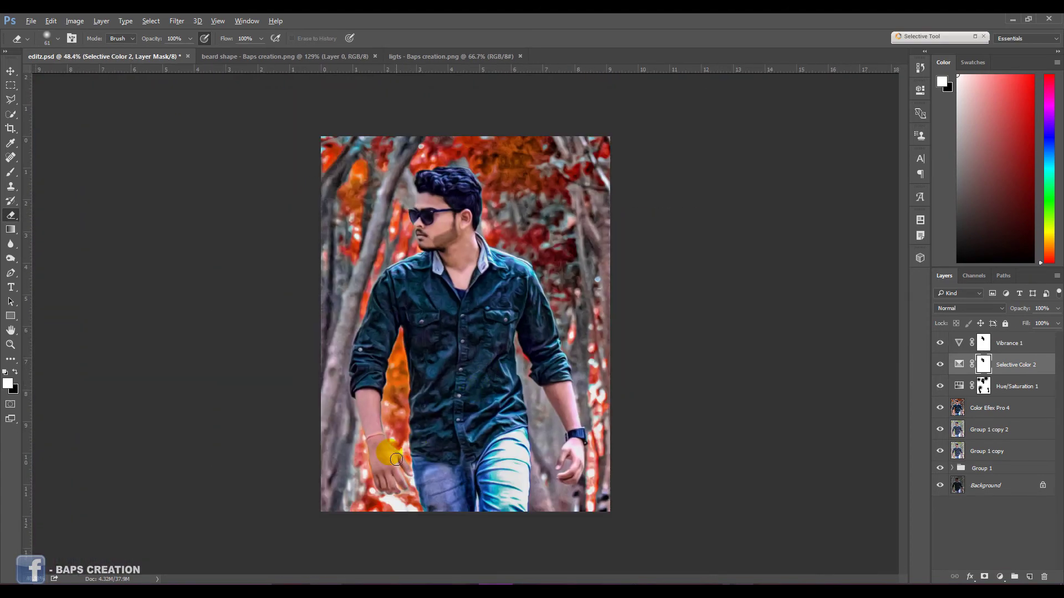
scroll(325, 447, up, 3)
mouse_move(325, 447)
mouse_down()
mouse_move(313, 408)
mouse_move(378, 551)
mouse_up()
scroll(378, 552, down, 1)
scroll(378, 552, down, 2)
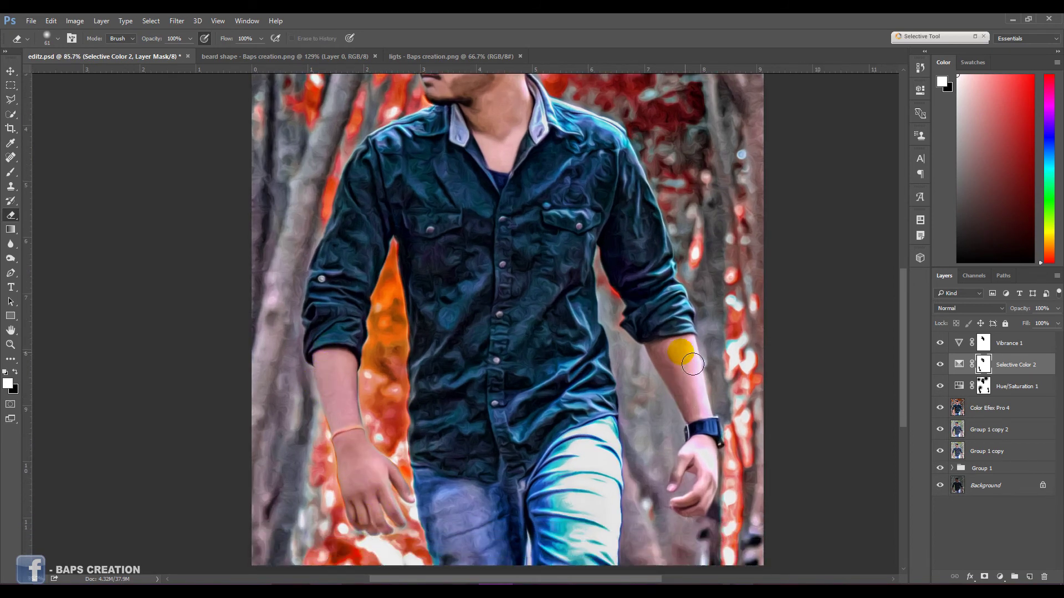
mouse_move(684, 365)
mouse_down()
mouse_move(671, 364)
mouse_move(697, 362)
mouse_move(717, 448)
mouse_move(700, 515)
mouse_move(688, 483)
mouse_move(710, 435)
mouse_up()
alt+scroll(637, 390, down, 2)
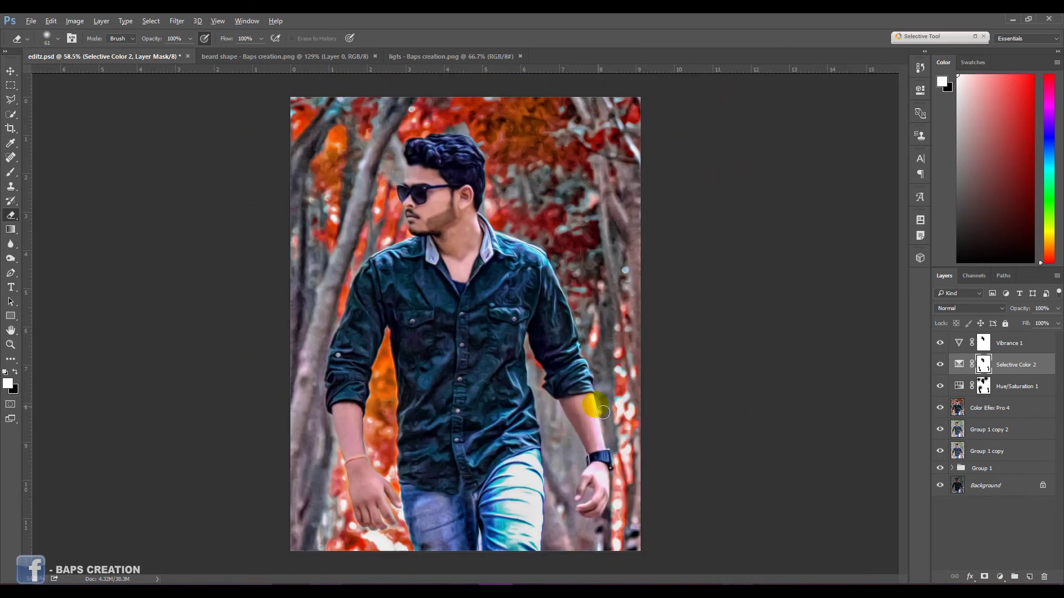
Step: Select Vibrance 1, zoom in, and outline the left lens with the Polygonal Lasso
click(1026, 345)
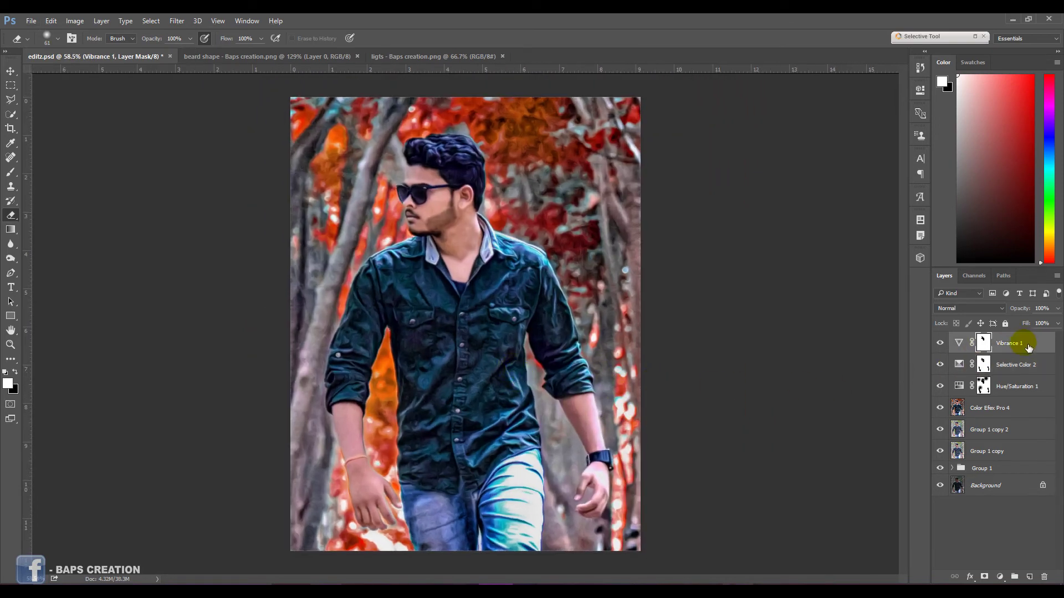
alt+scroll(426, 219, up, 1)
alt+scroll(413, 200, up, 4)
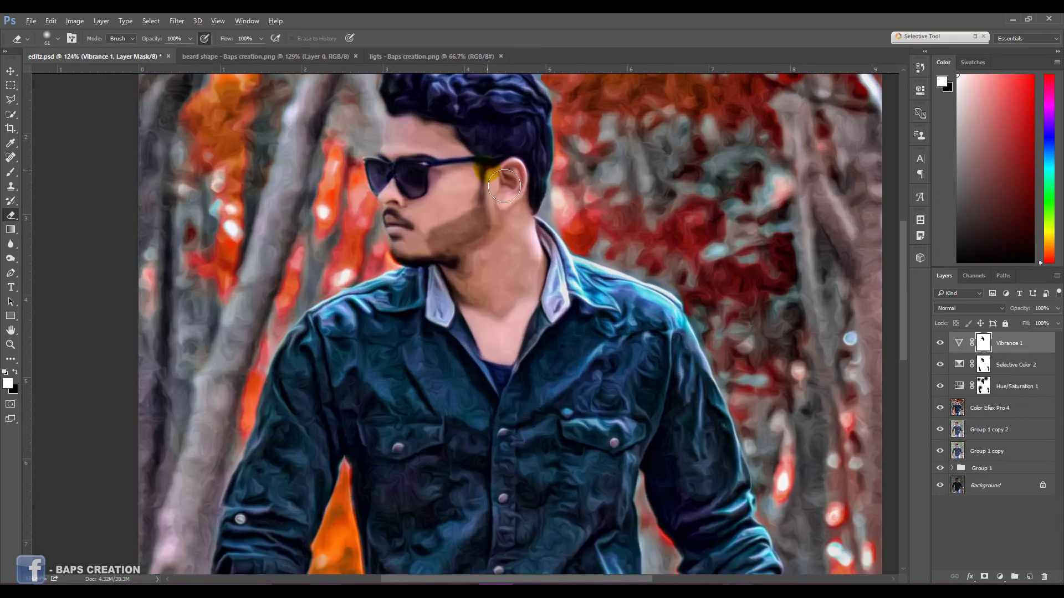
alt+scroll(383, 195, up, 2)
alt+scroll(384, 195, up, 1)
alt+scroll(404, 190, up, 1)
alt+scroll(404, 213, up, 1)
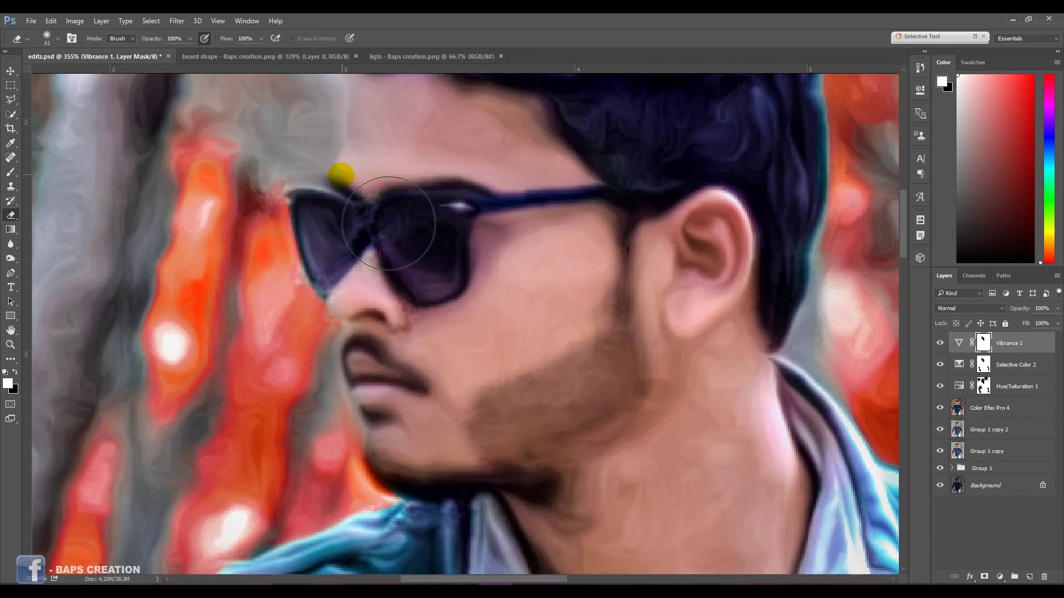
right_click(11, 99)
click(41, 110)
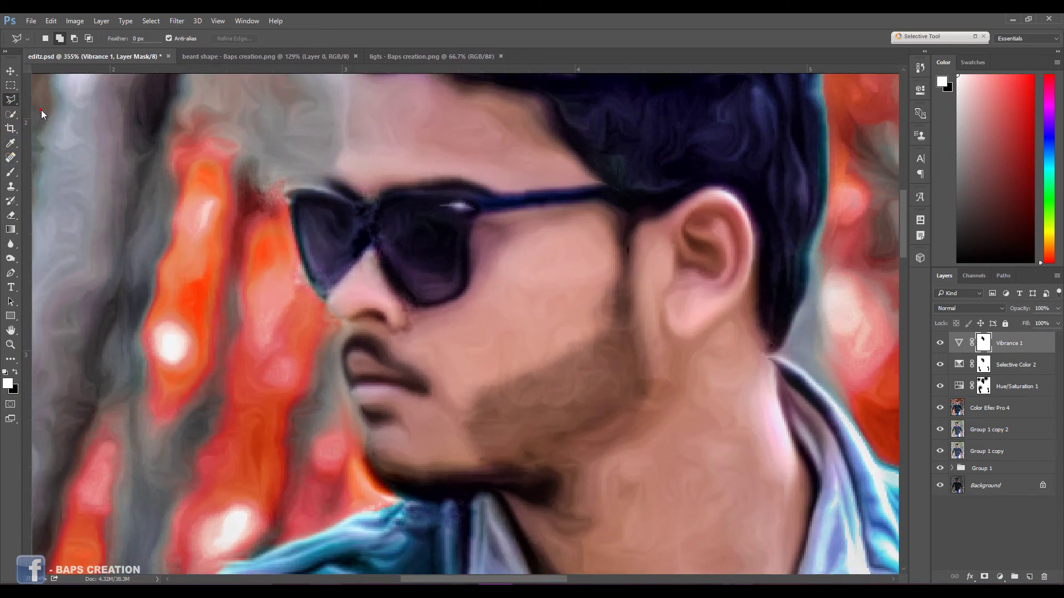
click(319, 284)
click(298, 221)
click(297, 197)
click(318, 198)
click(367, 244)
double_click(327, 294)
Step: Outline the right lens to include it in the selection
click(398, 202)
click(424, 202)
click(444, 207)
click(455, 221)
click(452, 287)
click(449, 294)
click(423, 299)
click(390, 269)
click(379, 224)
click(381, 223)
click(1000, 577)
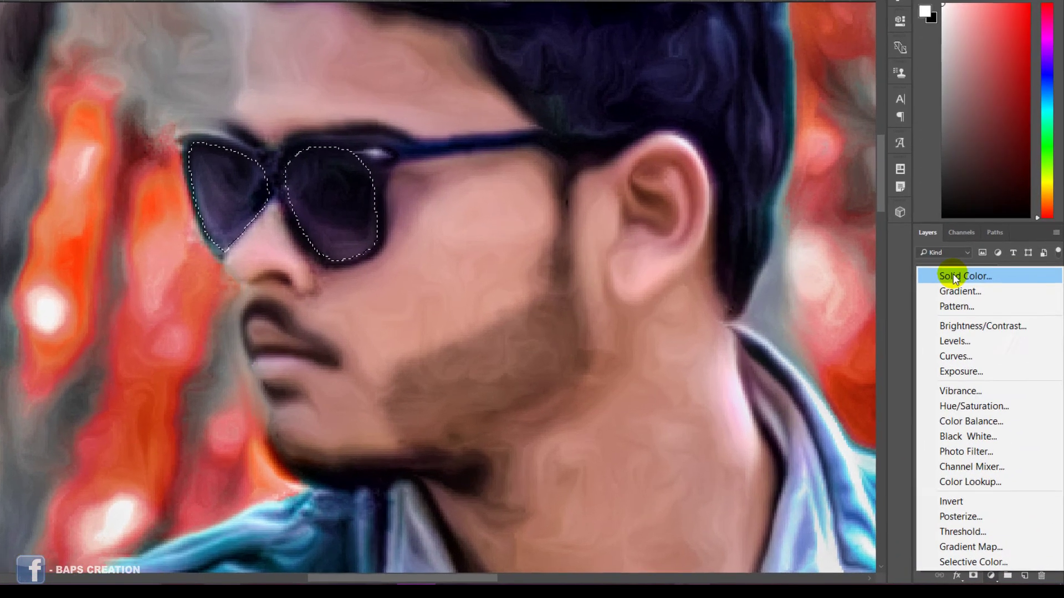
Step: Fill the lens selection with a Solid Color layer of hex 046eff
click(977, 313)
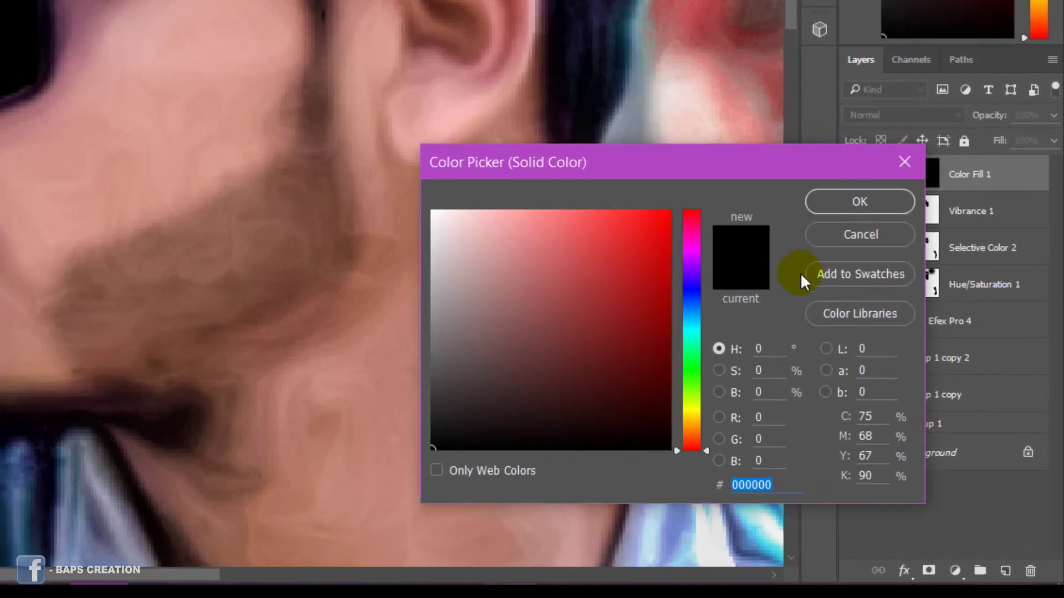
drag(725, 161, 726, 50)
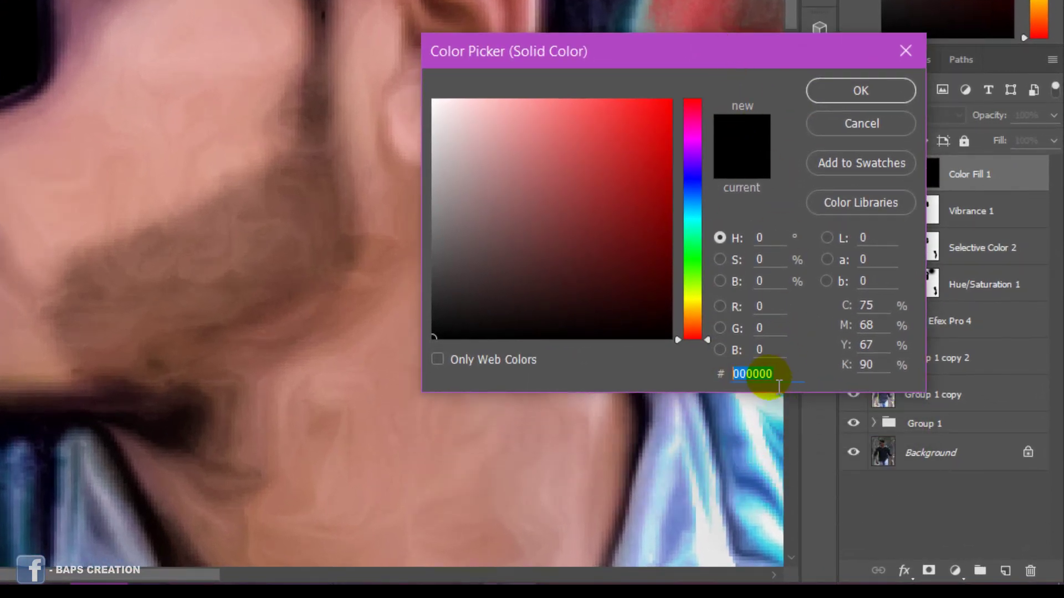
text(046eff)
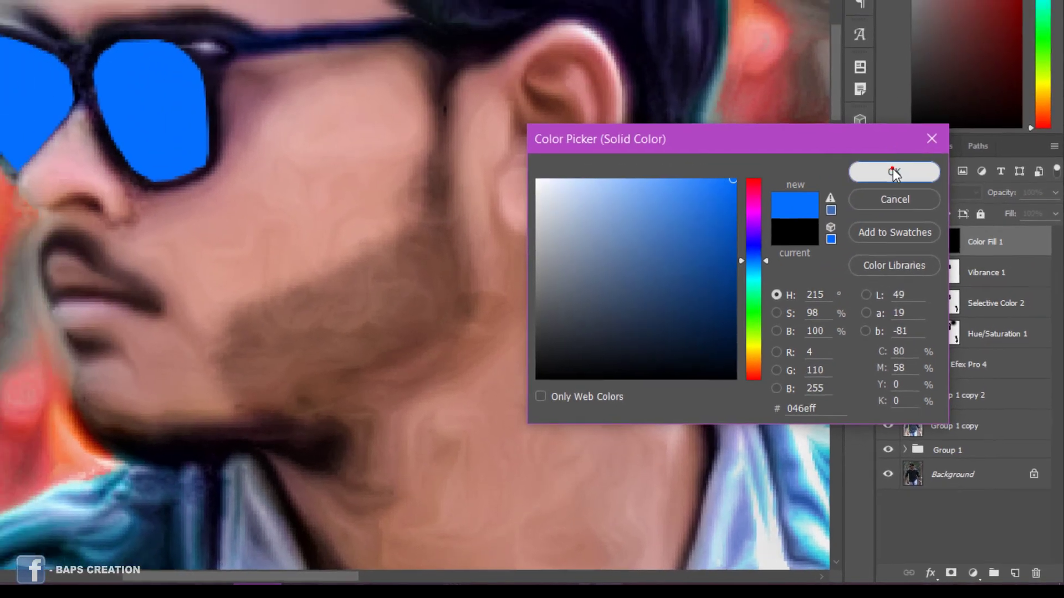
click(831, 92)
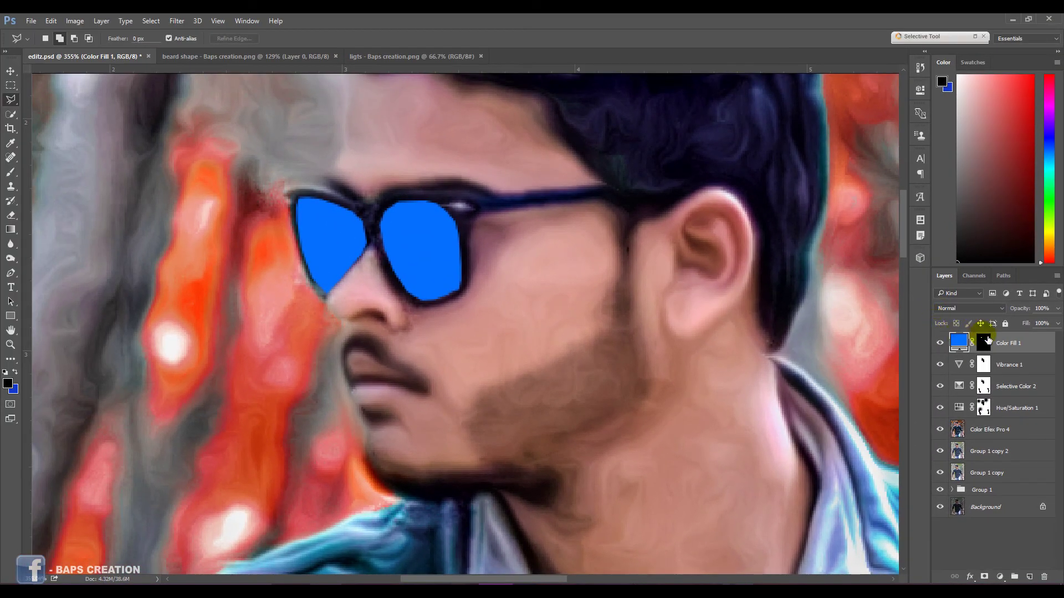
Step: Refine the Color Fill mask with Smooth 4 to soften the lens edges
click(984, 342)
right_click(983, 342)
click(967, 442)
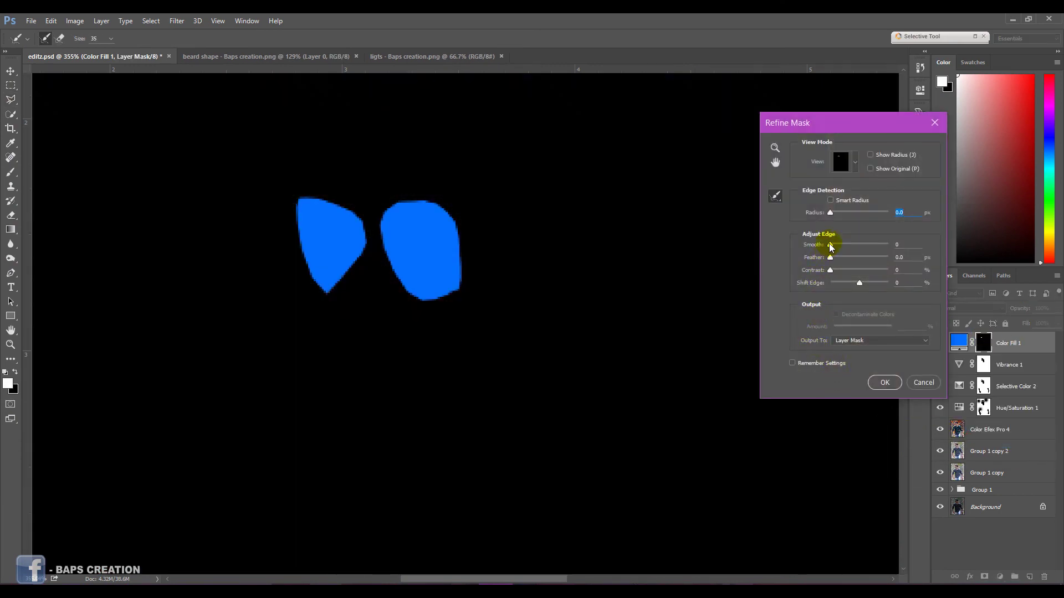
drag(834, 246, 837, 247)
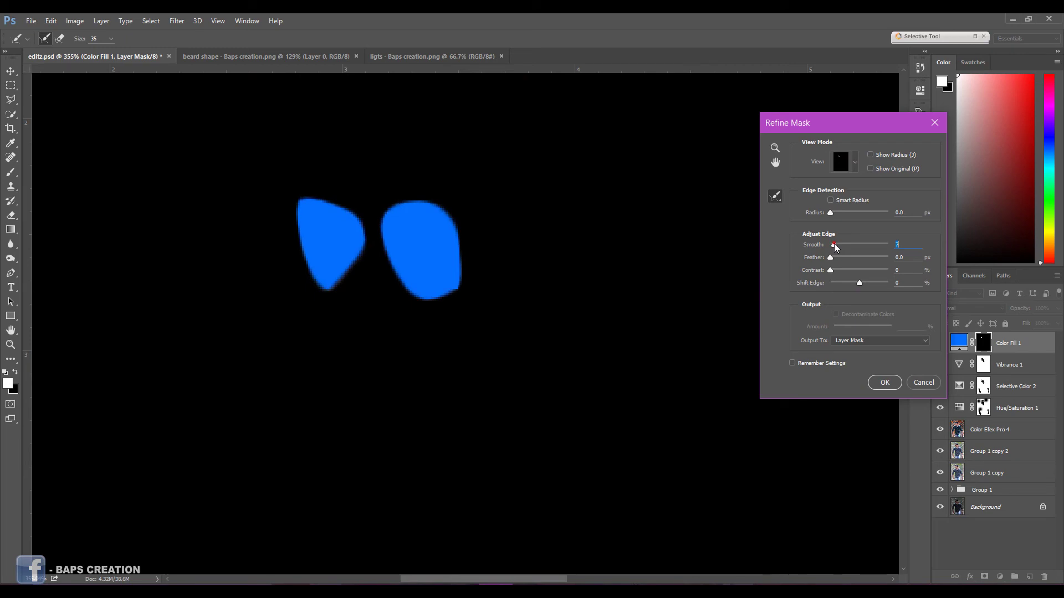
click(888, 380)
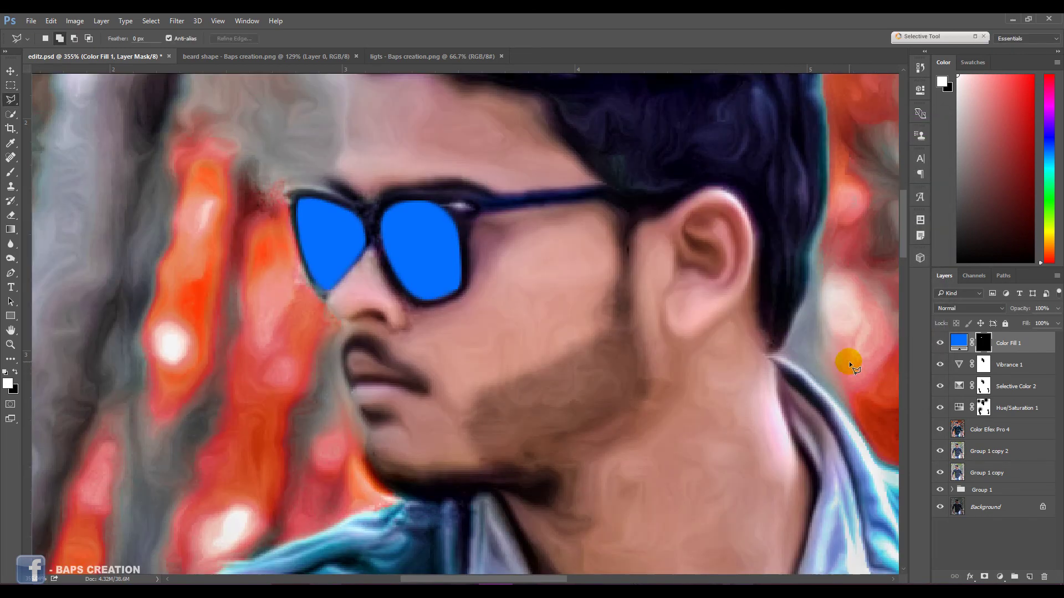
Step: Compare the blue fill on and off, then stamp all visible layers into Layer 5
scroll(793, 334, down, 3)
scroll(776, 327, down, 3)
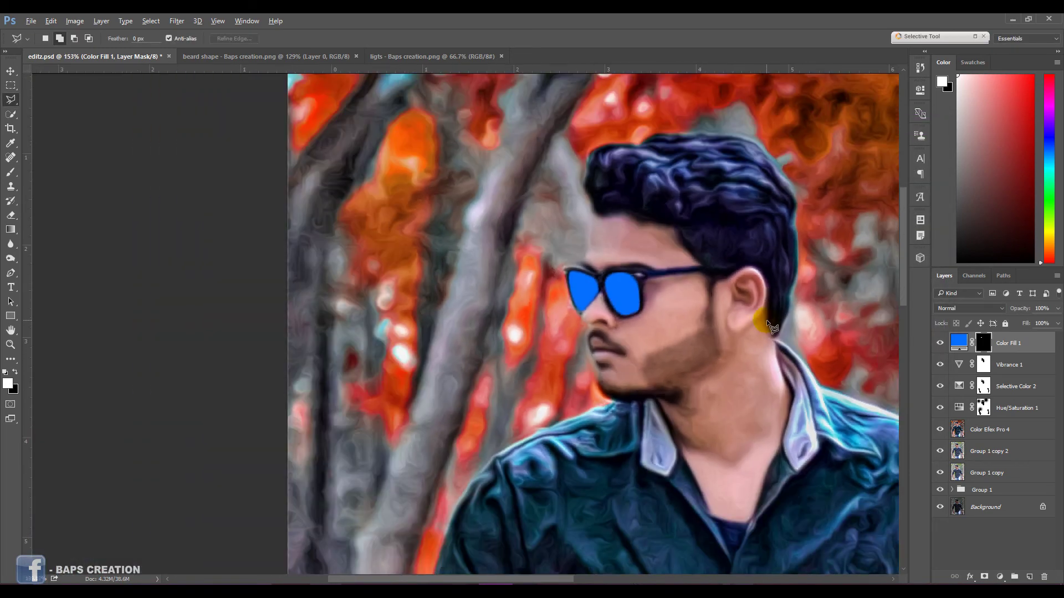
scroll(764, 319, down, 2)
scroll(761, 320, down, 2)
scroll(762, 320, up, 1)
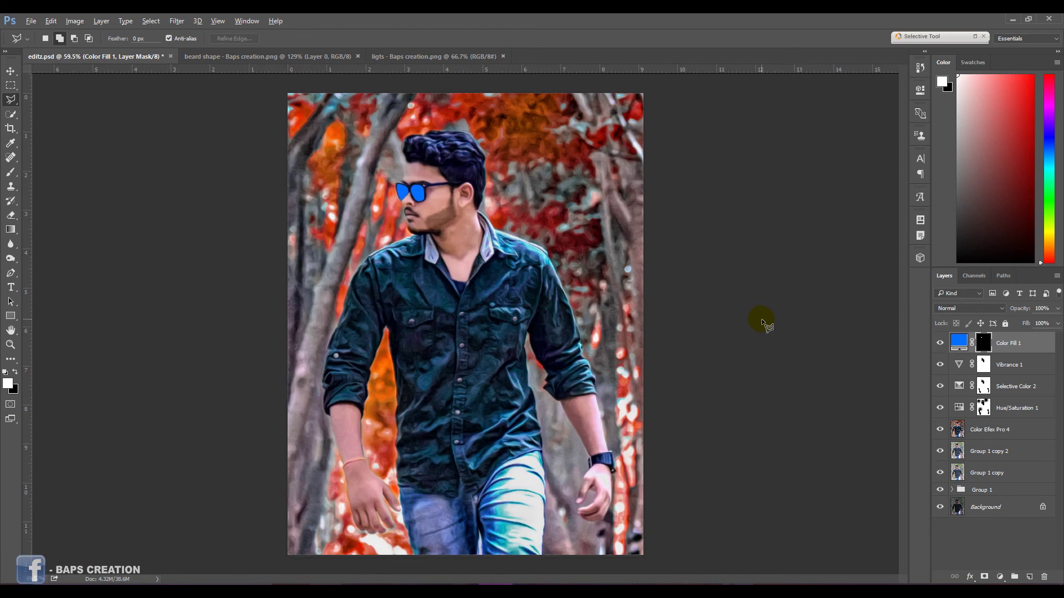
click(940, 343)
click(940, 343)
click(959, 342)
key(ctrl+shift+alt+e)
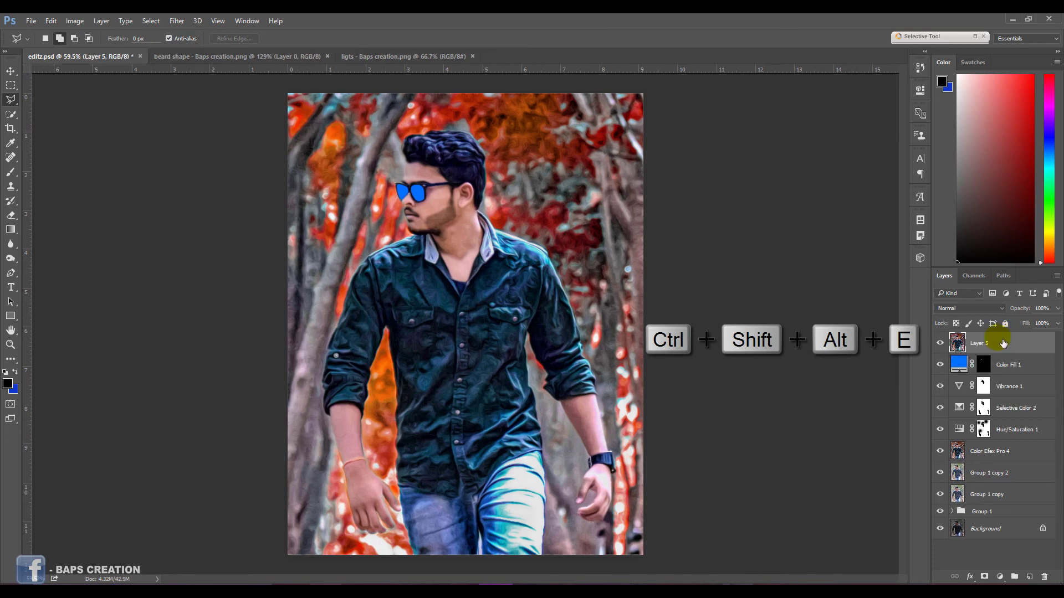
Step: Apply Filter > Noise > GREYCstoration with default settings to merged Layer 5
click(178, 21)
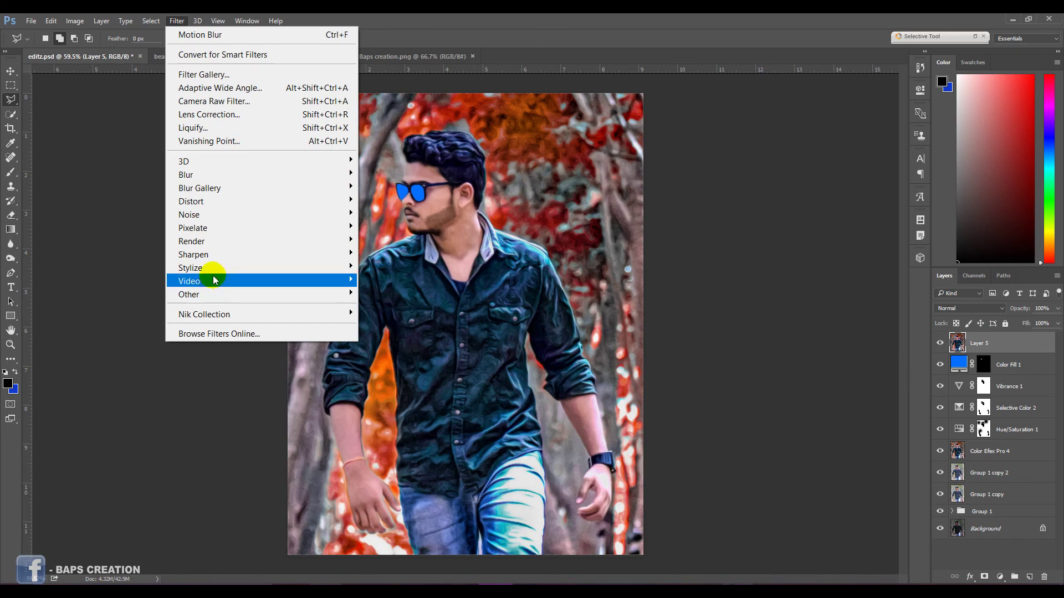
click(217, 214)
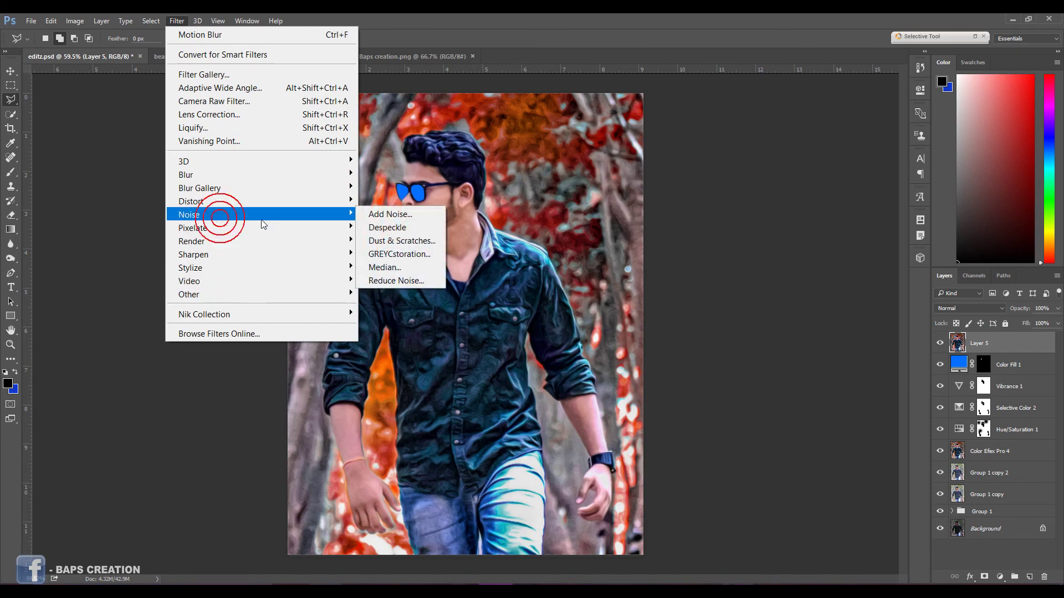
click(404, 254)
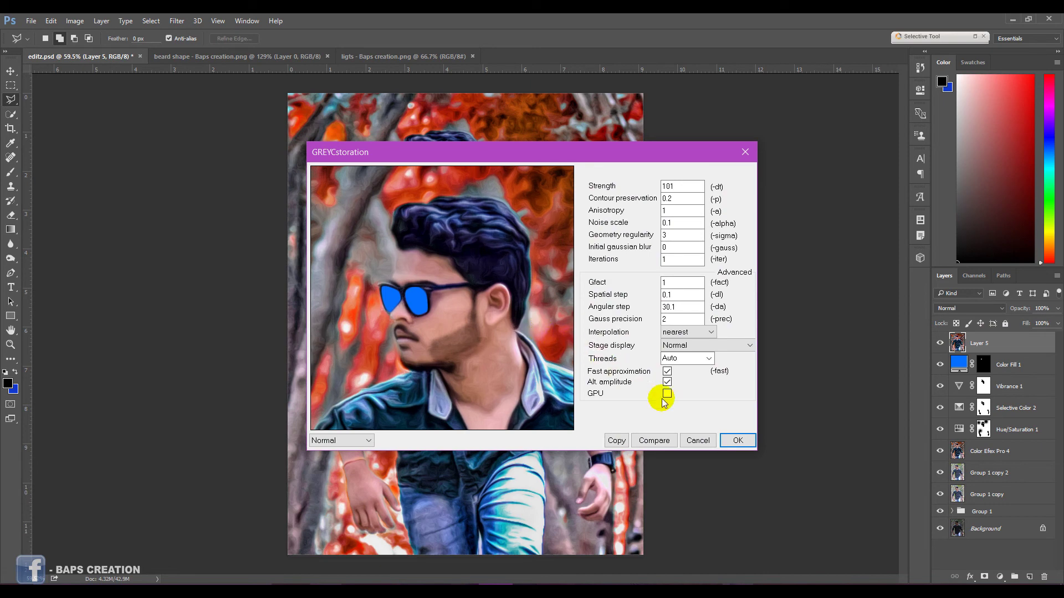
click(737, 441)
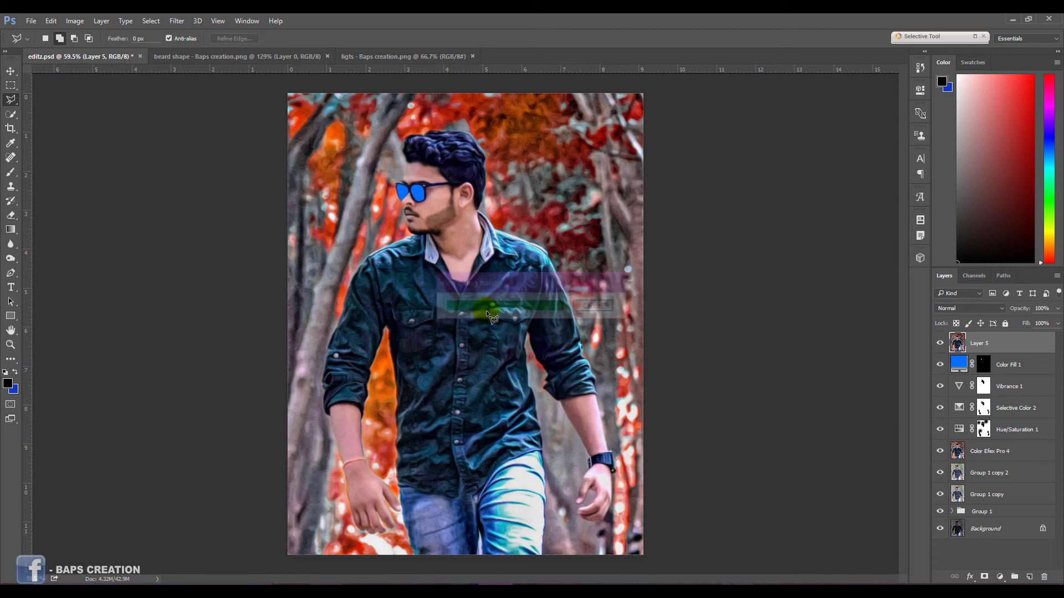
Step: Select the merged Layer 5 and add a layer mask to it
scroll(431, 149, up, 2)
scroll(431, 149, up, 2)
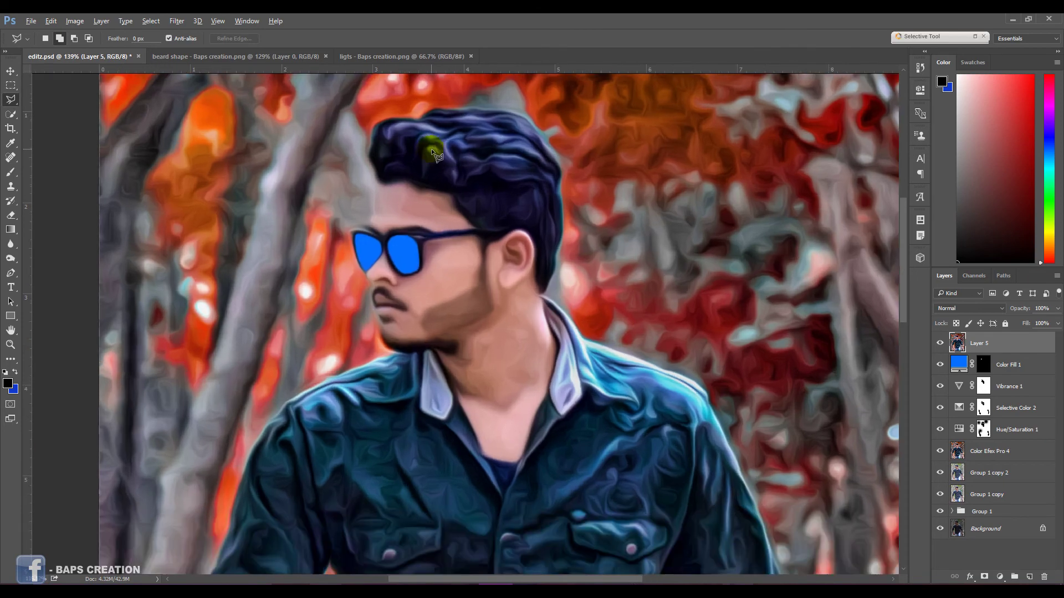
scroll(349, 171, up, 2)
scroll(323, 220, up, 2)
scroll(381, 319, up, 1)
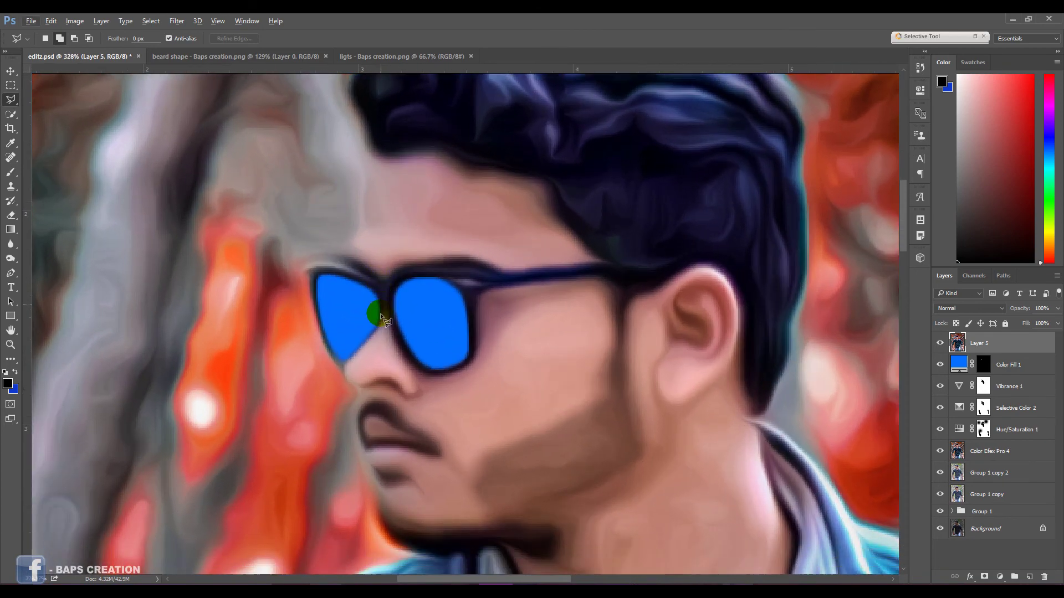
scroll(382, 318, down, 1)
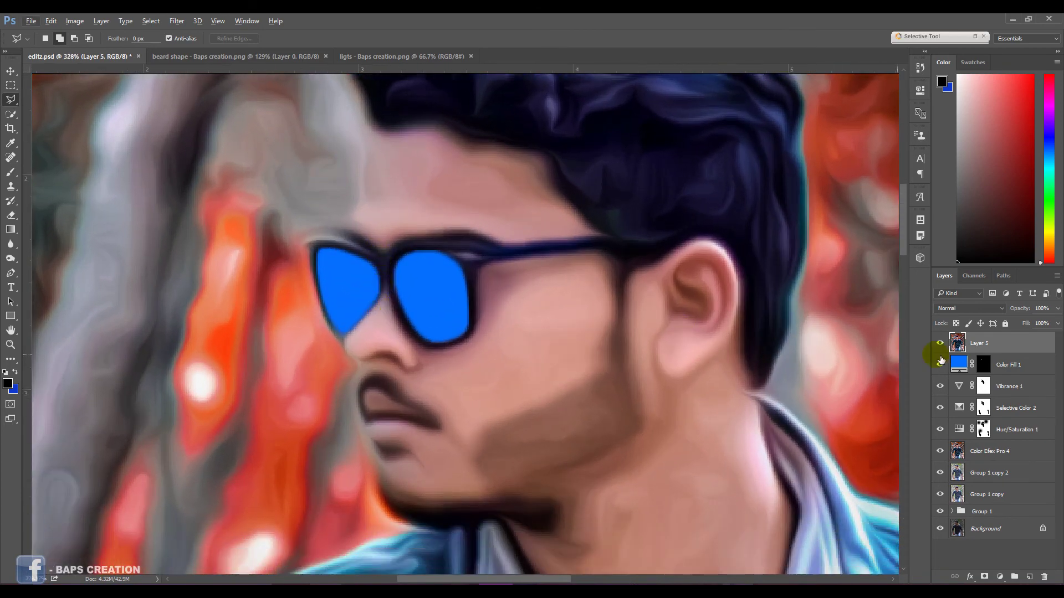
click(984, 343)
click(985, 577)
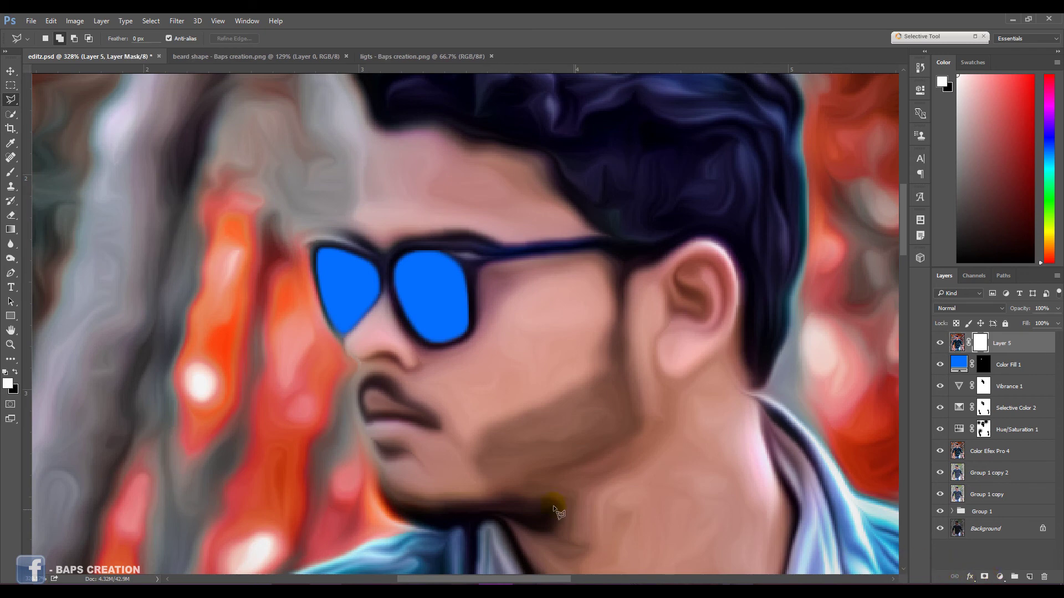
Step: Set a 14 px eraser and zoom out to fit the whole portrait (about 59%)
click(14, 220)
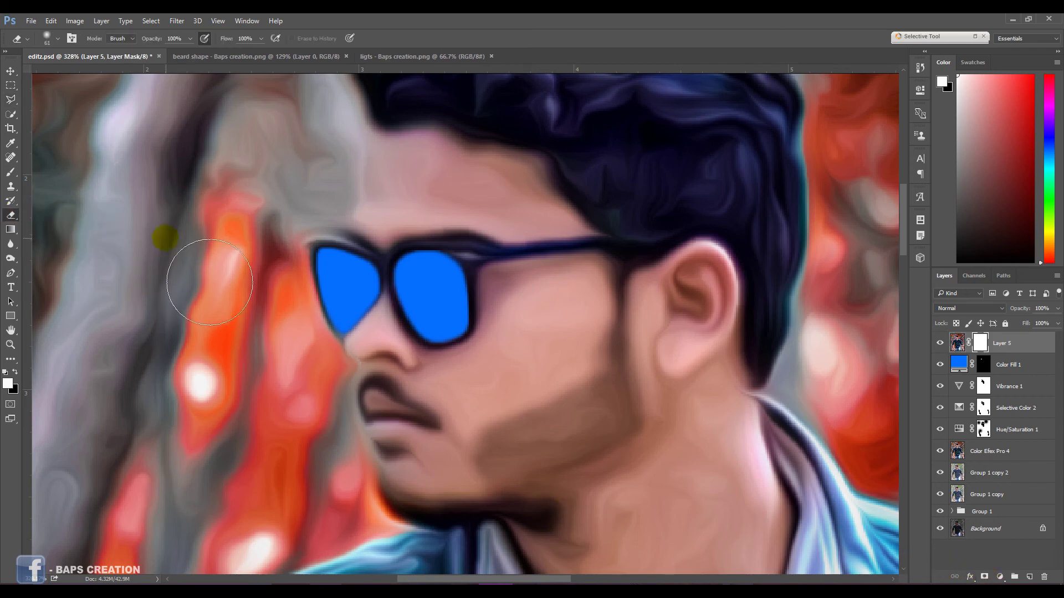
right_click(427, 244)
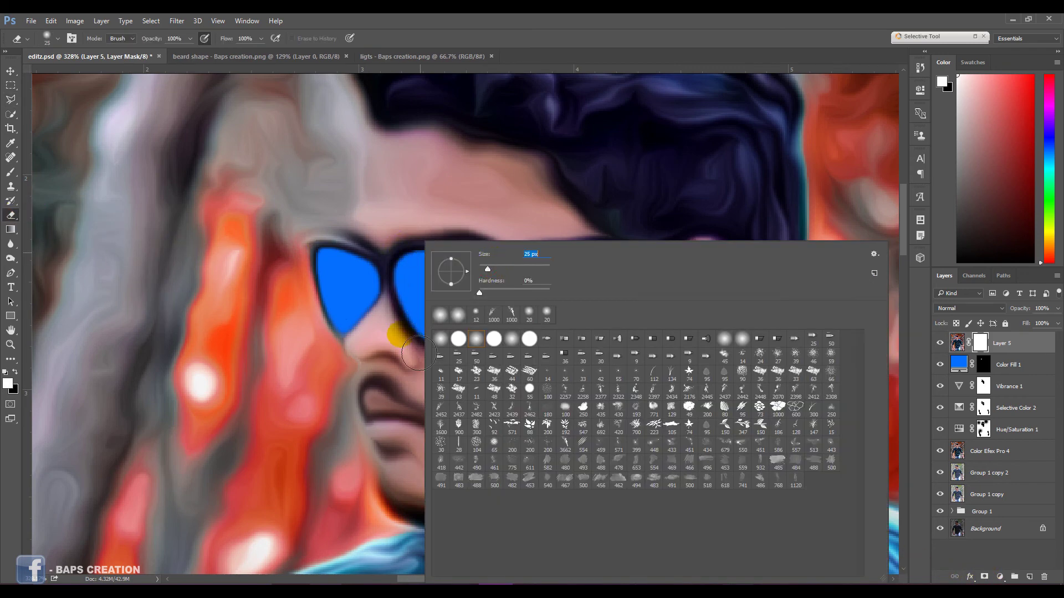
drag(489, 269, 484, 269)
click(348, 355)
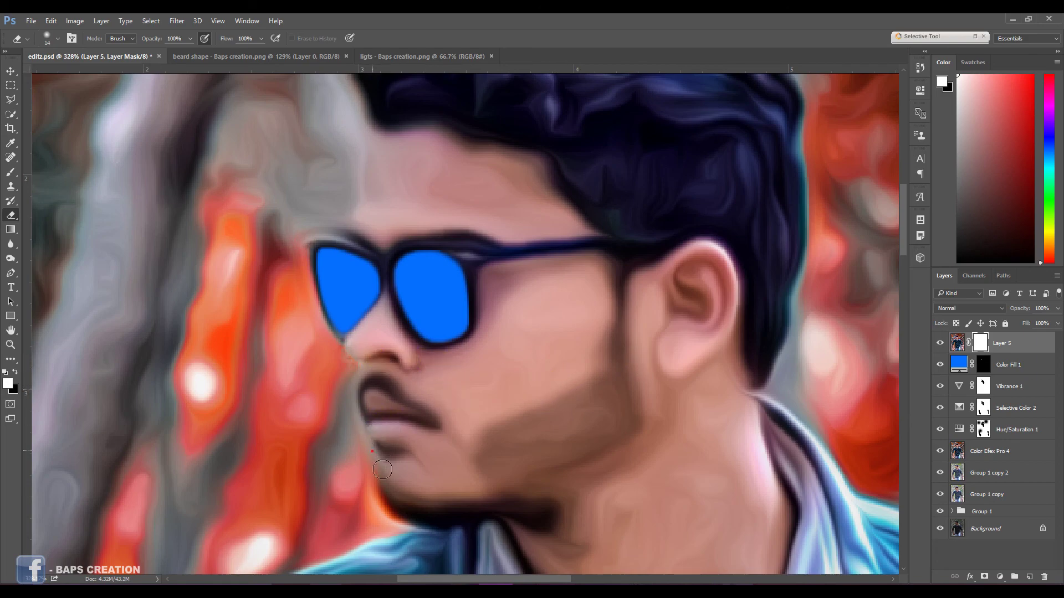
scroll(383, 470, down, 3)
scroll(396, 467, down, 2)
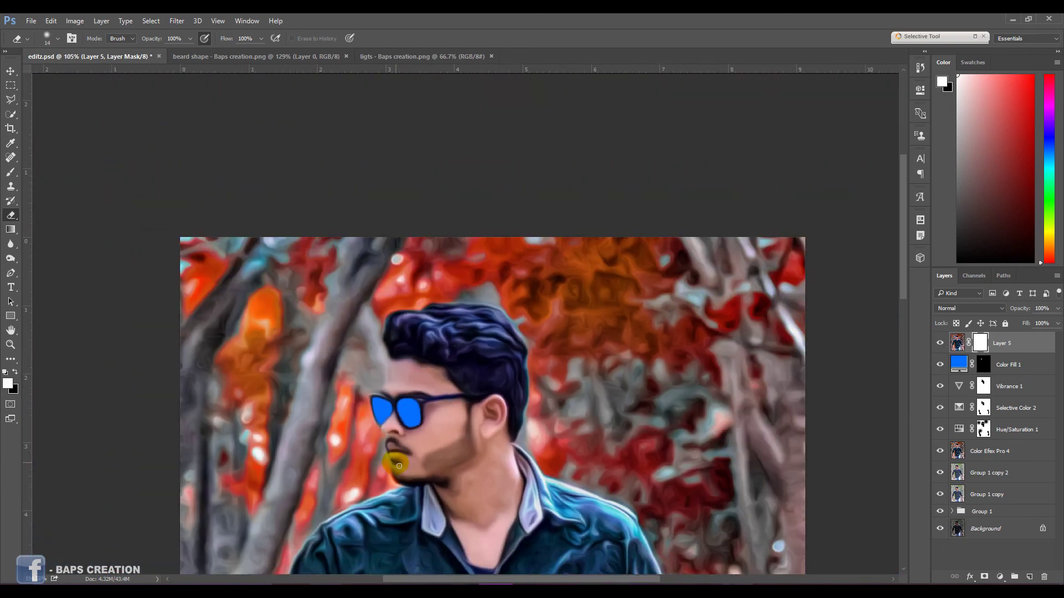
scroll(399, 466, down, 2)
scroll(399, 466, down, 2)
scroll(405, 432, up, 2)
scroll(406, 417, down, 1)
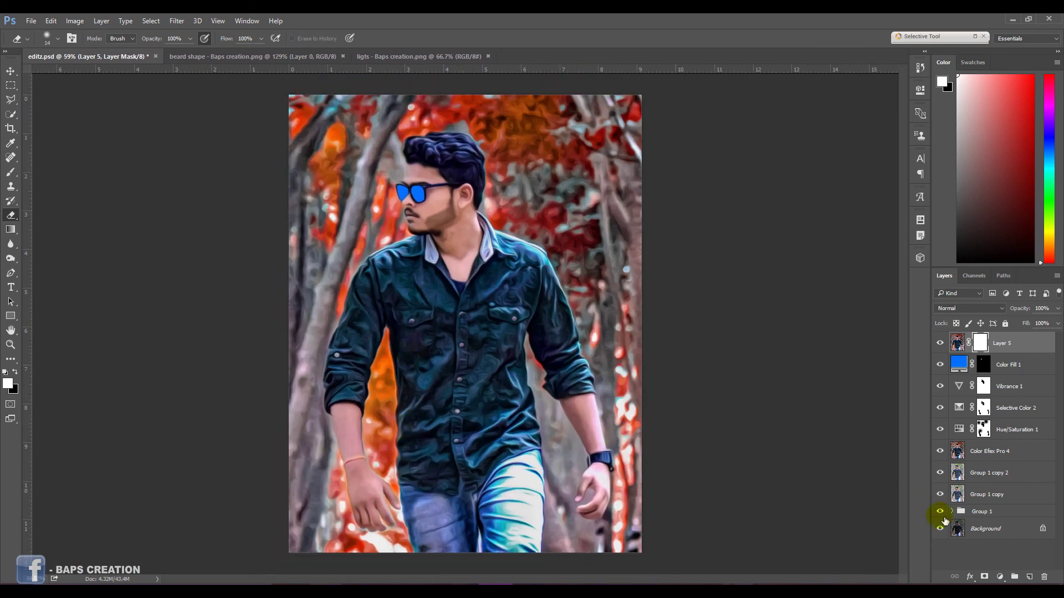
Step: Add a new empty layer above Layer 5 and pick the Brush tool with a red foreground colour
click(1030, 576)
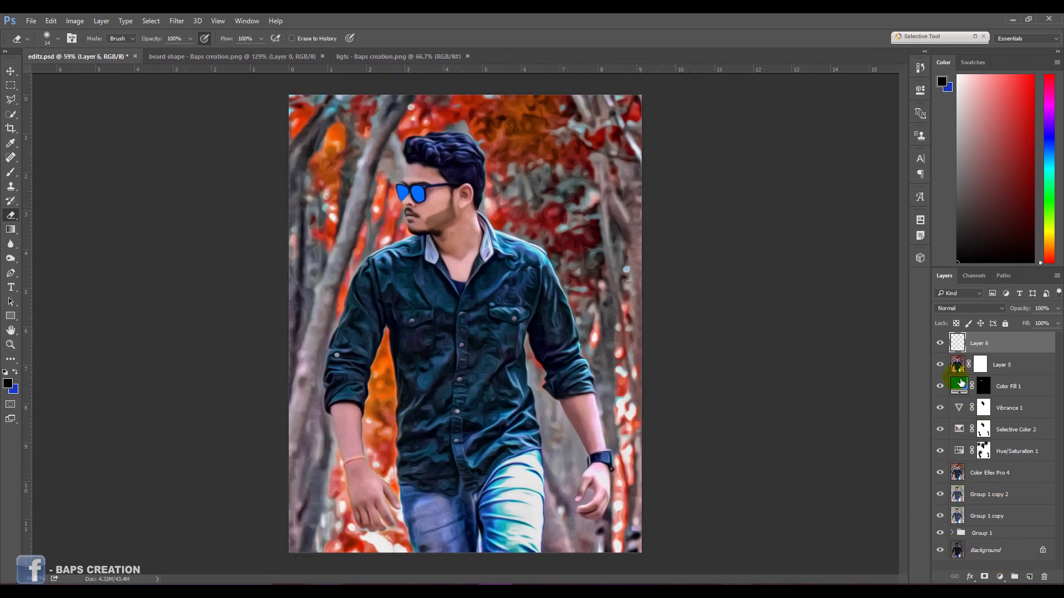
right_click(10, 173)
click(45, 172)
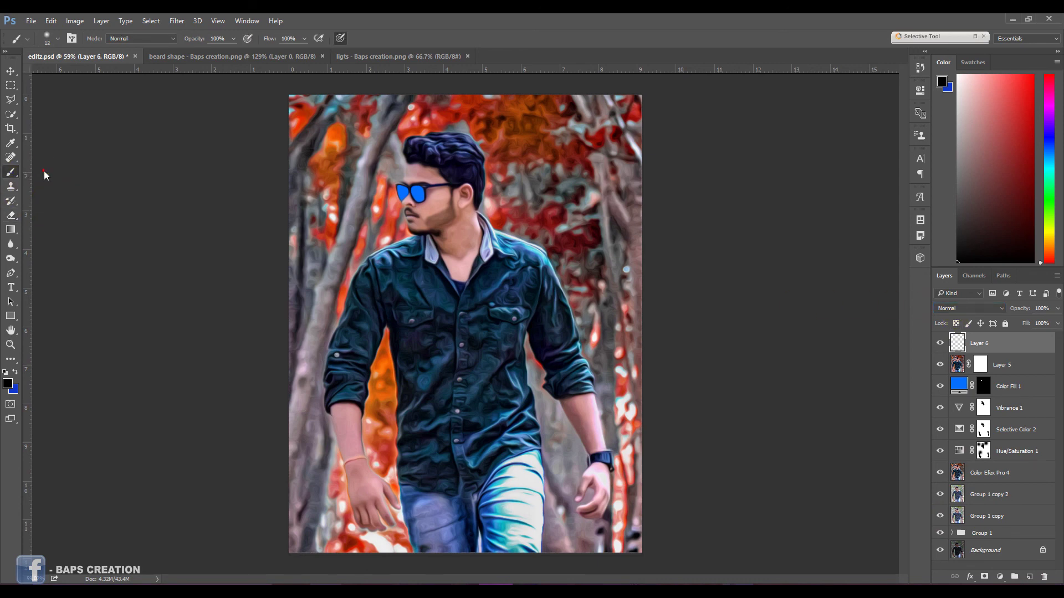
click(7, 384)
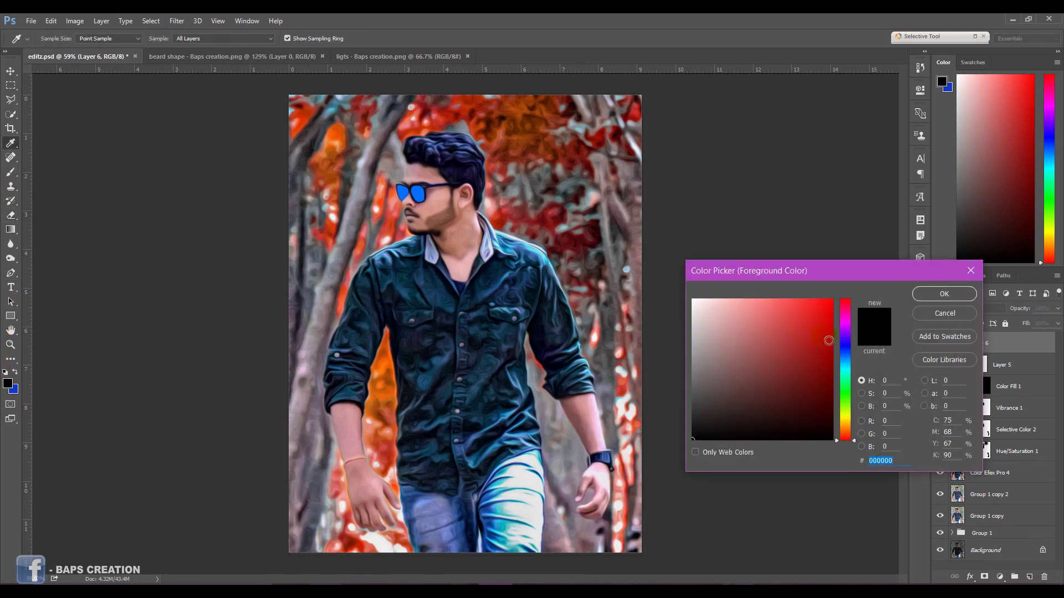
click(832, 302)
click(944, 294)
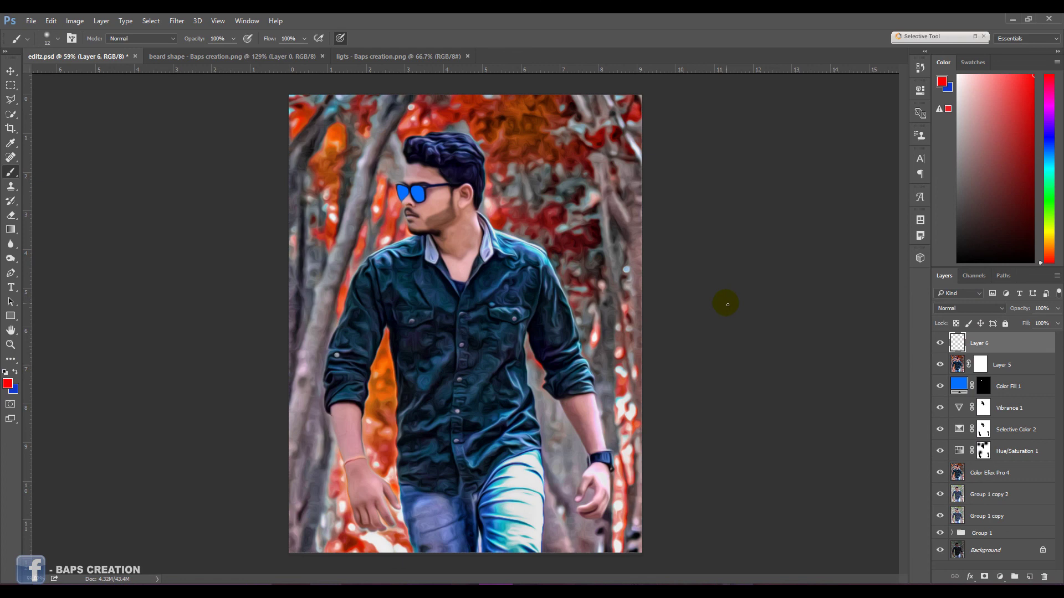
Step: Paint a large soft red glow on the shirt's left side, blended as Screen
right_click(469, 242)
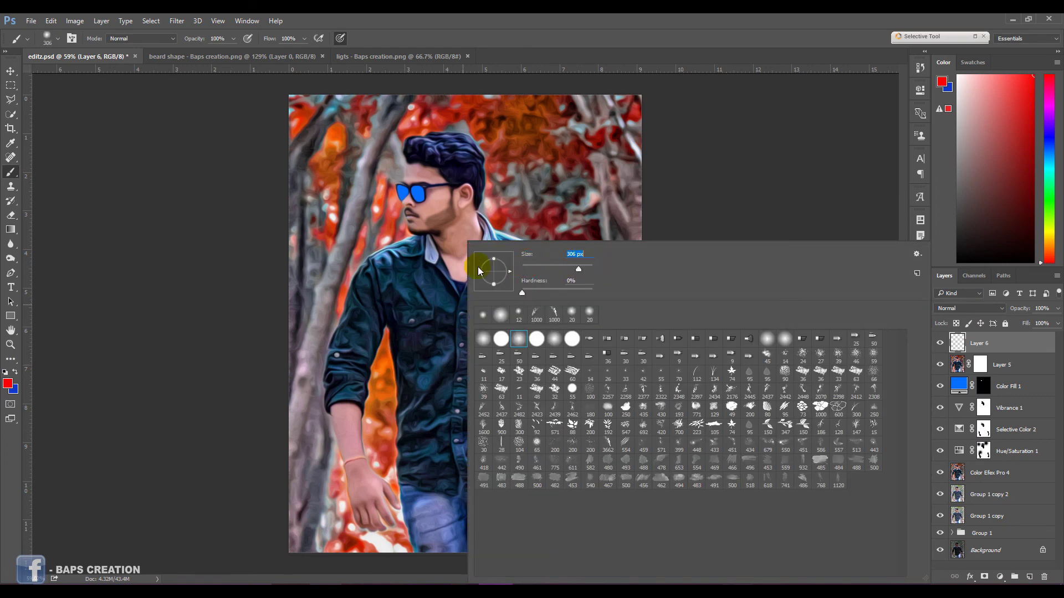
drag(551, 271, 579, 271)
key(Return)
drag(380, 349, 383, 416)
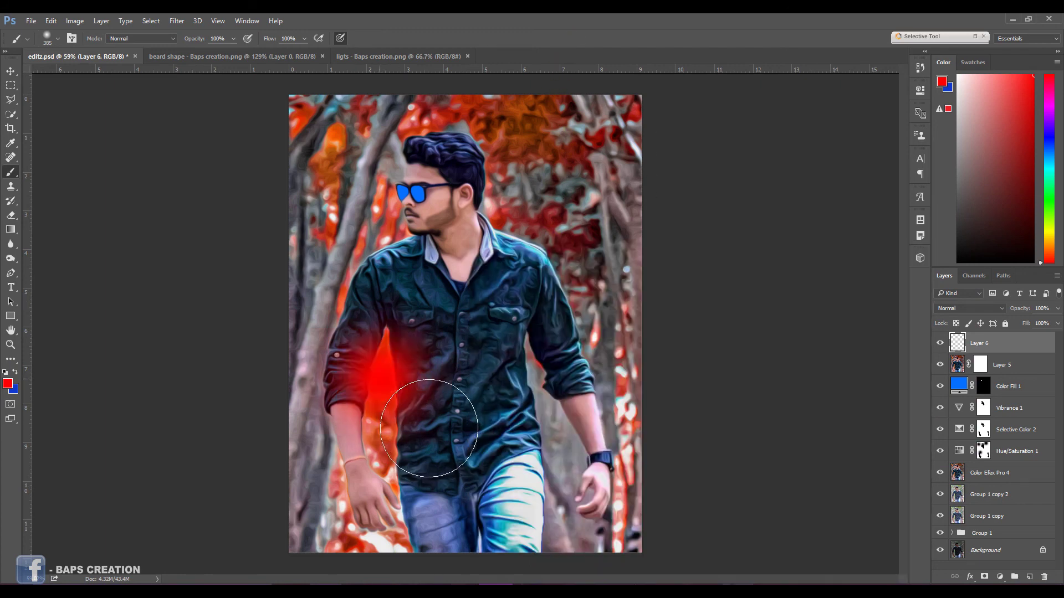
click(967, 308)
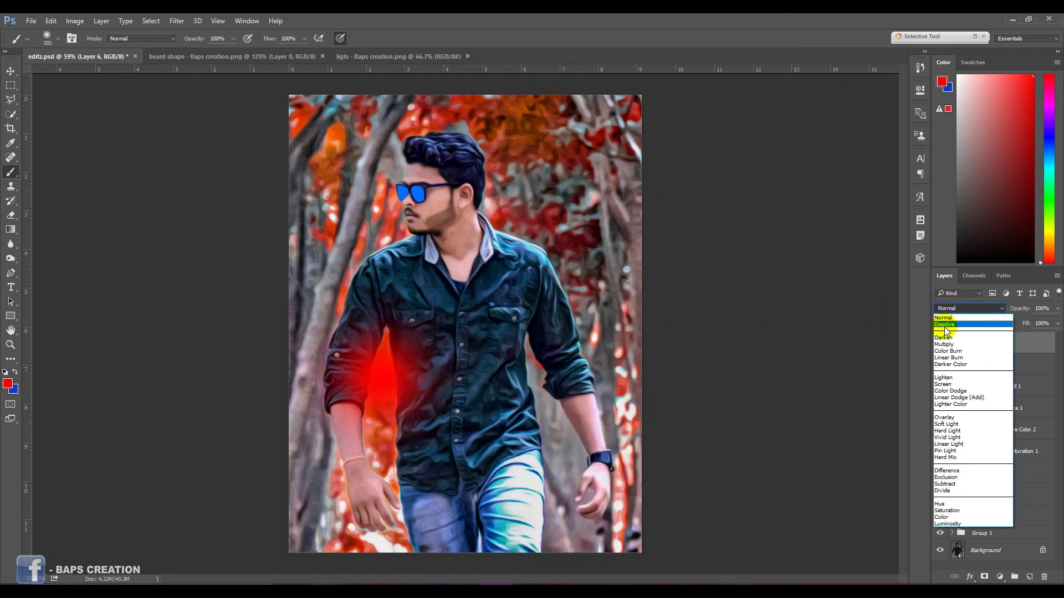
click(945, 384)
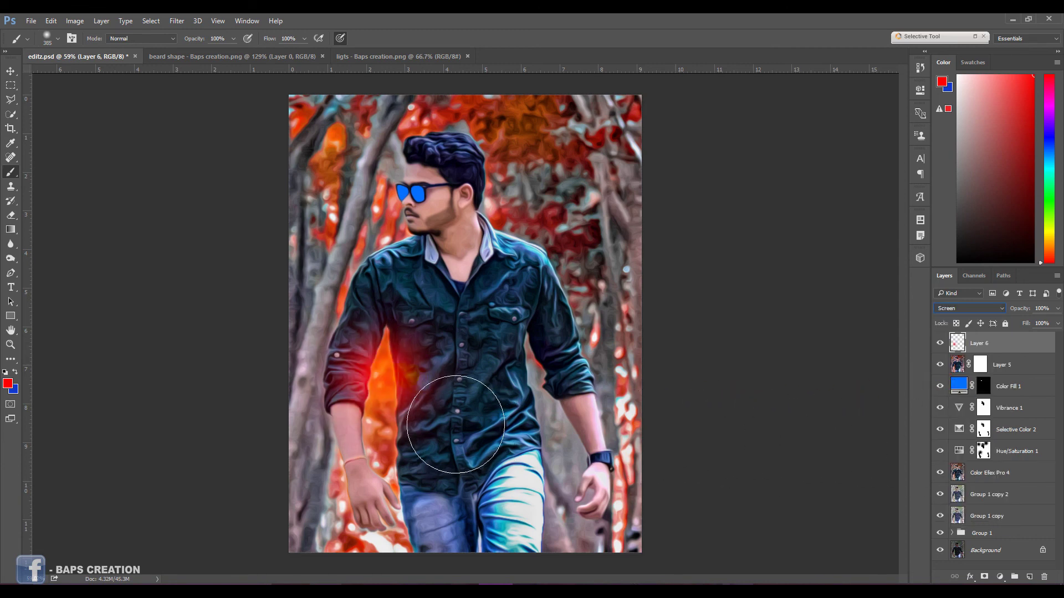
drag(410, 421, 397, 360)
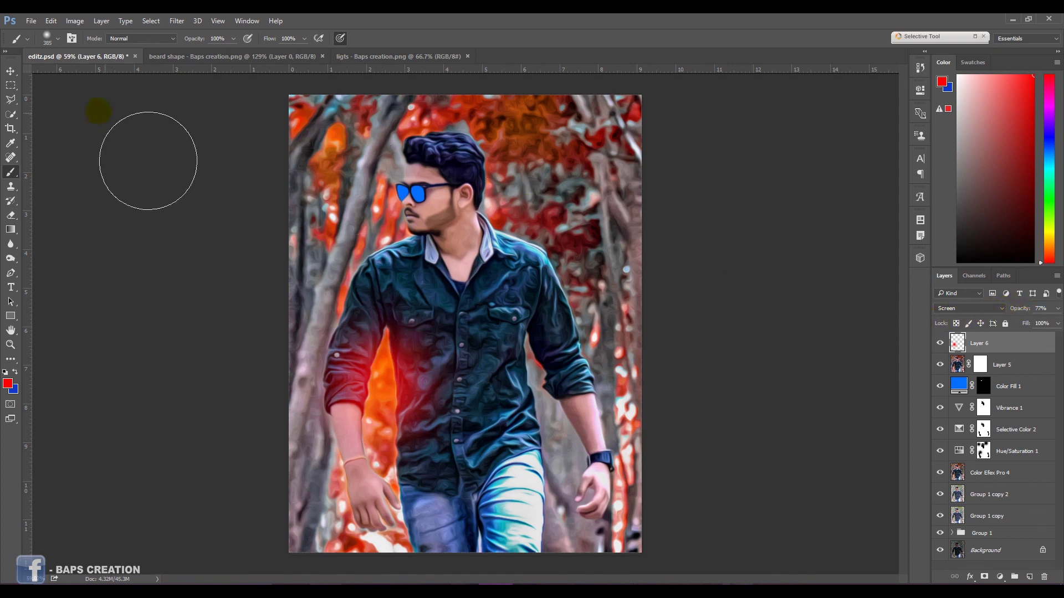
click(10, 71)
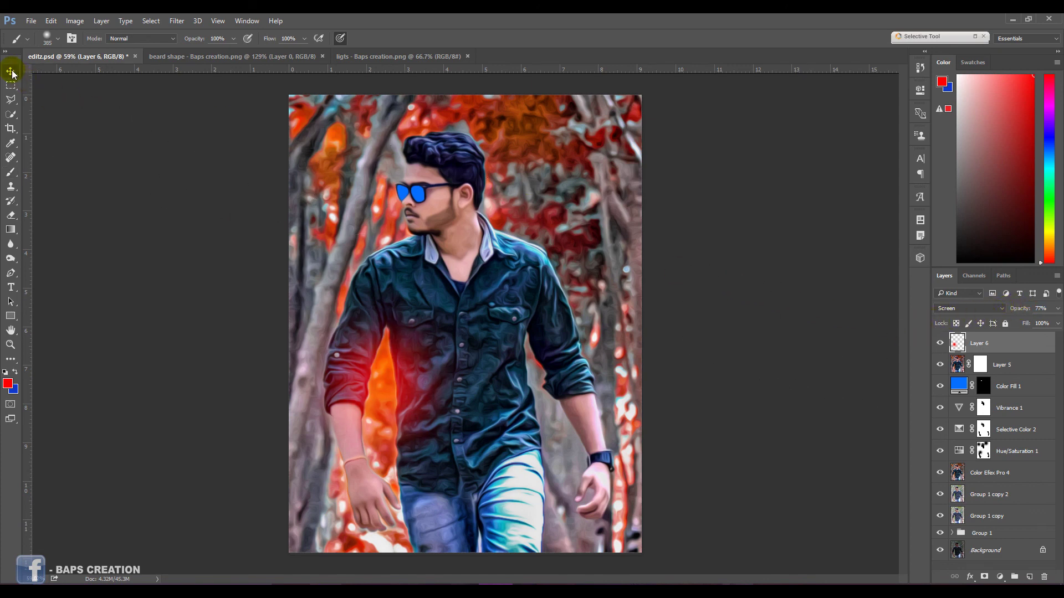
Step: Drag the light-flare image into editz.psd as a Screen-blended layer near the top
click(347, 56)
drag(355, 84, 396, 183)
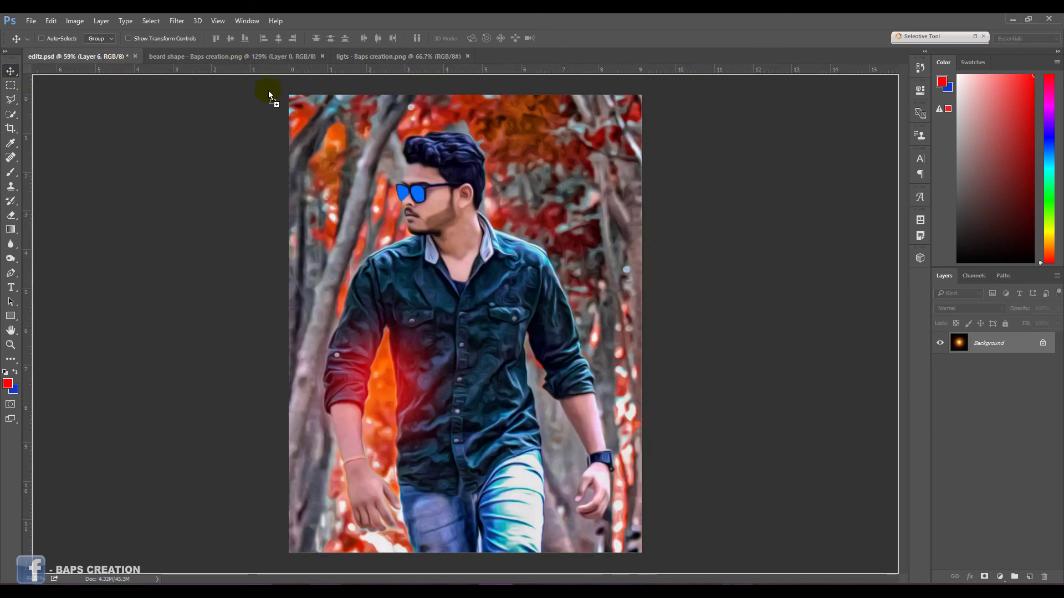
drag(499, 313, 472, 248)
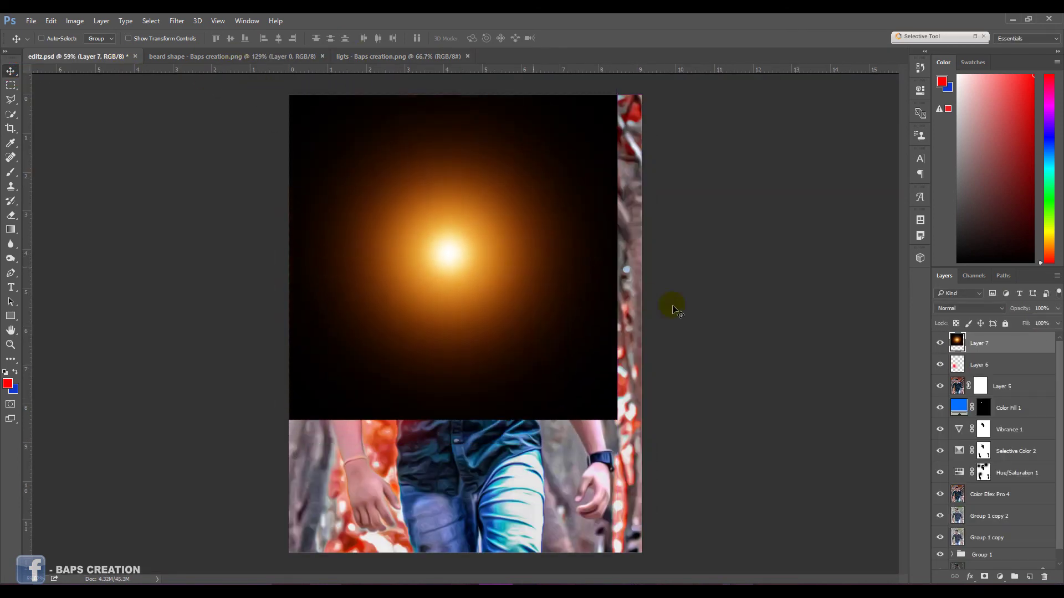
click(958, 309)
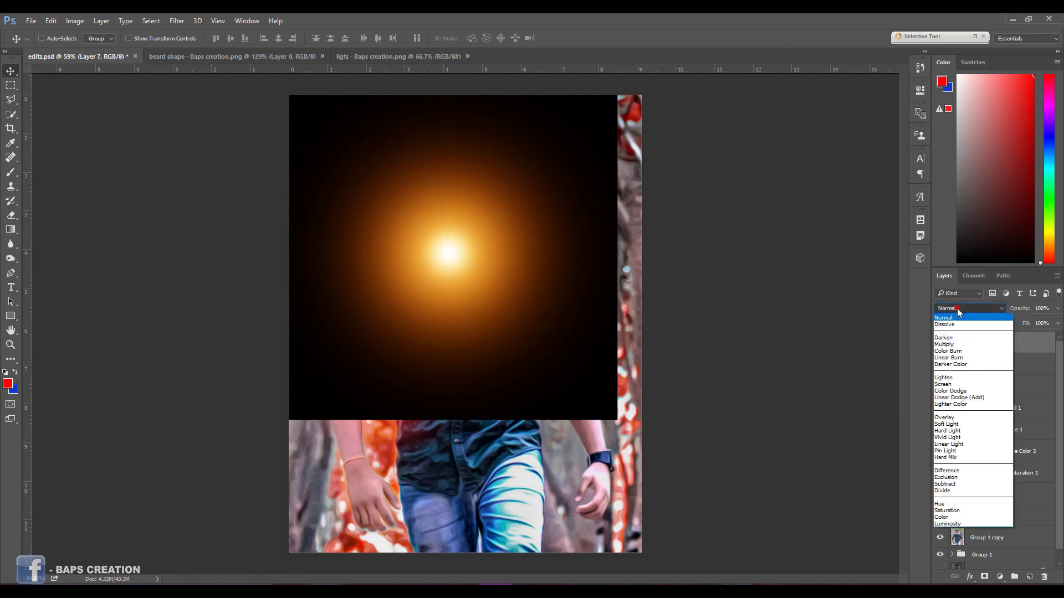
click(954, 384)
mouse_move(444, 251)
mouse_down()
mouse_move(394, 116)
mouse_move(404, 162)
mouse_up()
Step: Free-transform the flare smaller and position it along the top edge above the head
key(ctrl+t)
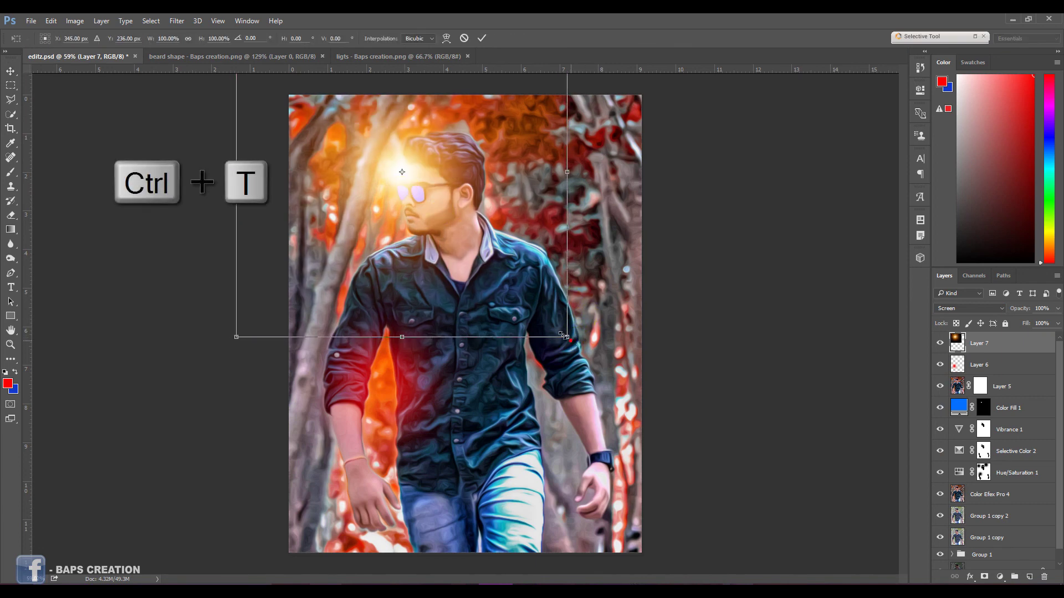
drag(580, 337, 527, 305)
mouse_move(457, 233)
mouse_down()
mouse_move(463, 153)
mouse_move(592, 143)
mouse_up()
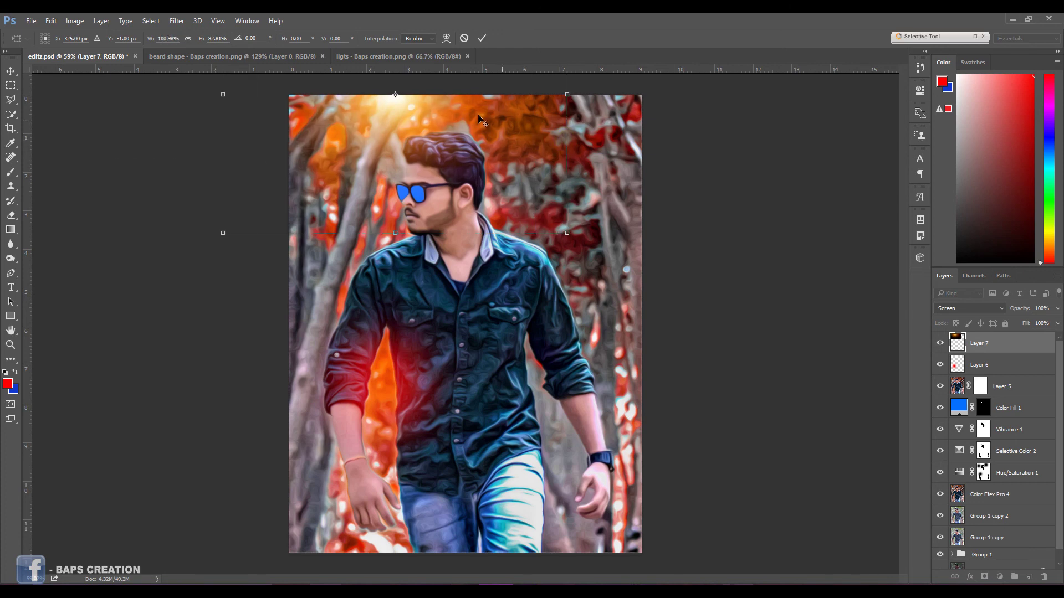
drag(439, 114, 436, 116)
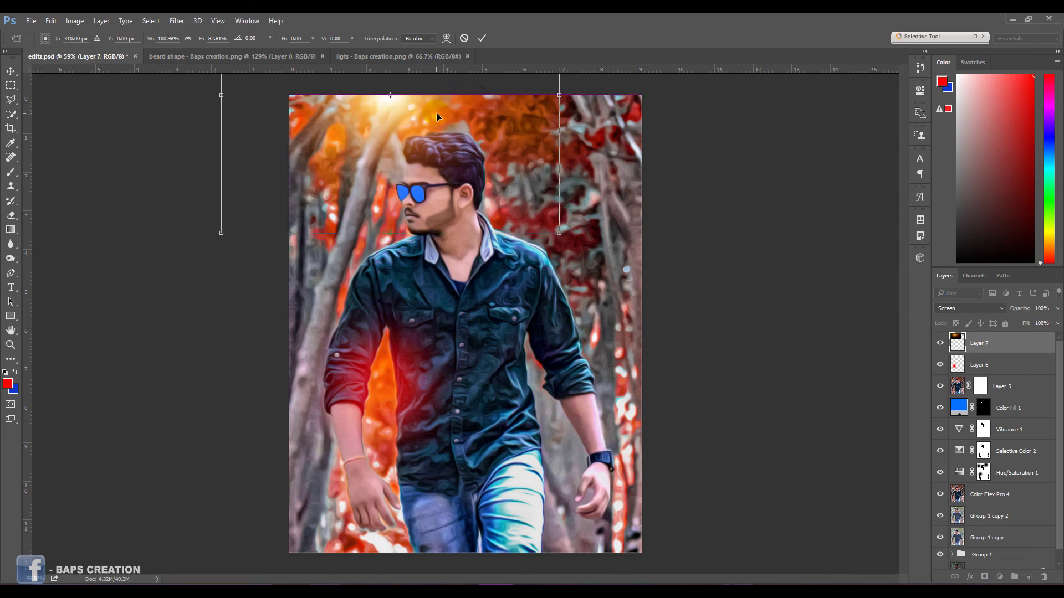
click(481, 38)
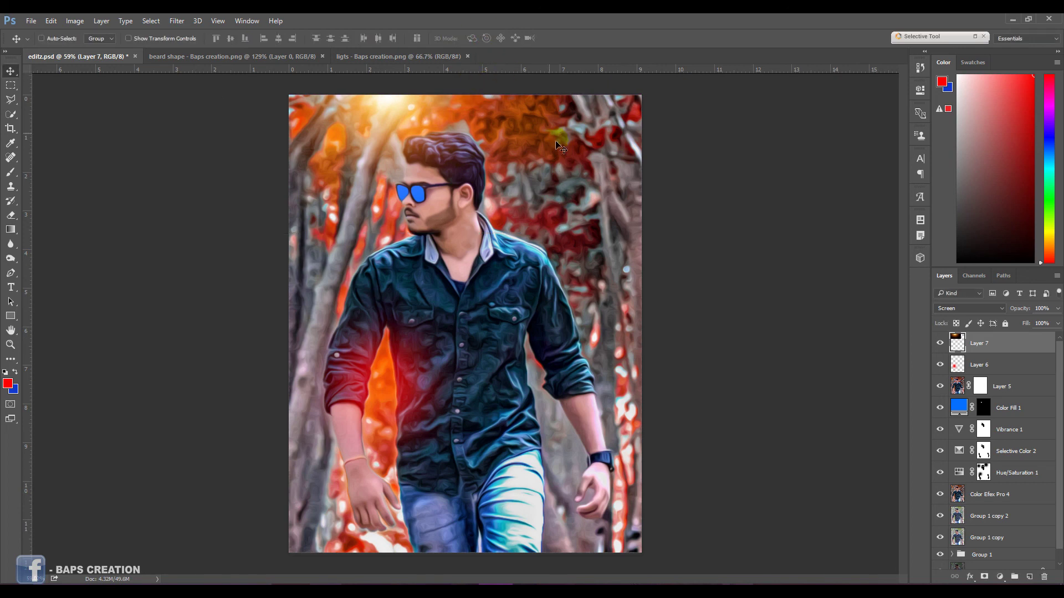
Step: Clip a Hue/Saturation adjustment to Layer 7 with Hue about -127 and Saturation +25
click(1000, 577)
click(992, 430)
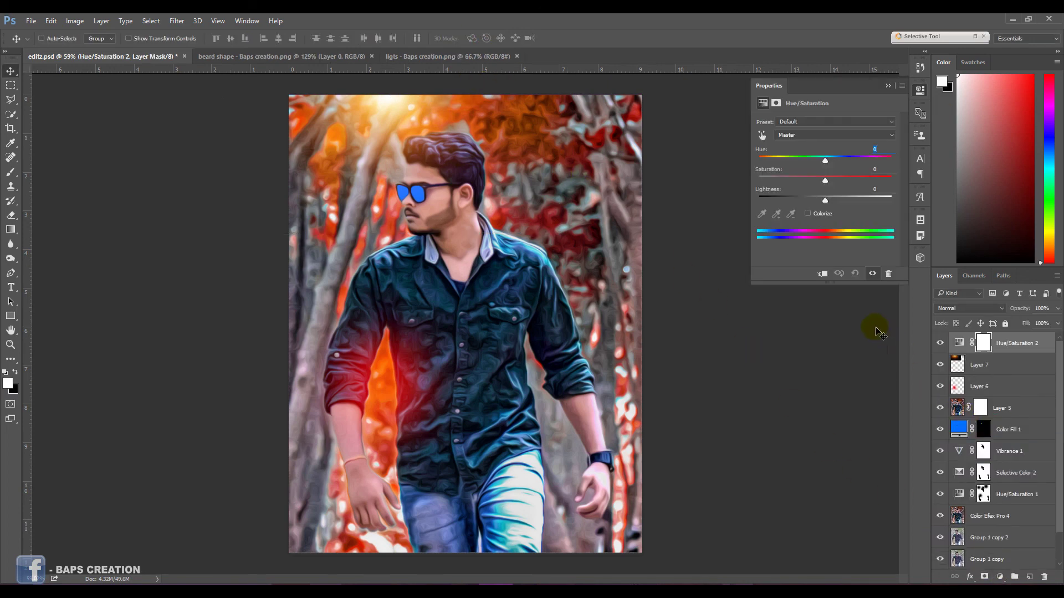
click(824, 274)
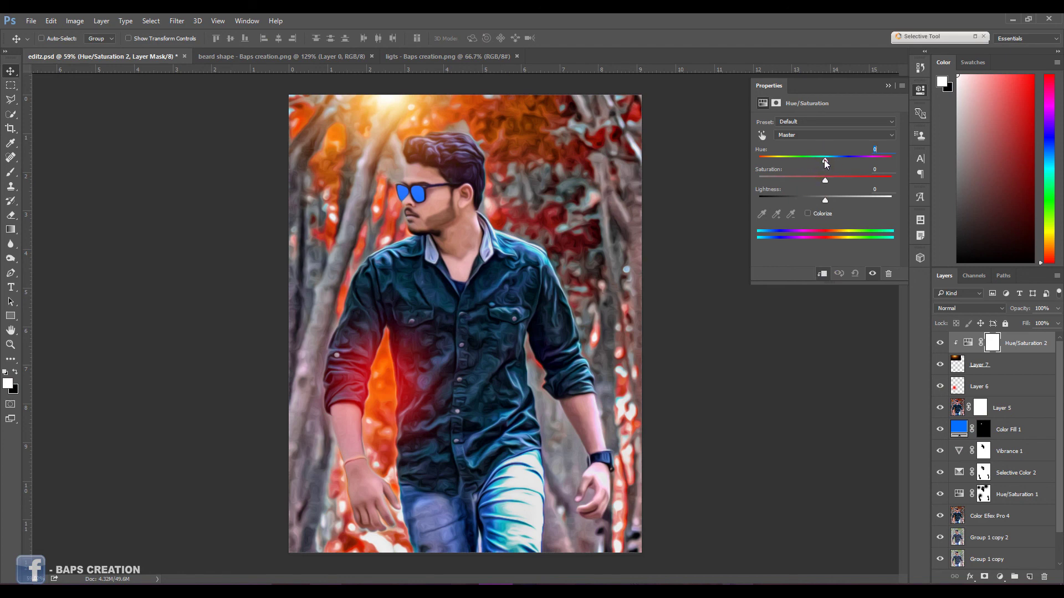
drag(824, 159, 780, 150)
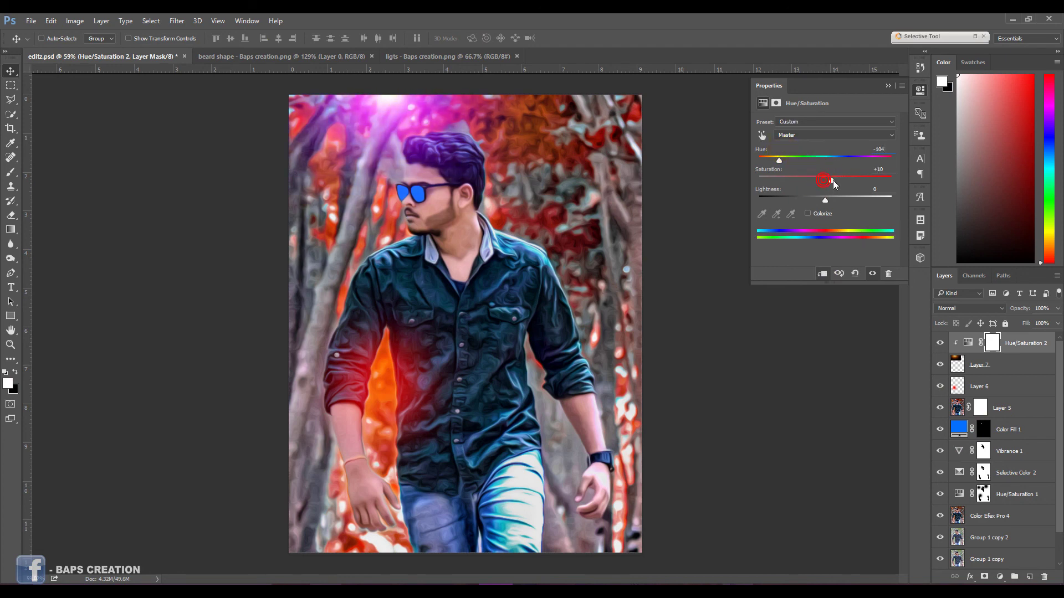
drag(844, 181, 842, 182)
drag(779, 160, 776, 162)
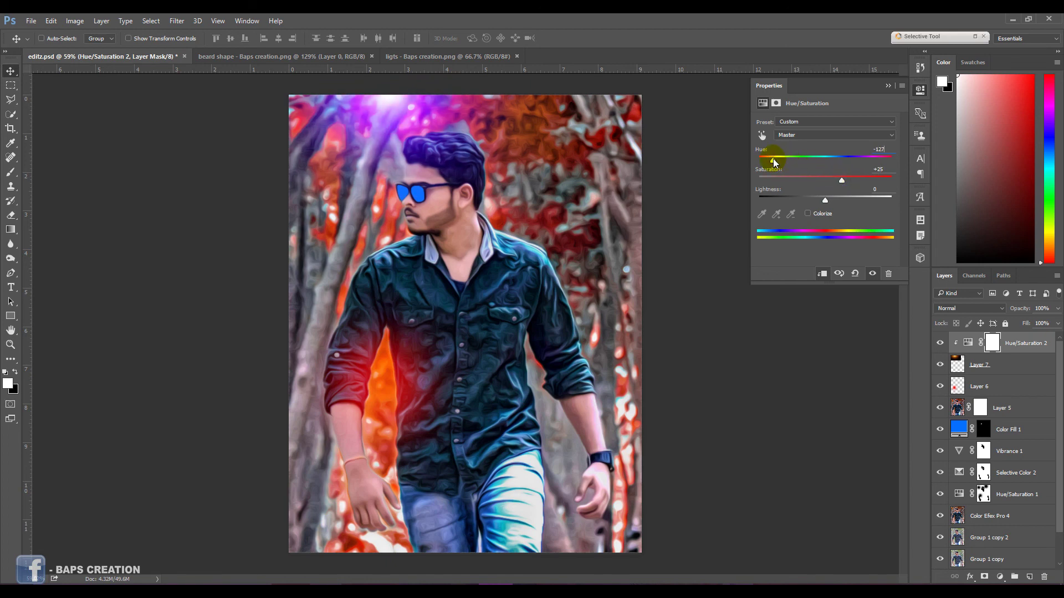
click(873, 273)
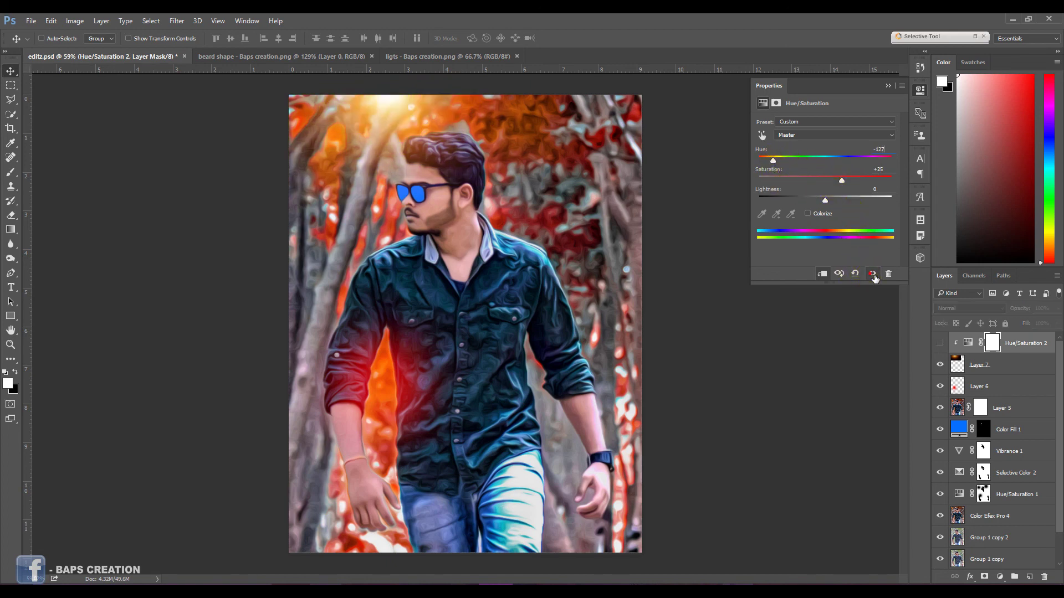
click(887, 85)
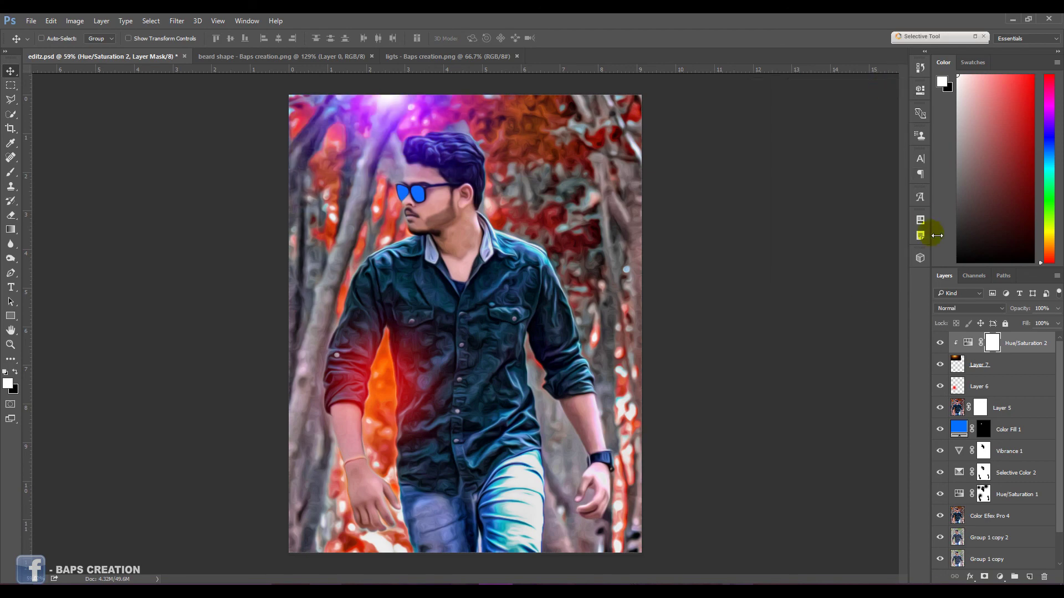